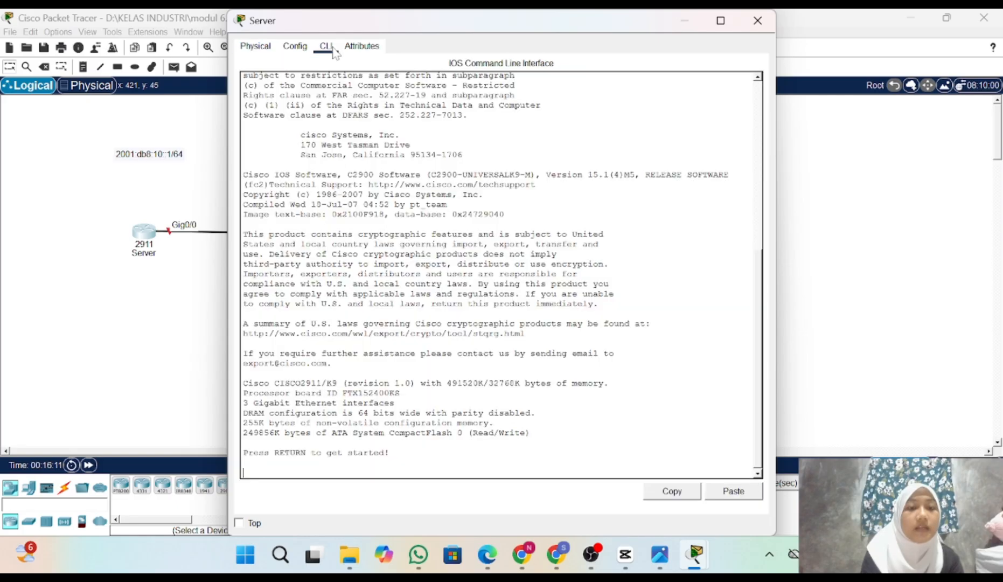
Start the router's console session, enter privileged mode with en, and open global configuration mode with conf t.
key("Return")
type("en")
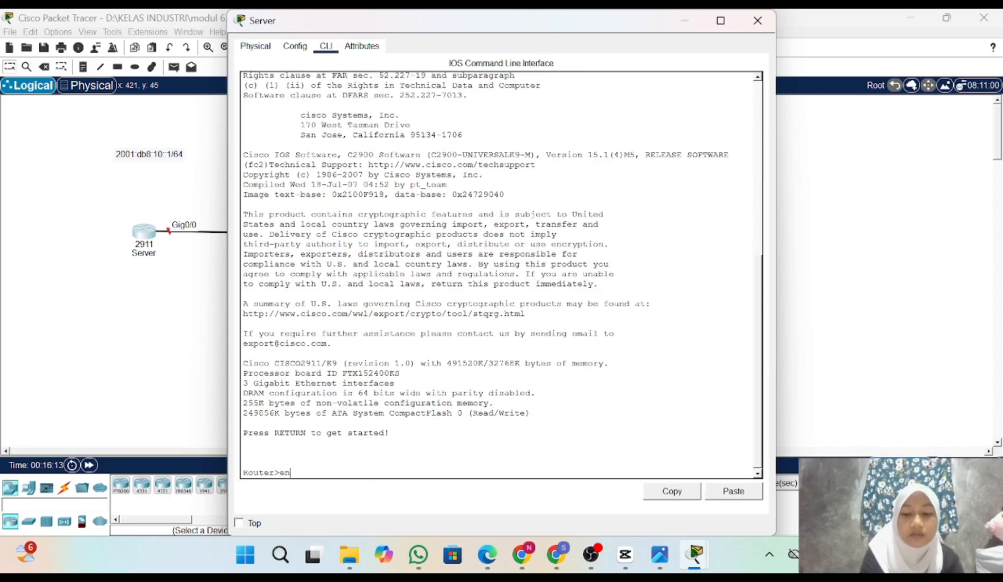
key("Return")
type("conf t")
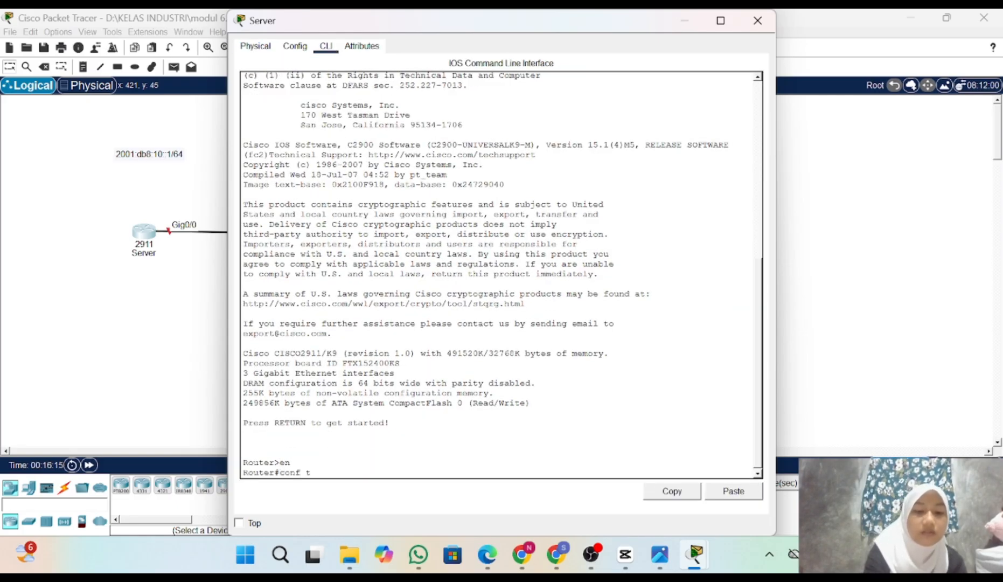
key("Return")
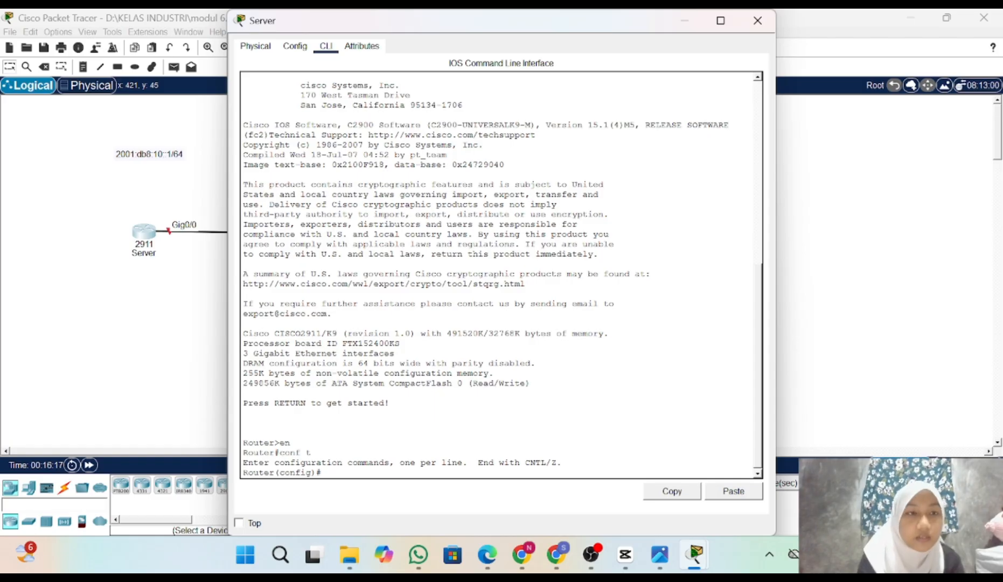
Enable interface gig0/0 with no shu, and return to global configuration mode.
type("i")
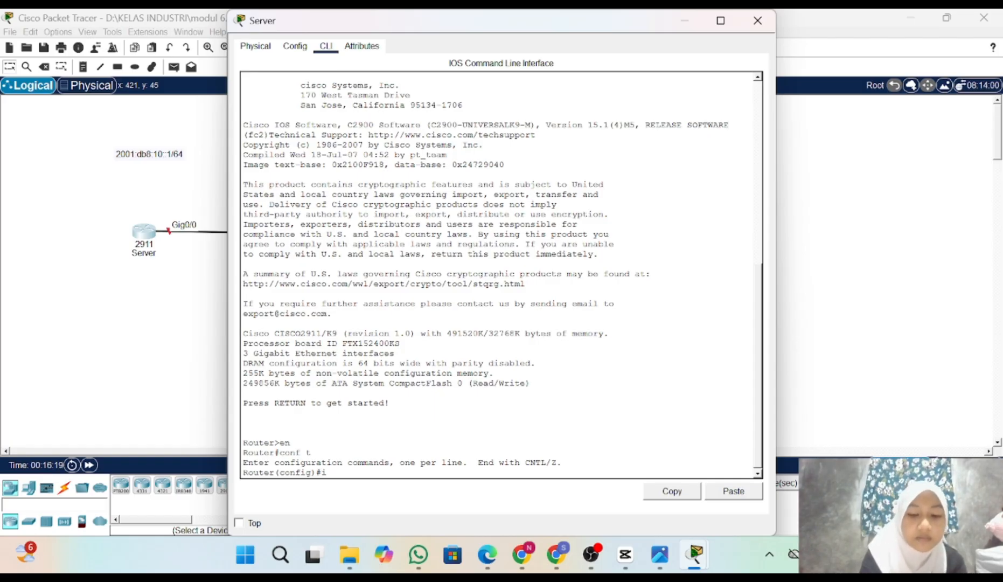
type("nt gig0")
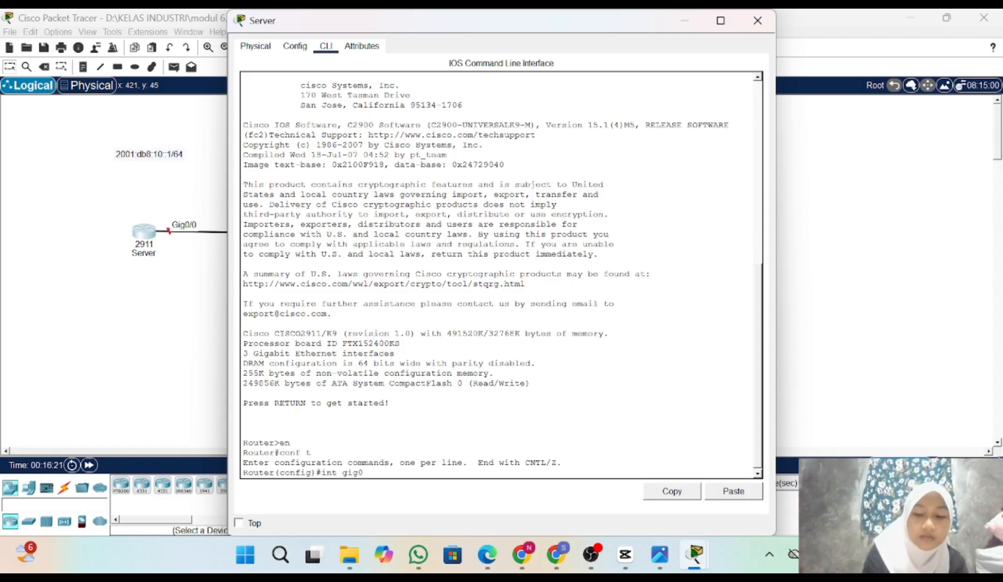
type("/0")
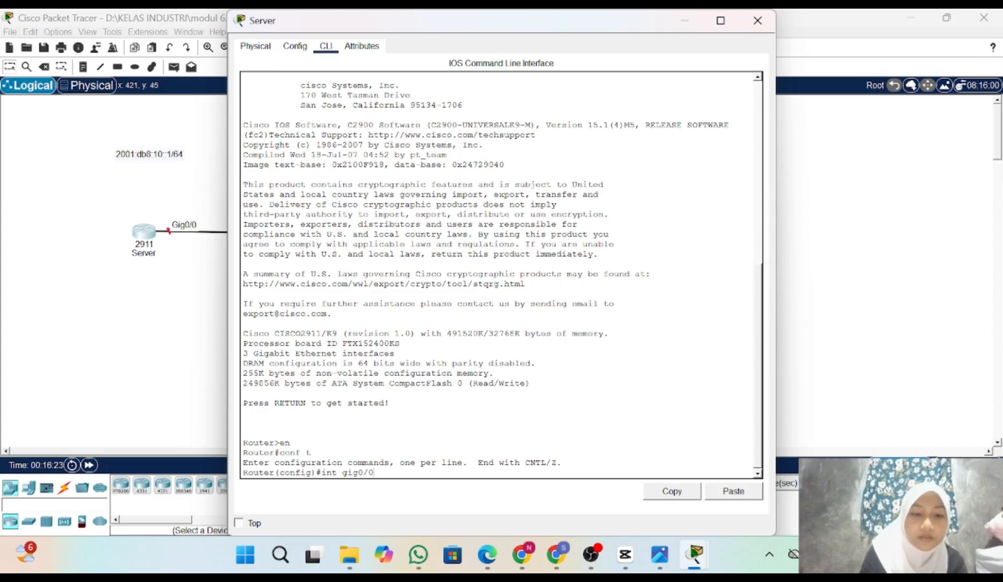
key("Return")
type("no s")
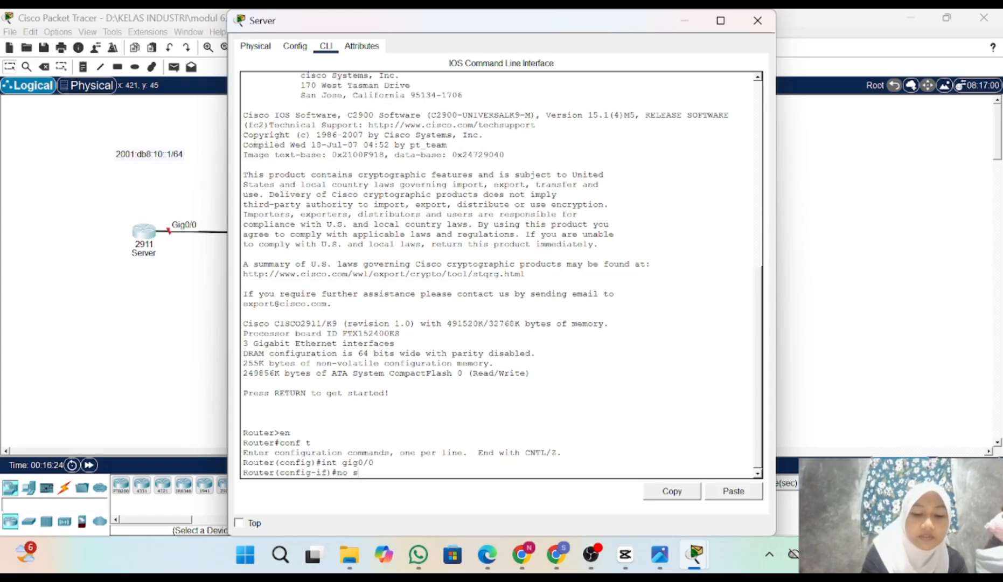
type("hu")
key("Return")
type("er(config-if)#e")
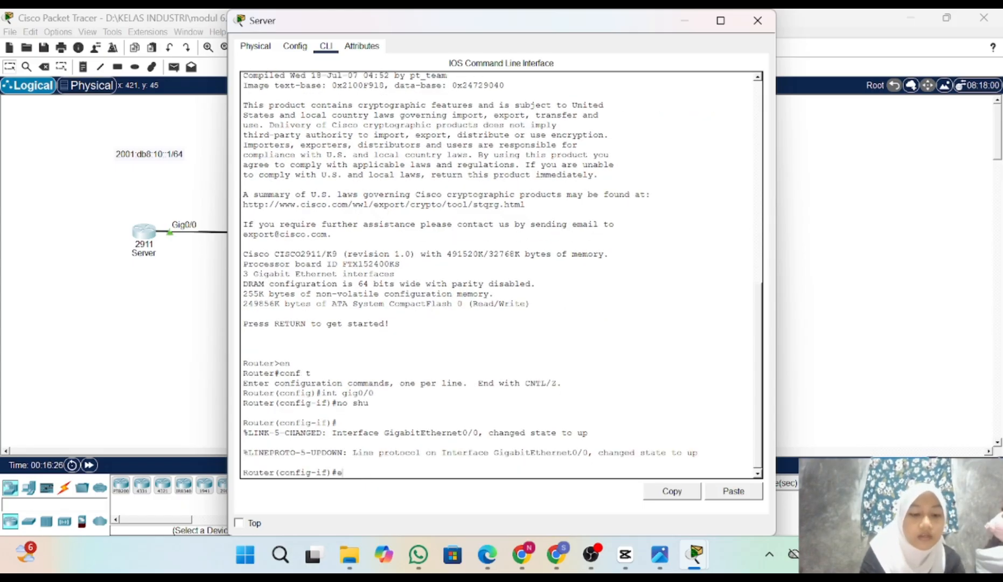
type("x")
key("Return")
Enable IPv6 routing on the router with the ipv6 unicast-routing command.
type("ig)#i")
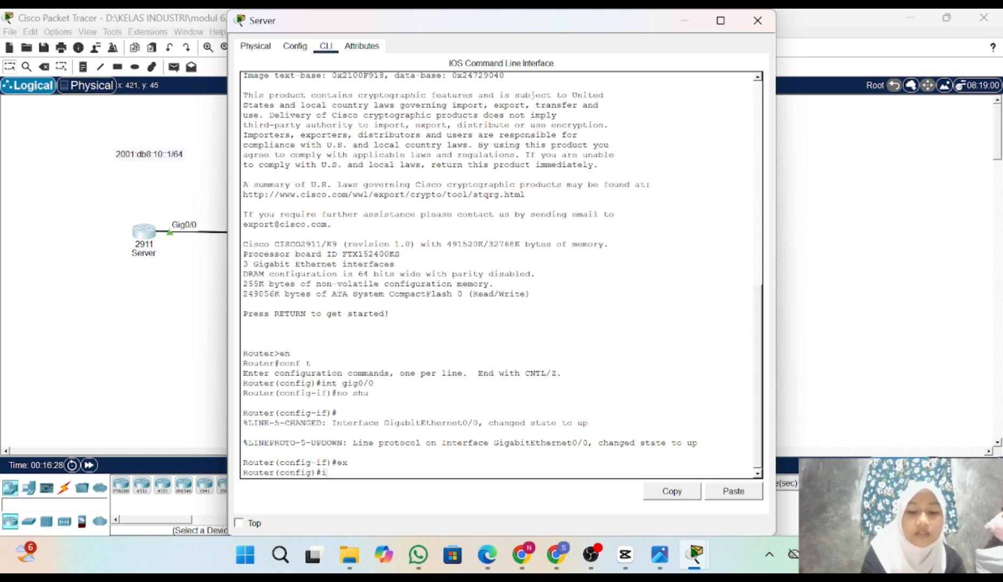
type("pv6 ")
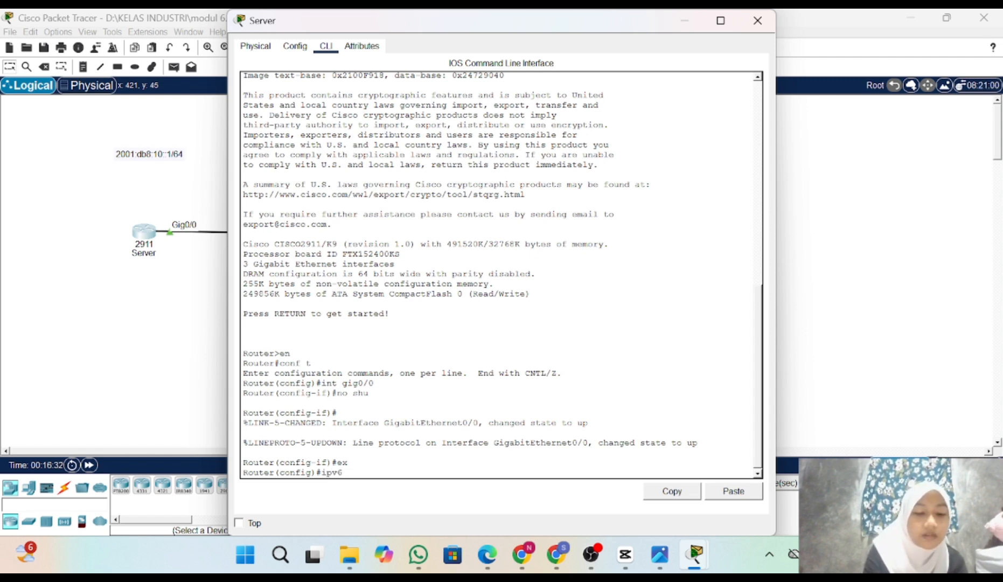
type("u")
key("Tab")
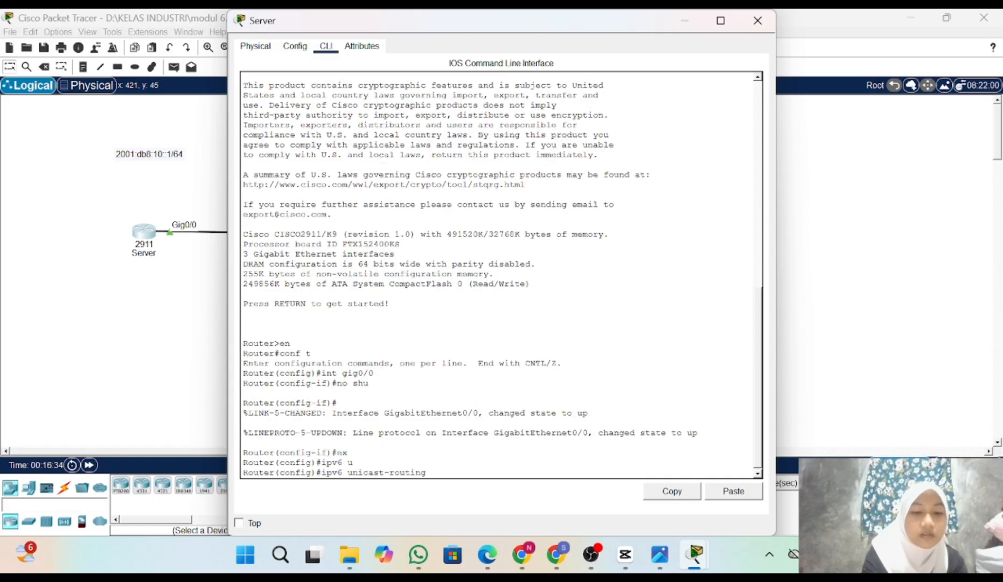
key("Return")
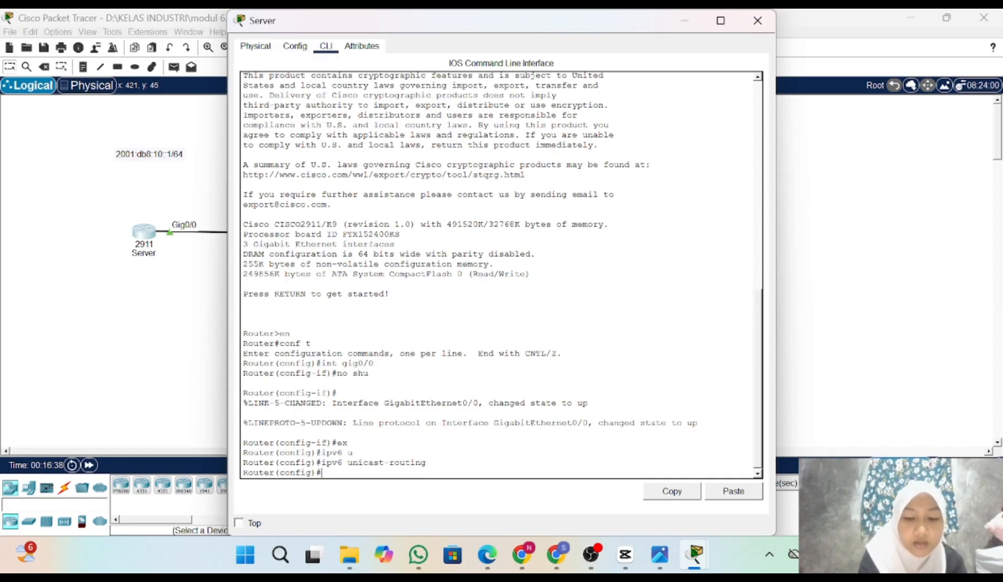
Create an IPv6 DHCP pool named STATELESS with the ipv6 dhcp pool command.
type("ipv6")
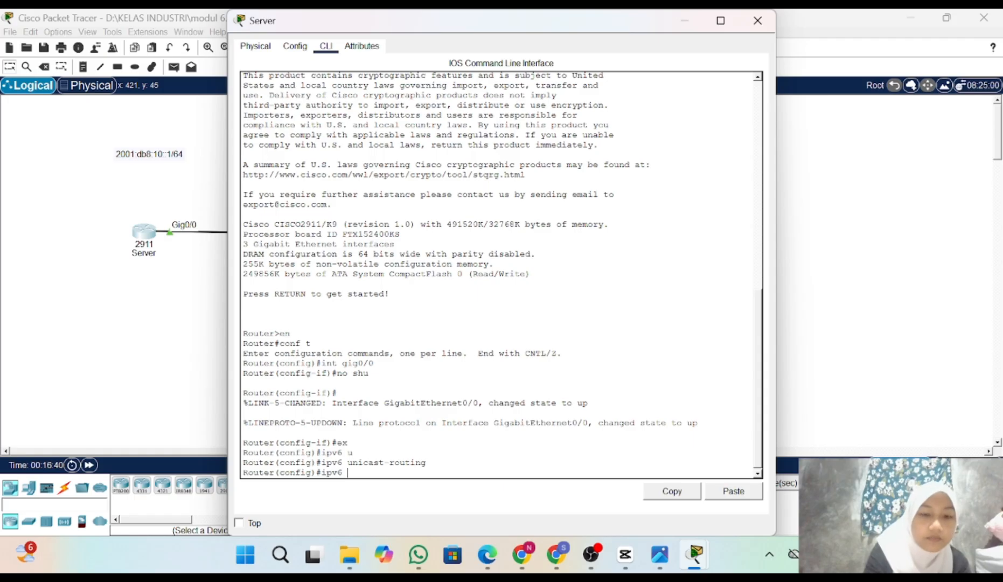
type(" dhcp")
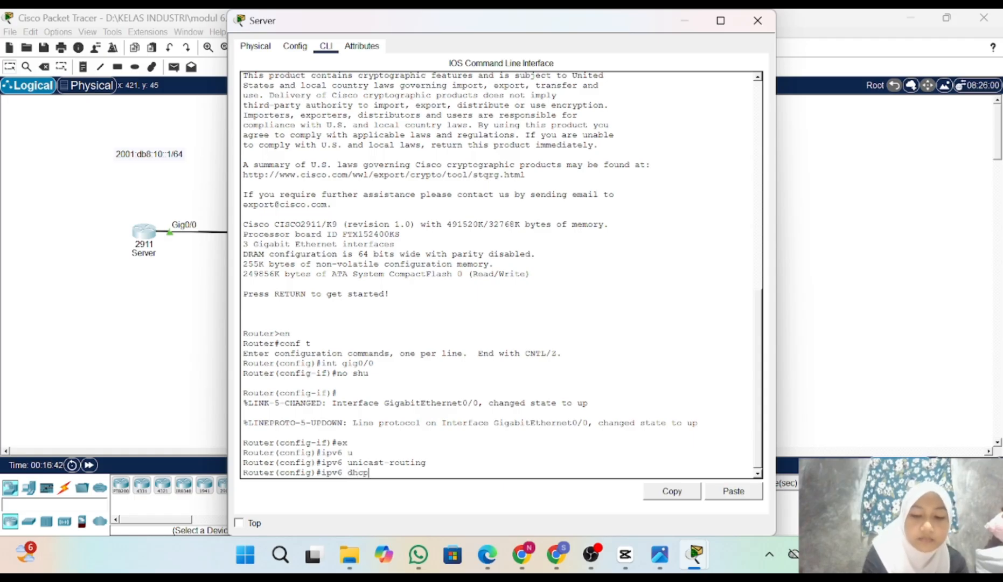
type(" pool ")
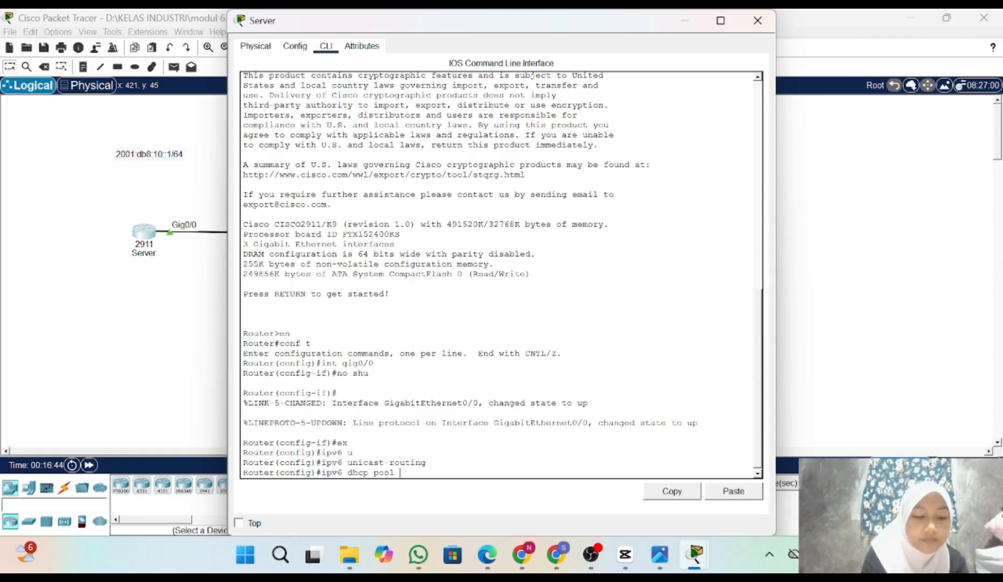
type("STATEL")
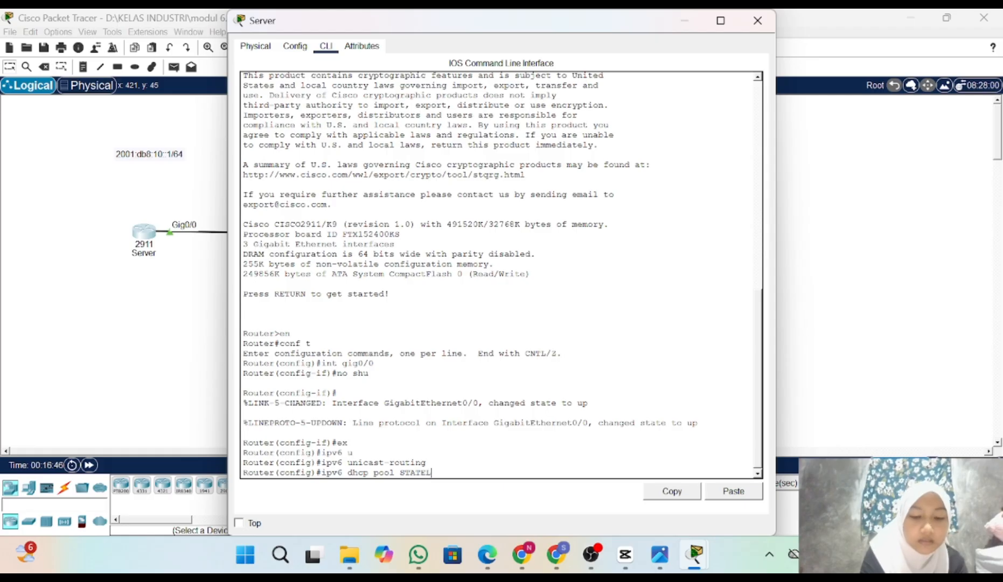
type("ESS")
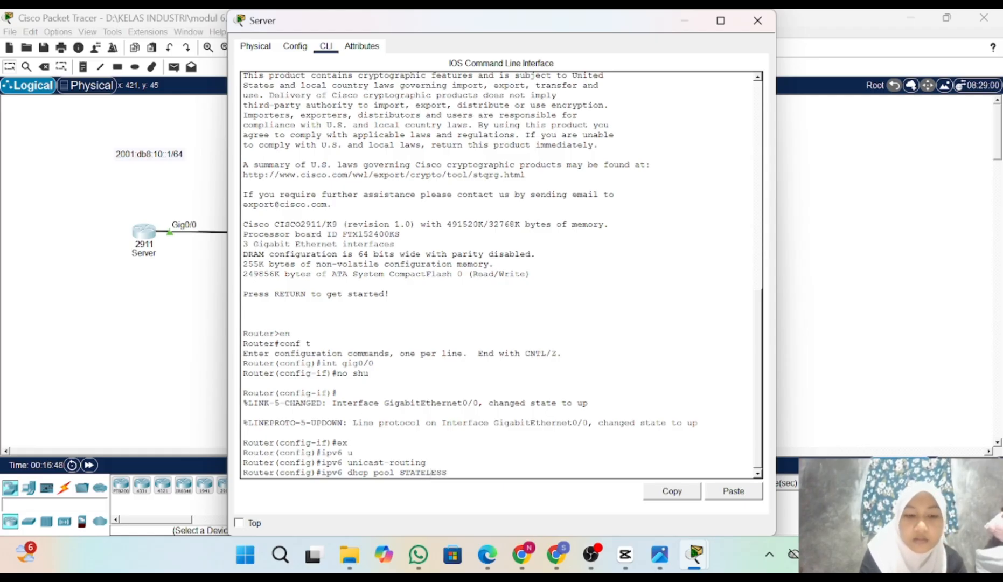
key("Return")
Set the DHCPv6 pool's DNS server to 2001:db8:10::254.
type("dn")
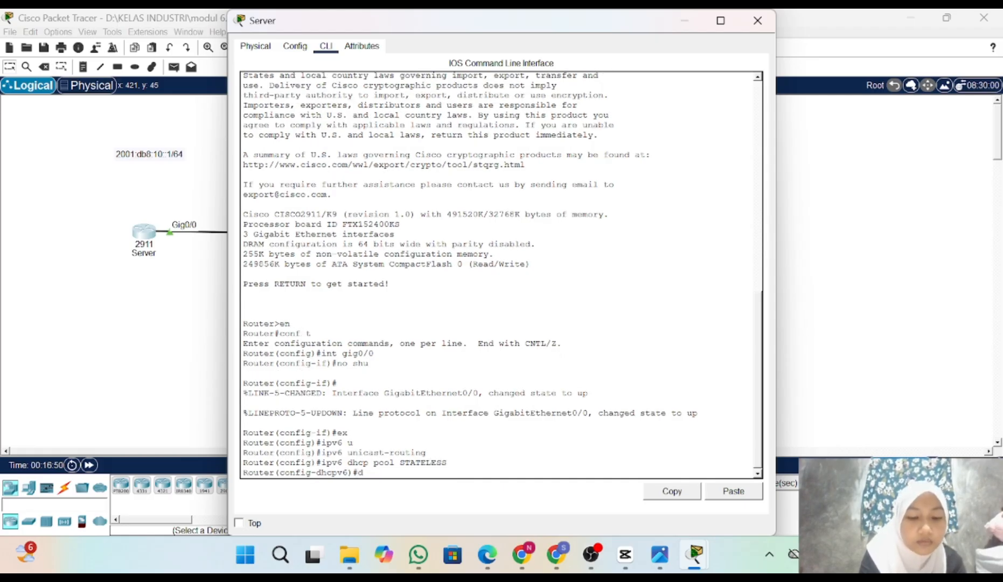
key("Tab")
type("2")
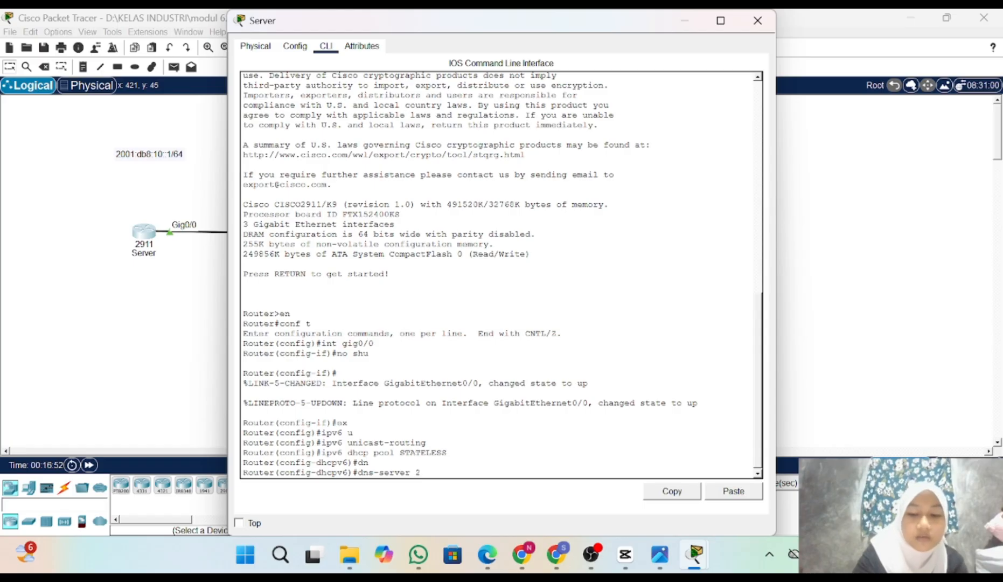
type("001:d")
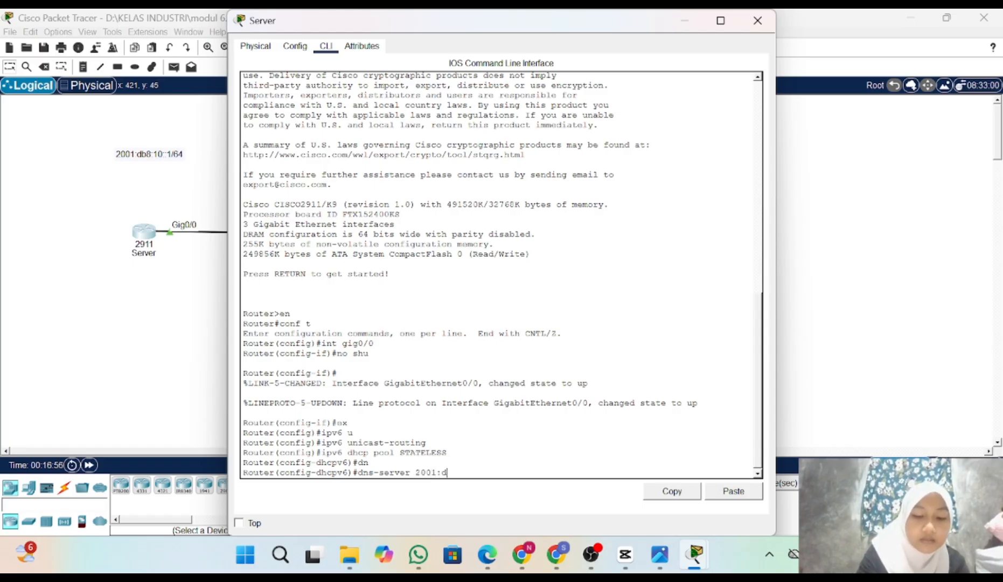
type("b8")
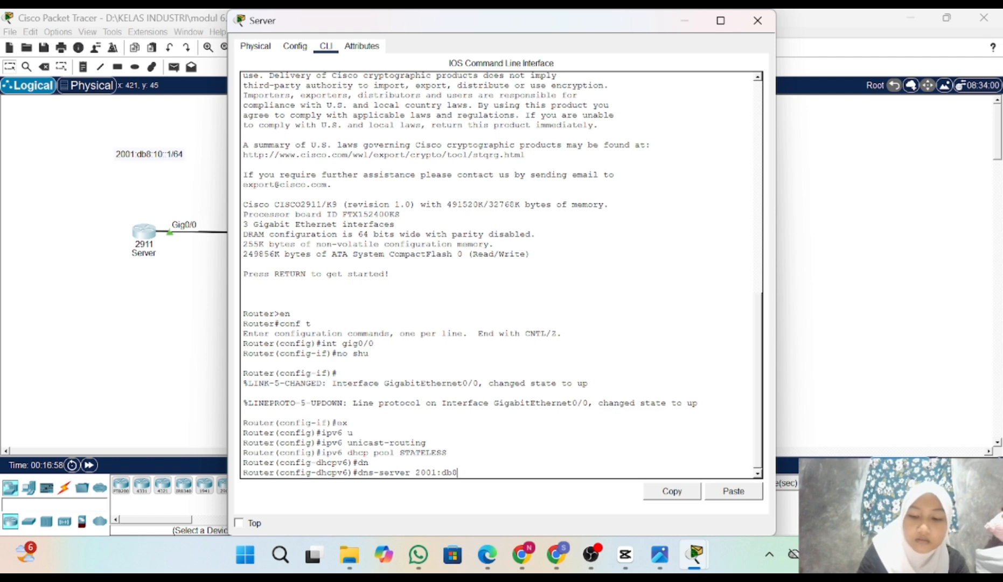
type(":10")
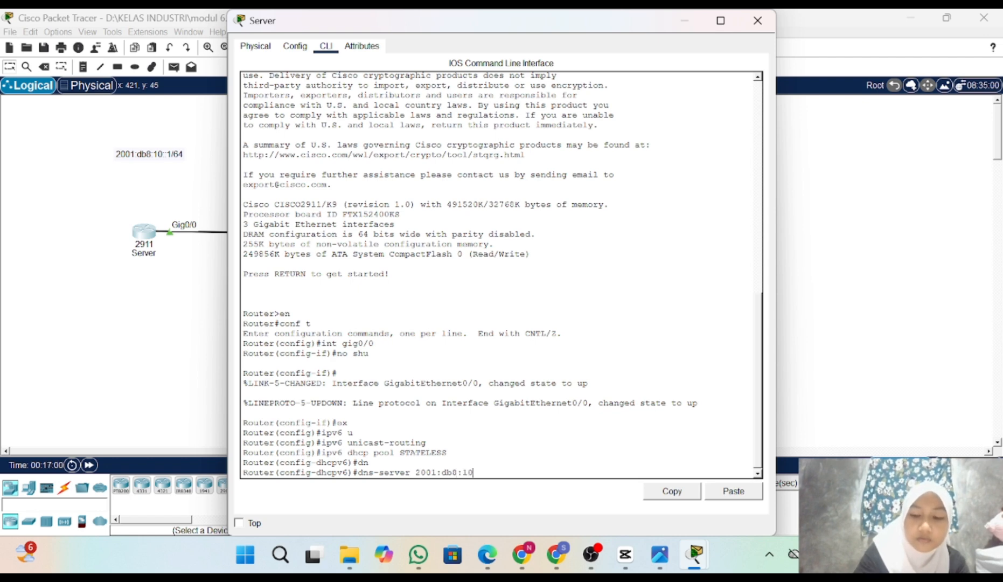
type("::")
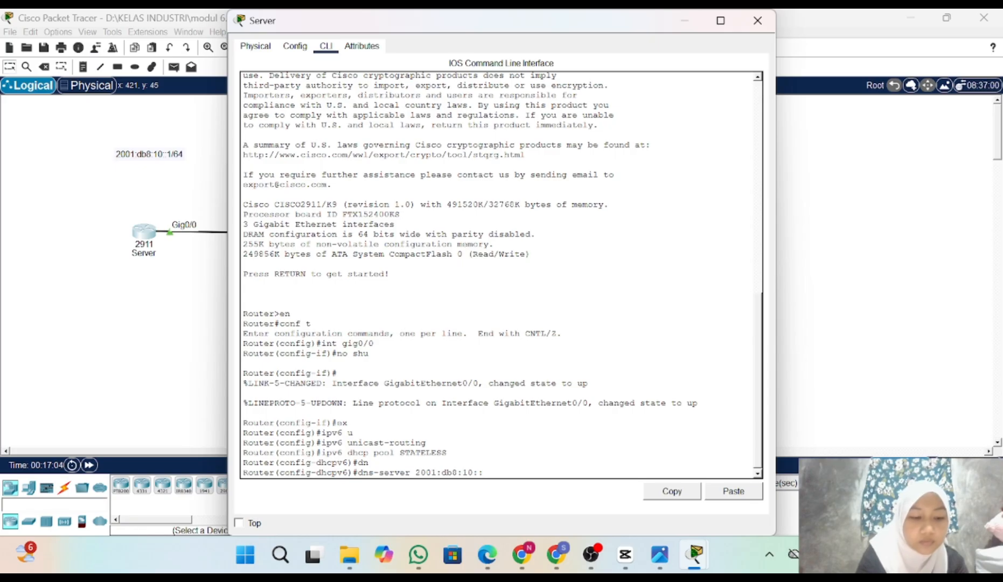
type("254")
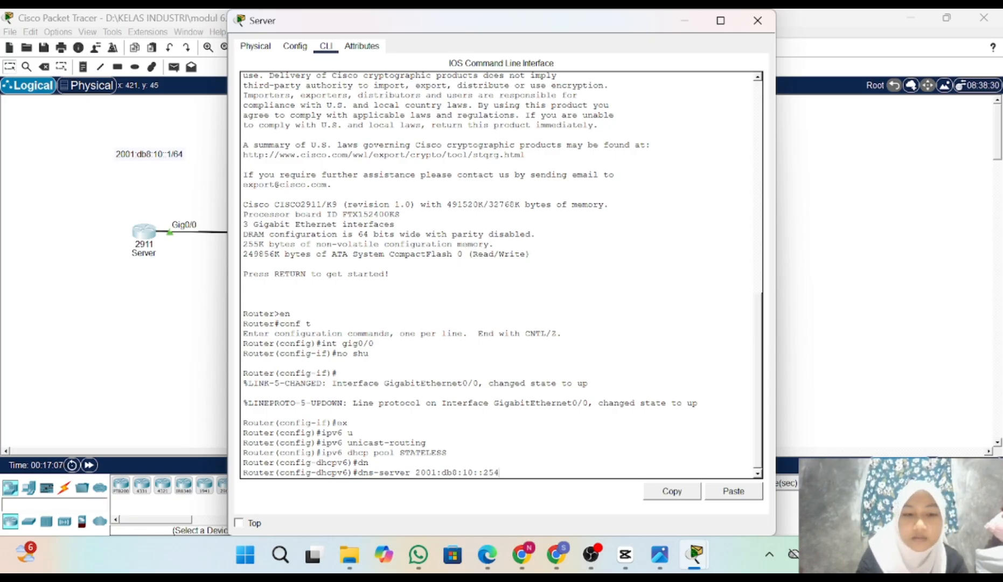
key("Return")
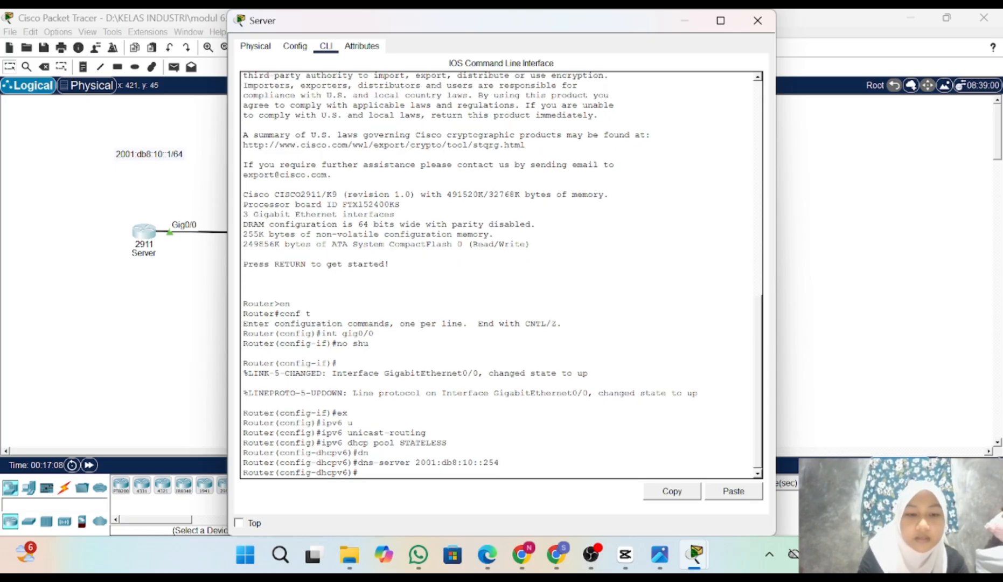
Set the DHCPv6 pool's domain name to sekolahan.id and return to global configuration mode.
type("domai")
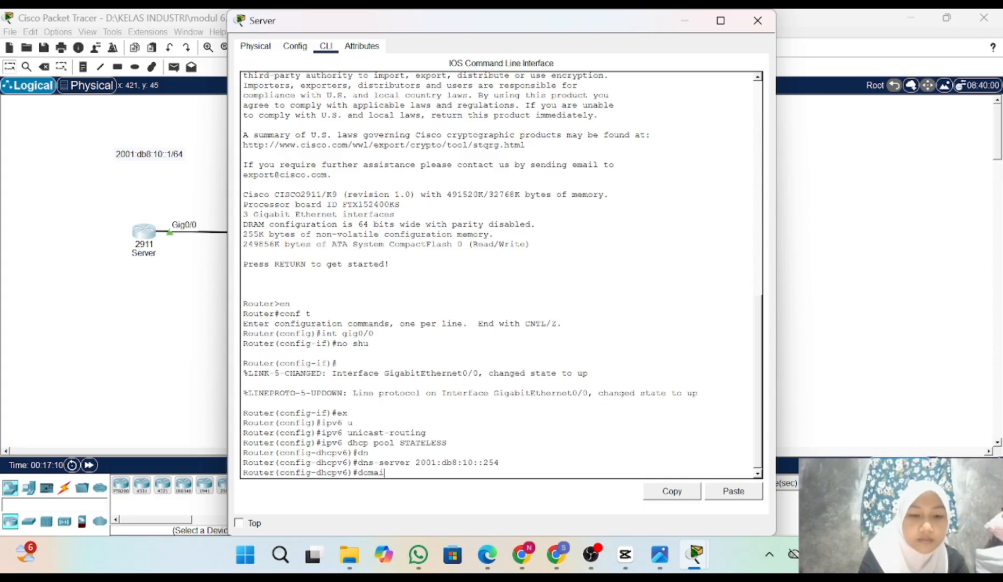
key("Tab")
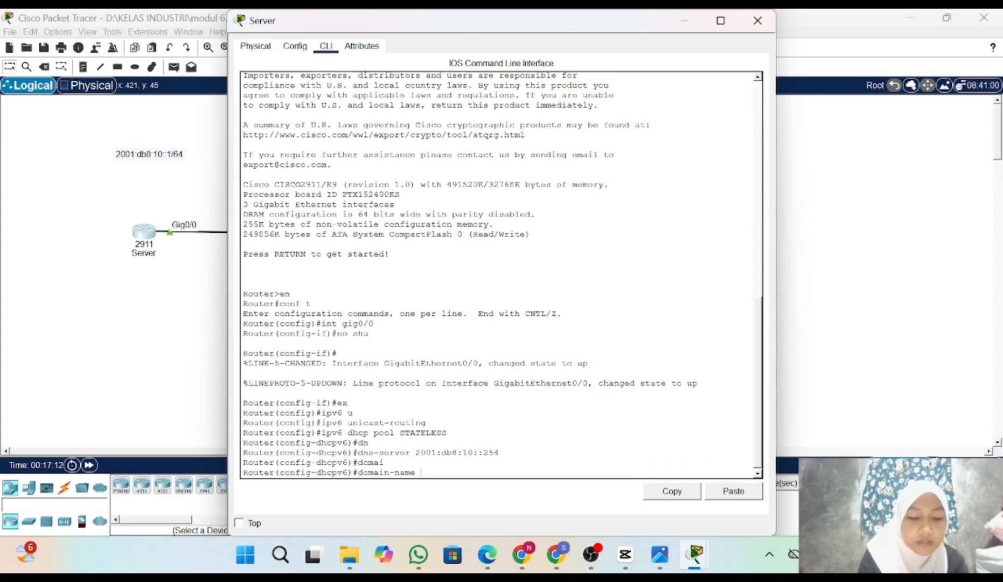
type("sekolahan")
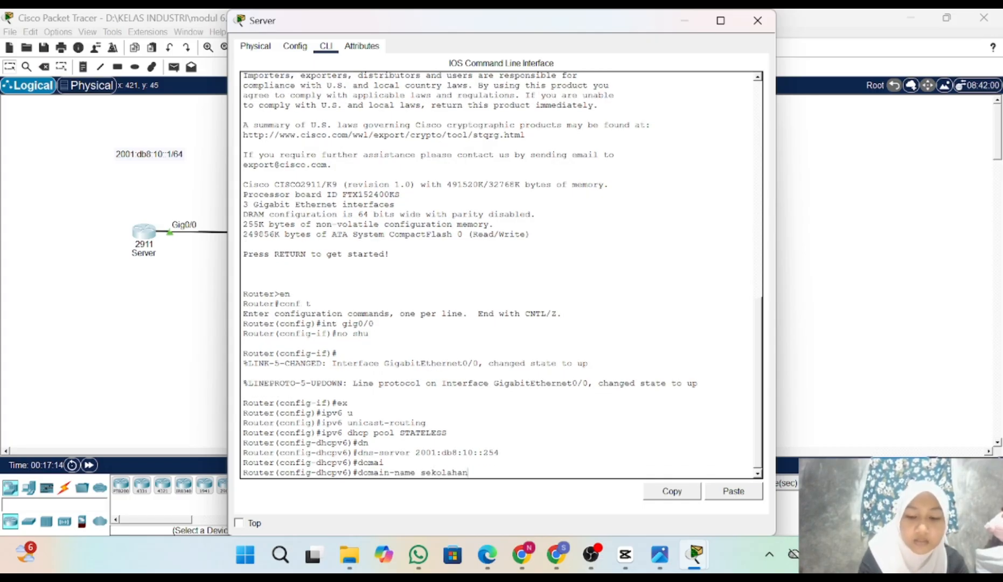
type(".id")
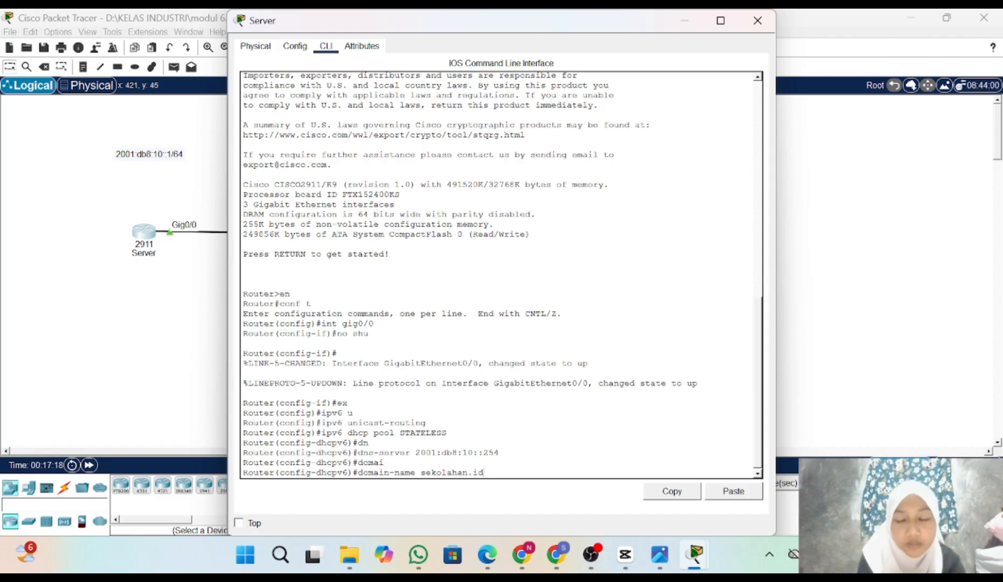
key("Return")
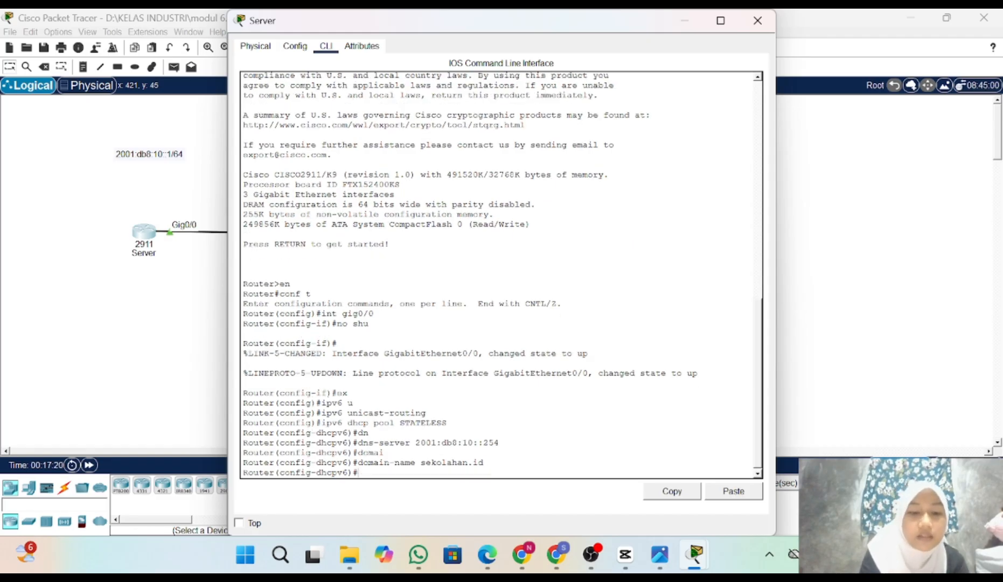
type("ex")
key("Return")
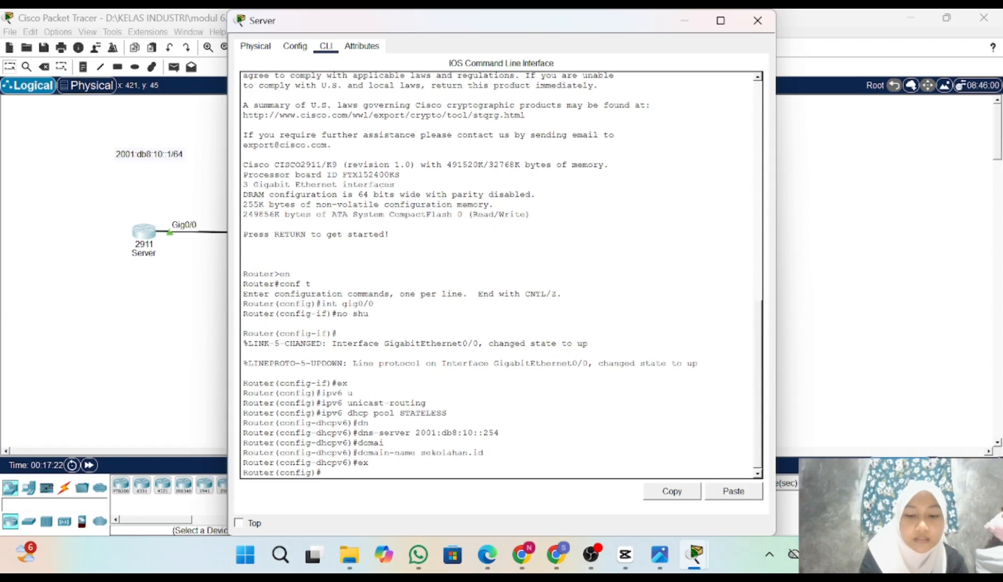
Enter interface configuration for gig0/0 and set its description to "link to LAN".
type("int gig")
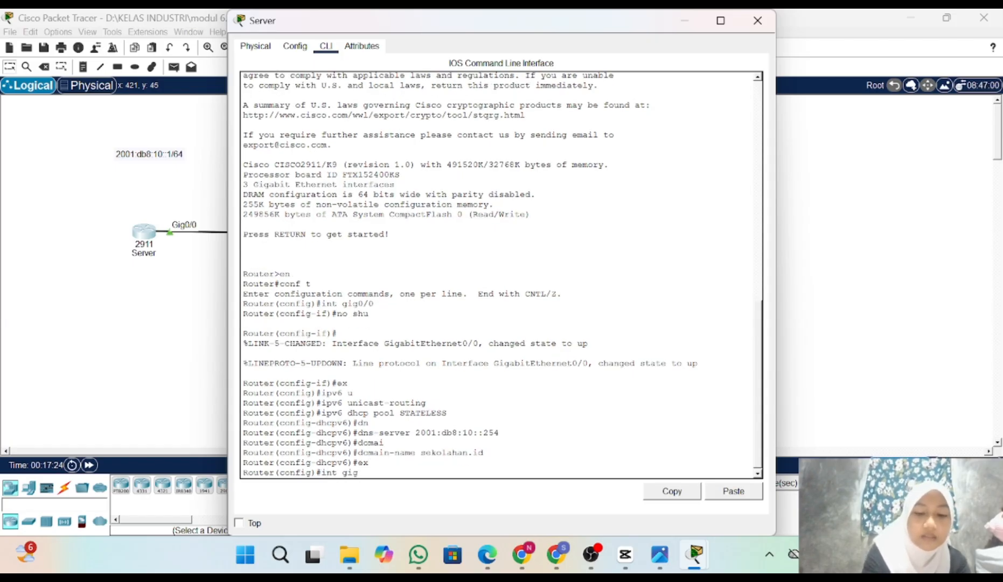
type("0/0")
key("Return")
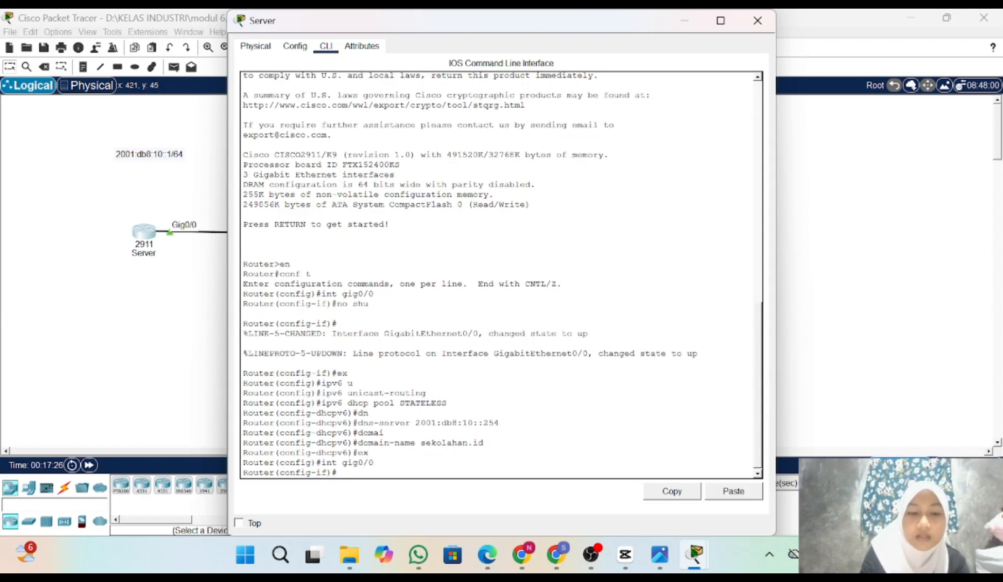
type("de")
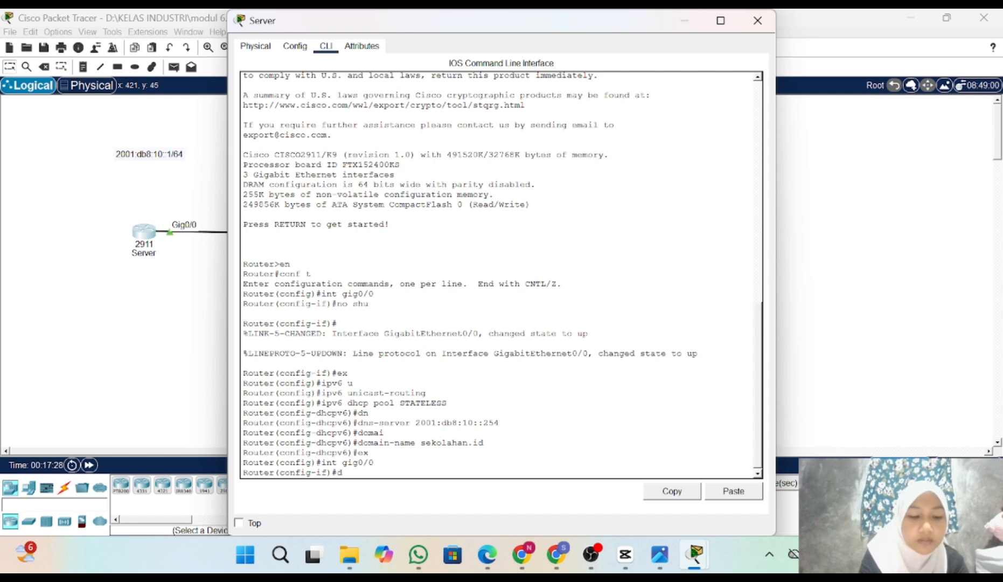
key("Tab")
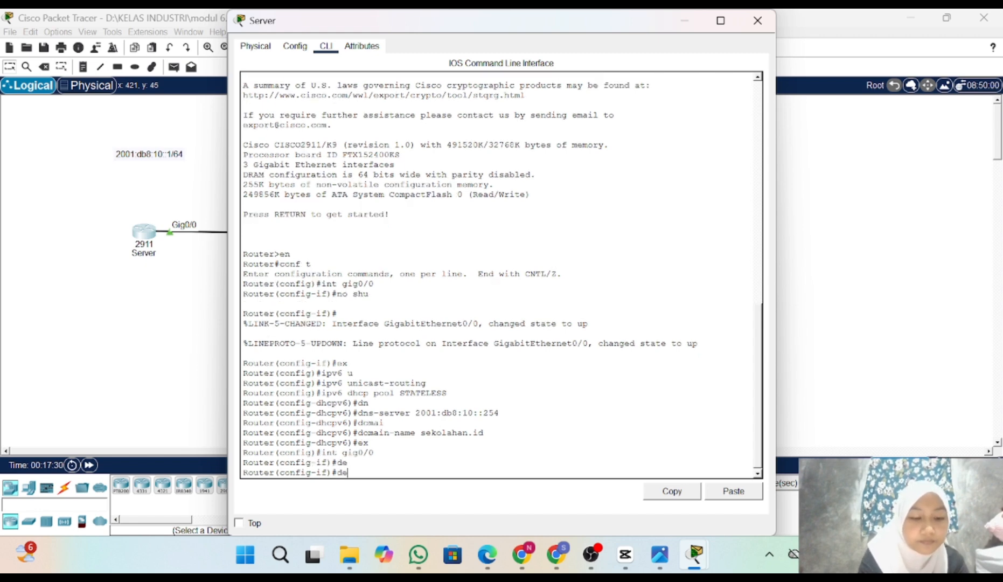
type("s")
key("Tab")
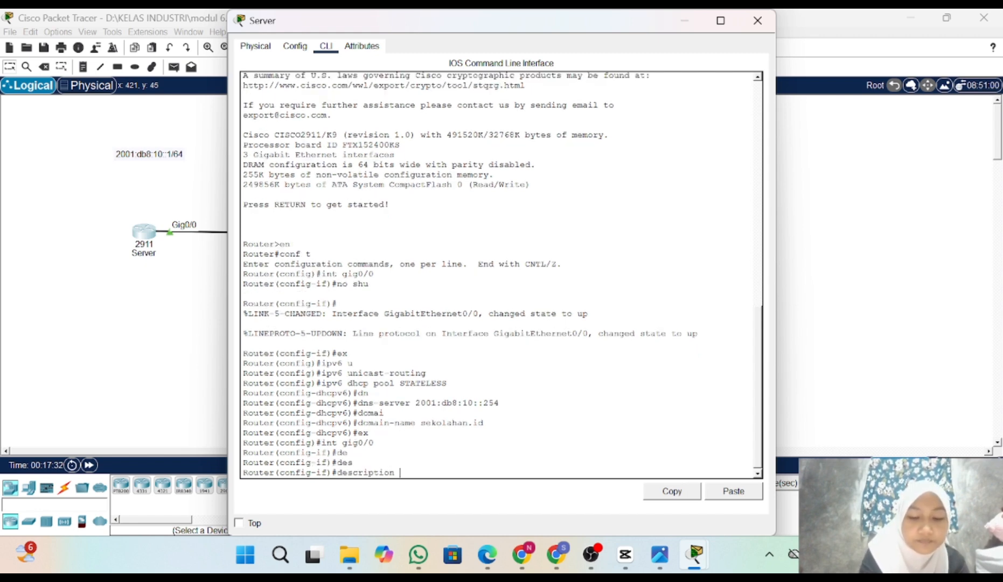
type("link")
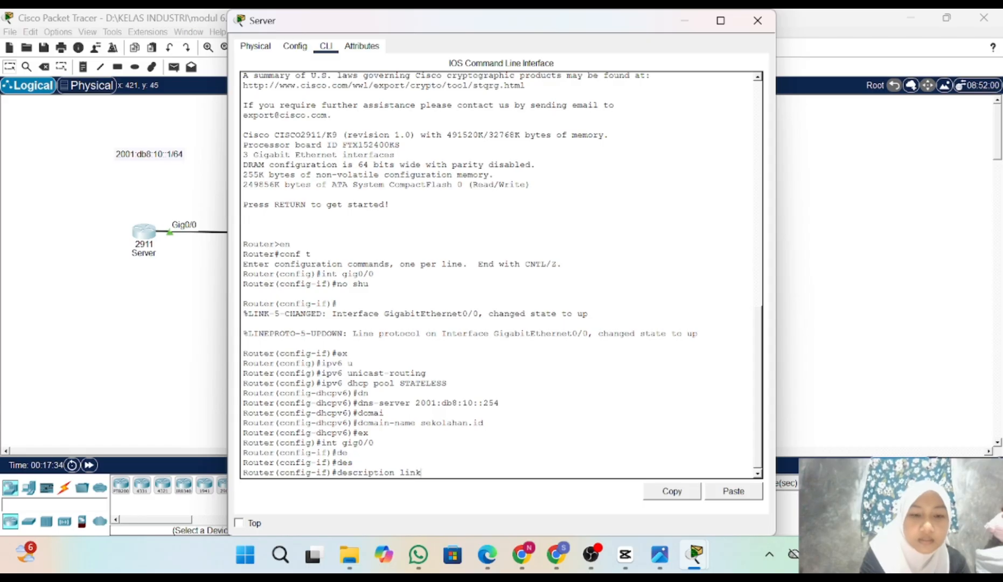
type(" to")
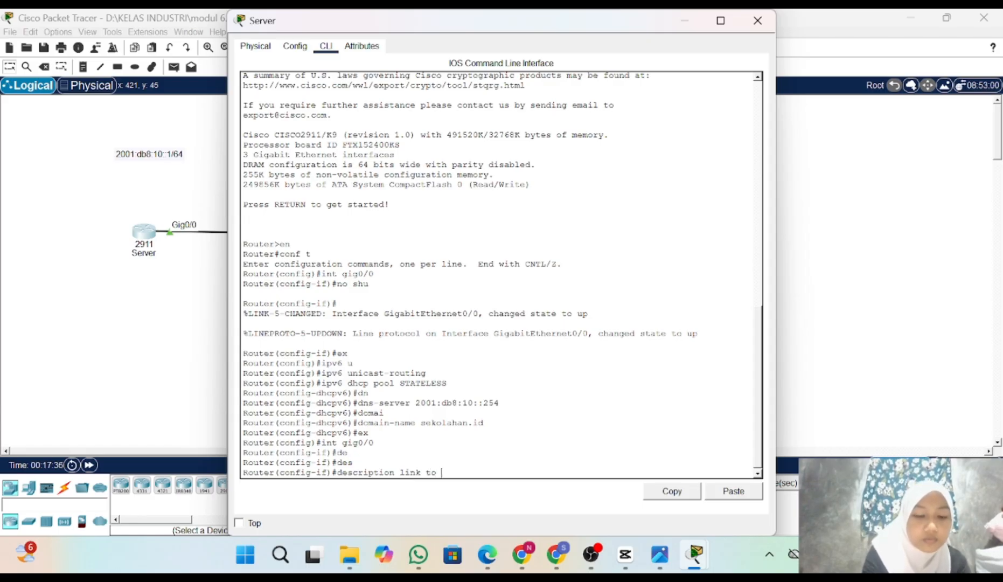
type(" Lan")
key("BackSpace")
key("BackSpace")
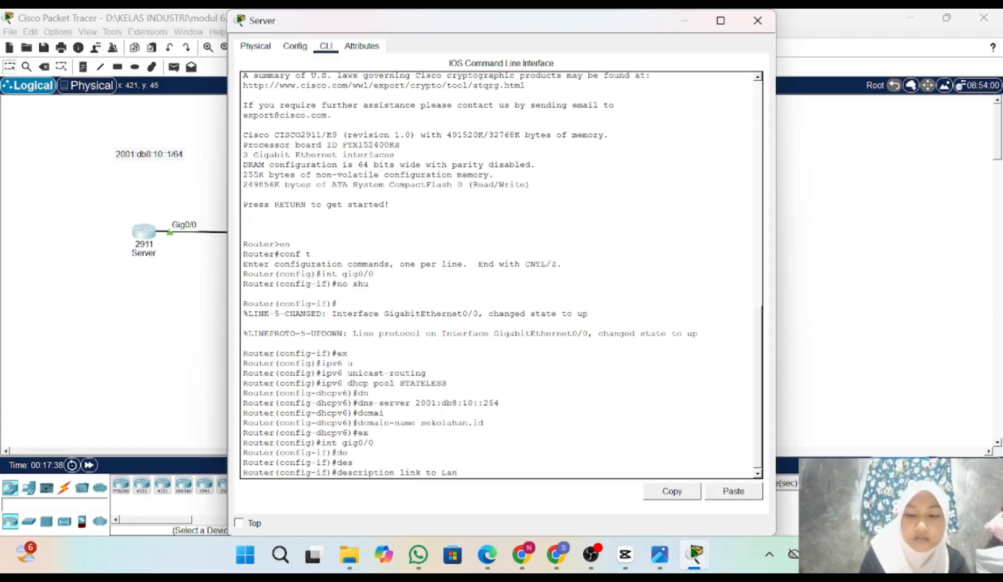
type("AN")
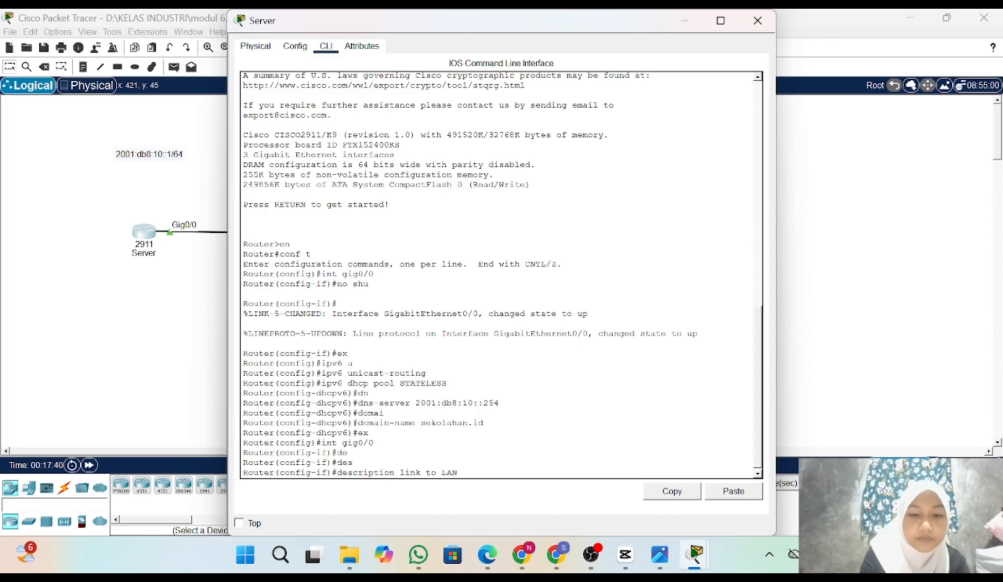
key("Return")
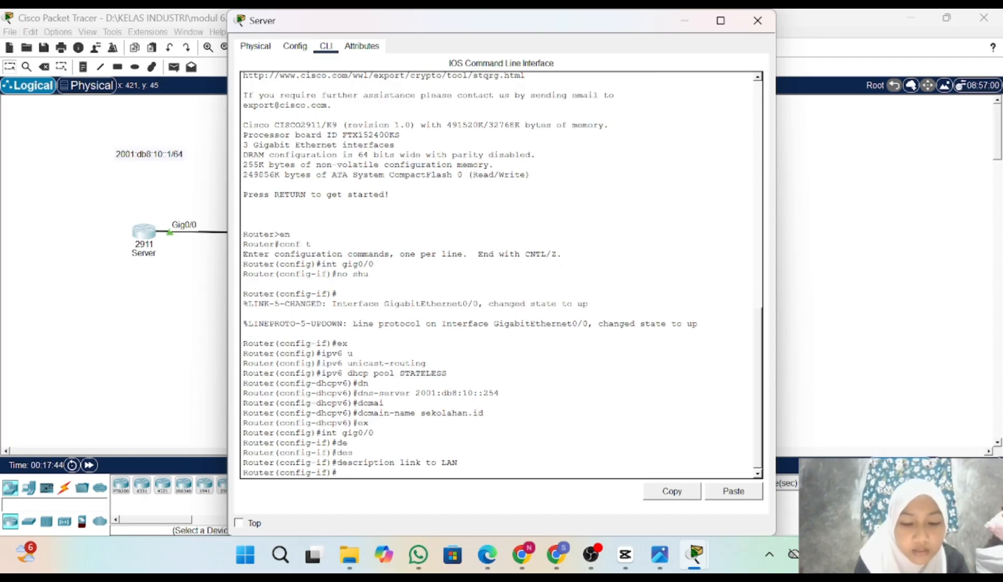
Assign the IPv6 address 2001:db8:10::1/64 to the Server router's gig0/0 interface.
type("ipv")
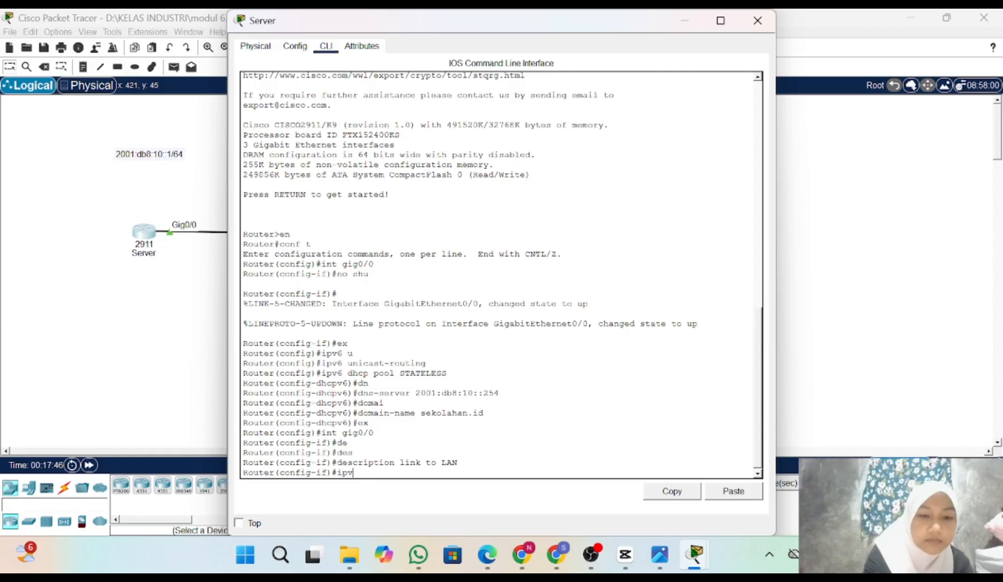
type("6 add")
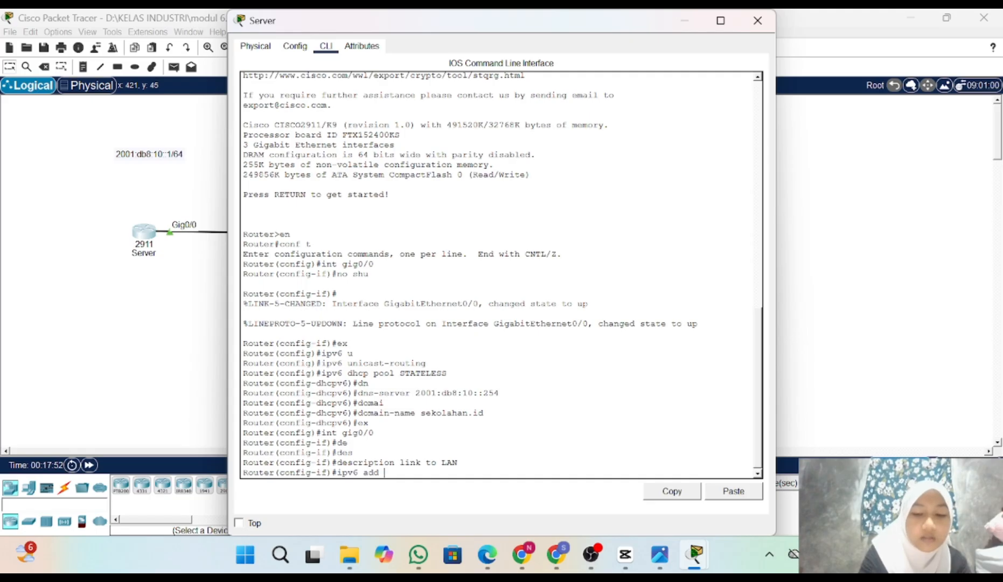
type(" 200")
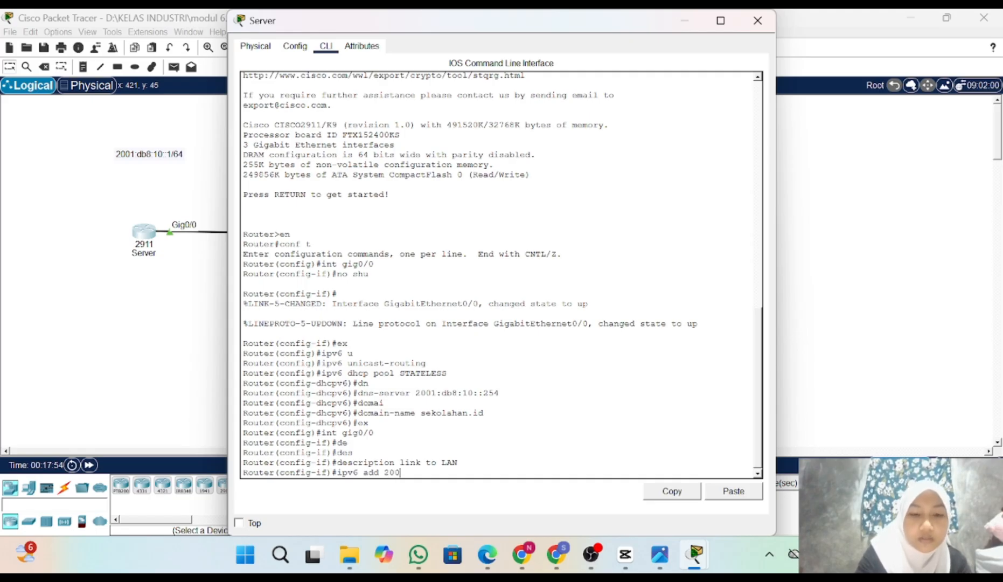
type("1:")
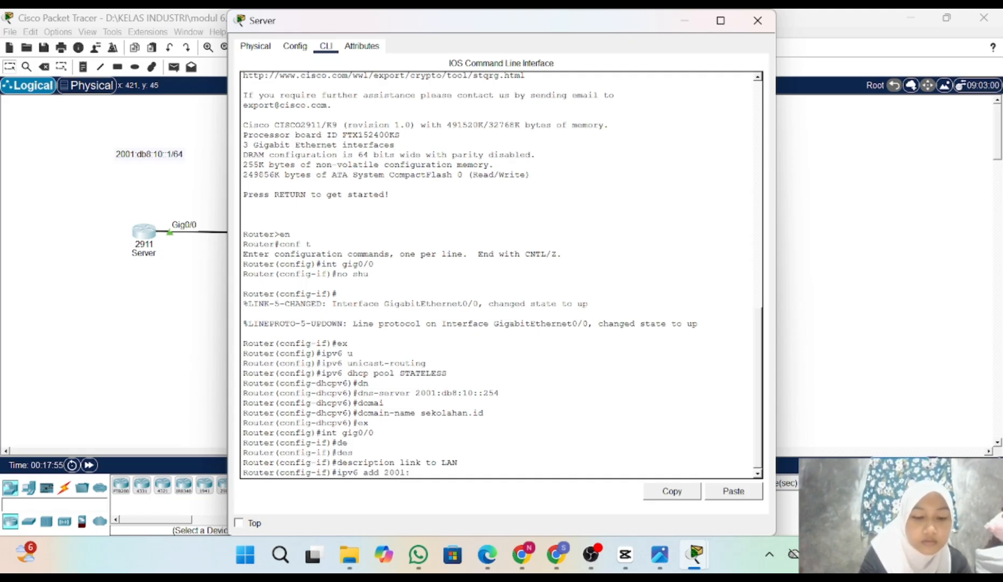
type("db")
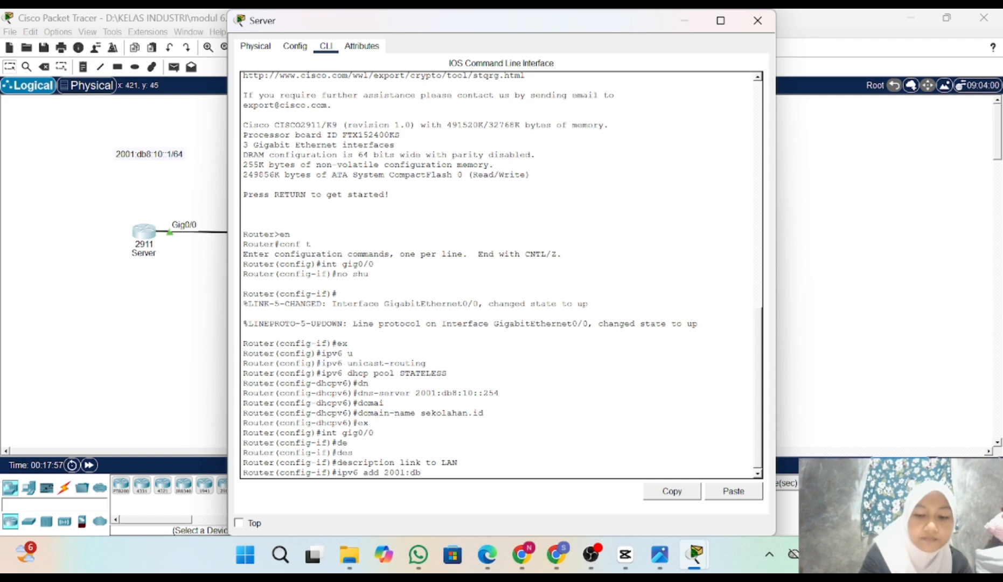
type("8:10")
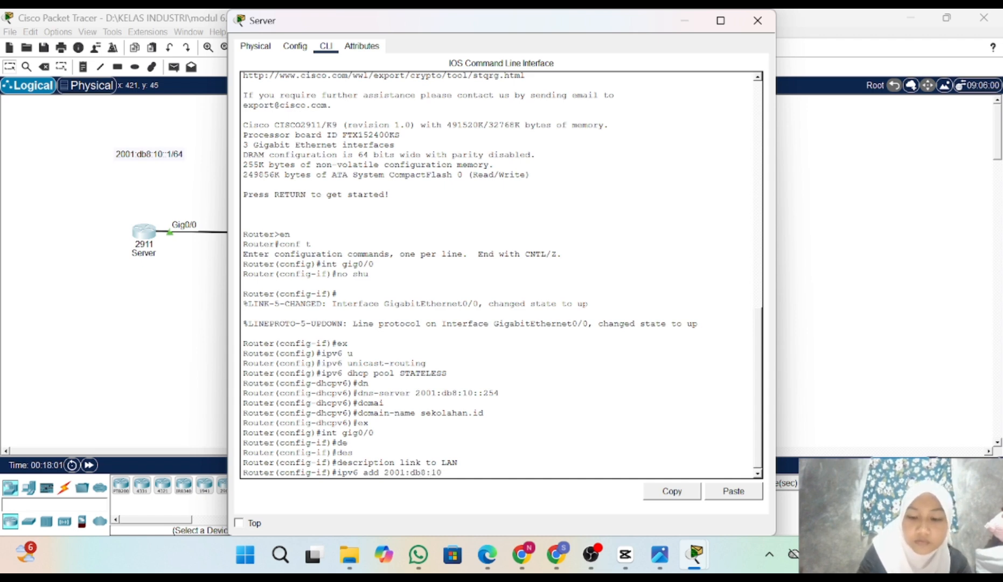
type("::")
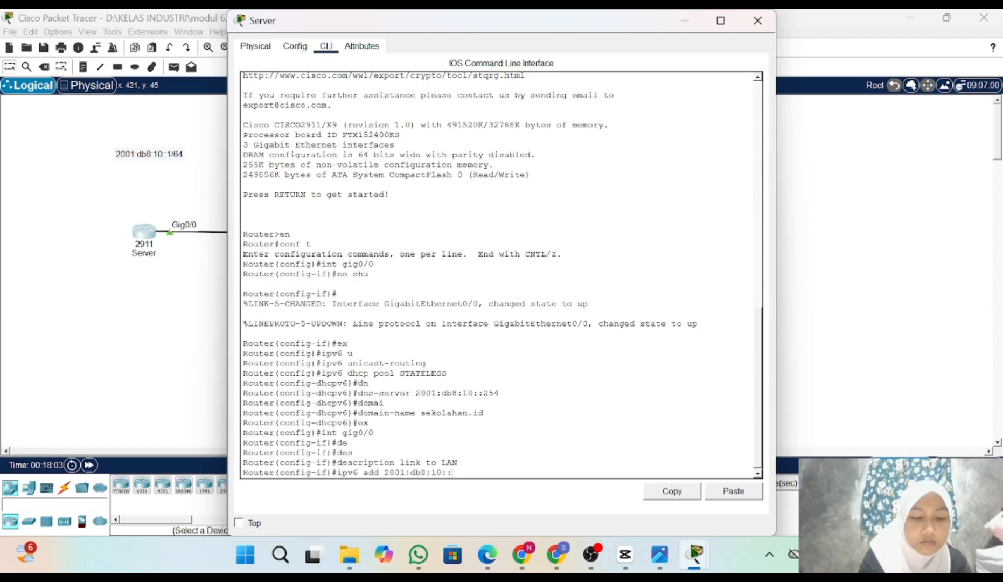
type("1")
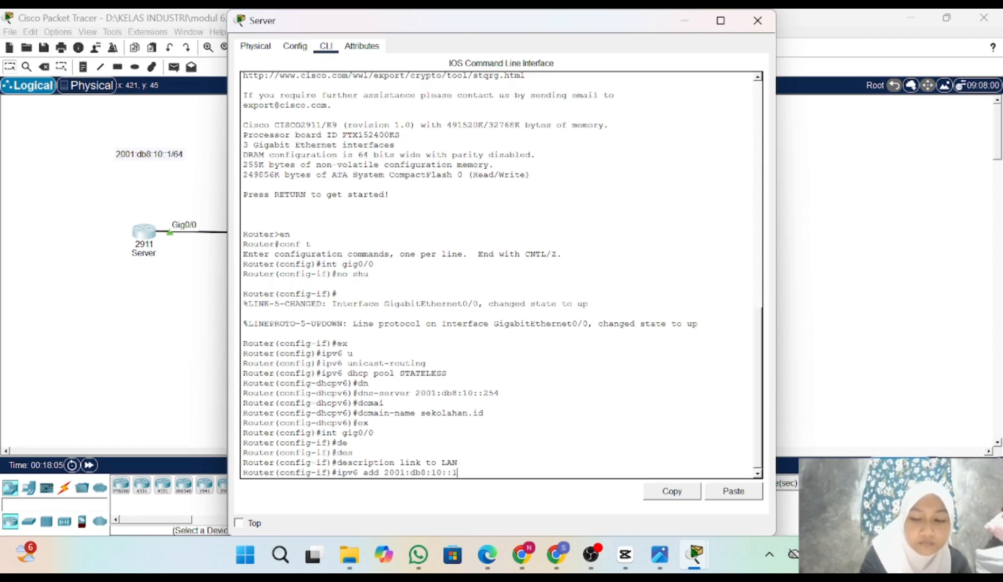
type("/")
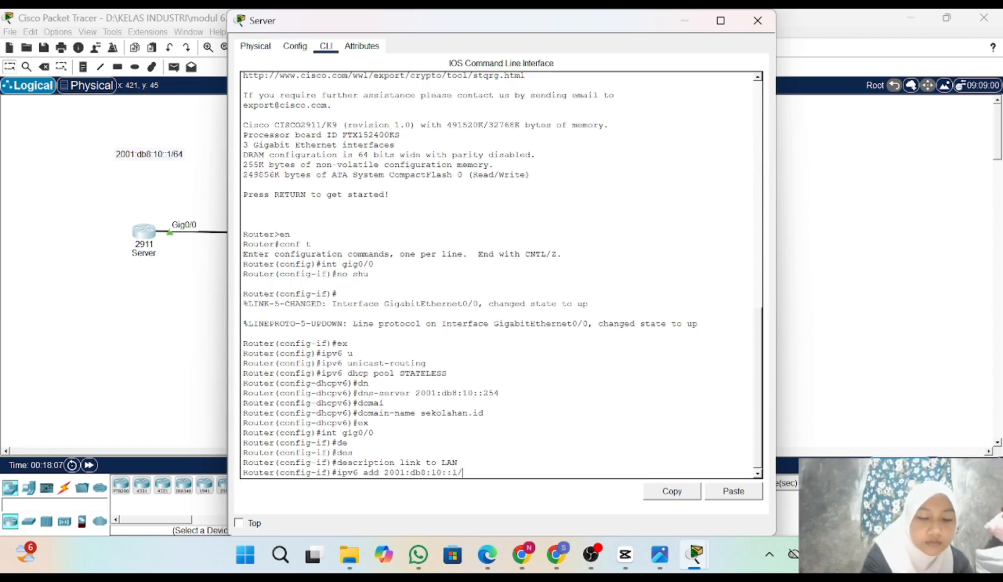
type("64")
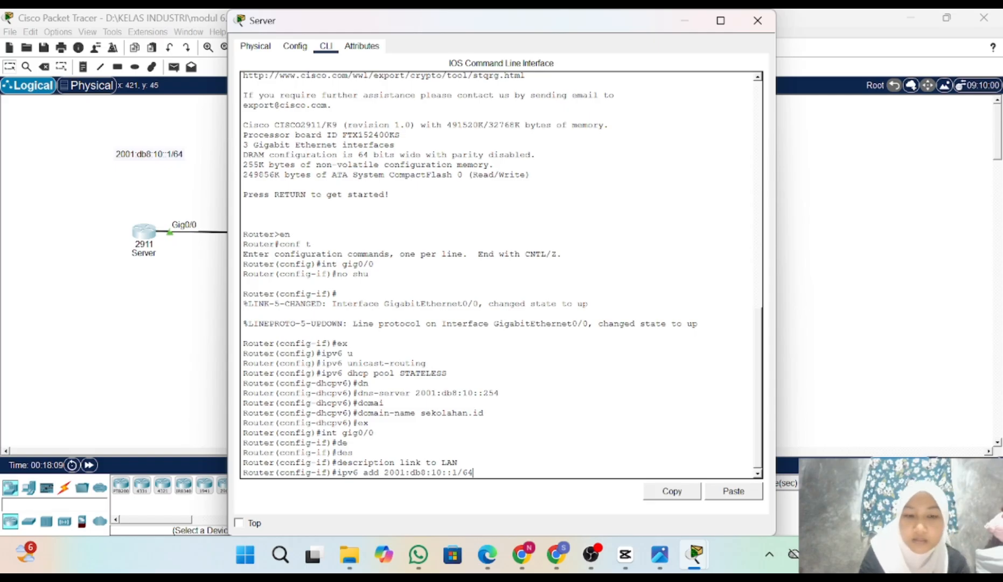
key("Return")
Enable the other-config flag on gig0/0 with the ipv6 nd other-config-flag command.
type("ip")
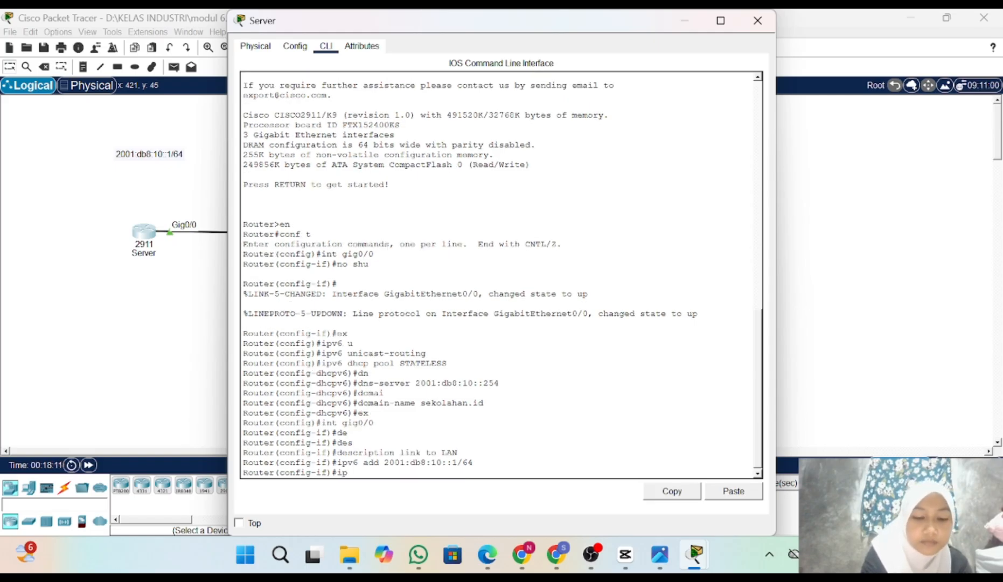
type("v6")
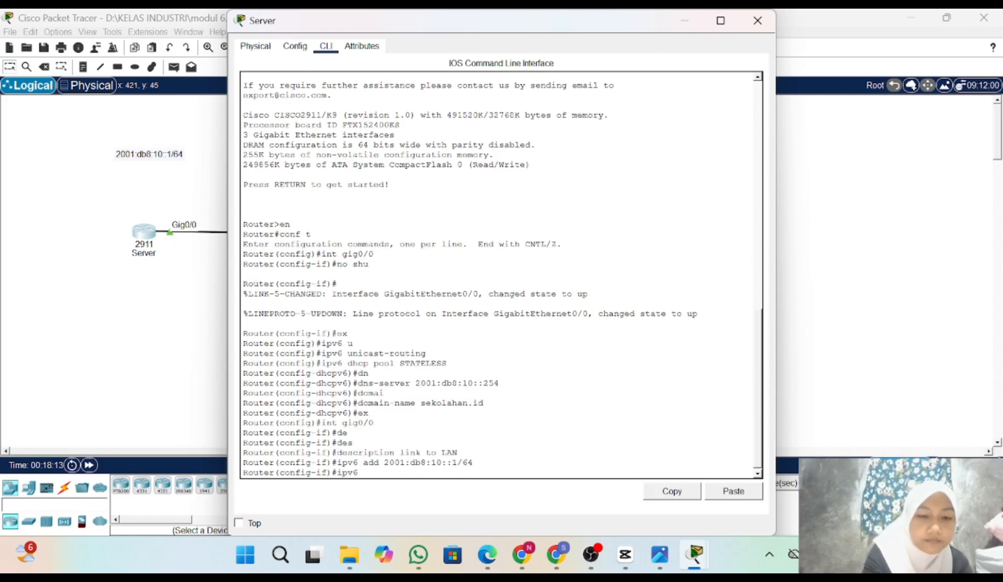
key("Tab")
type("nd")
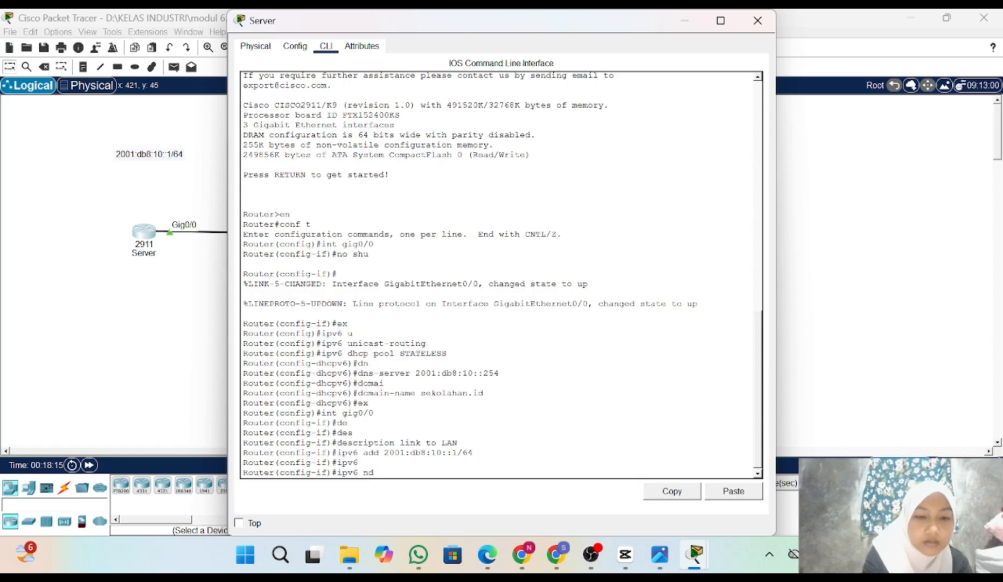
type(" ot")
key("Tab")
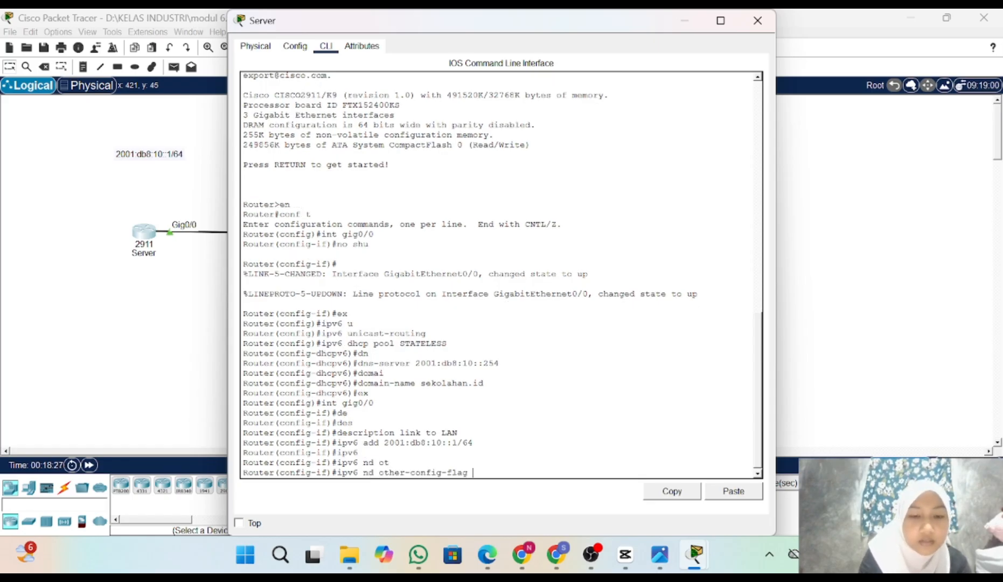
key("Return")
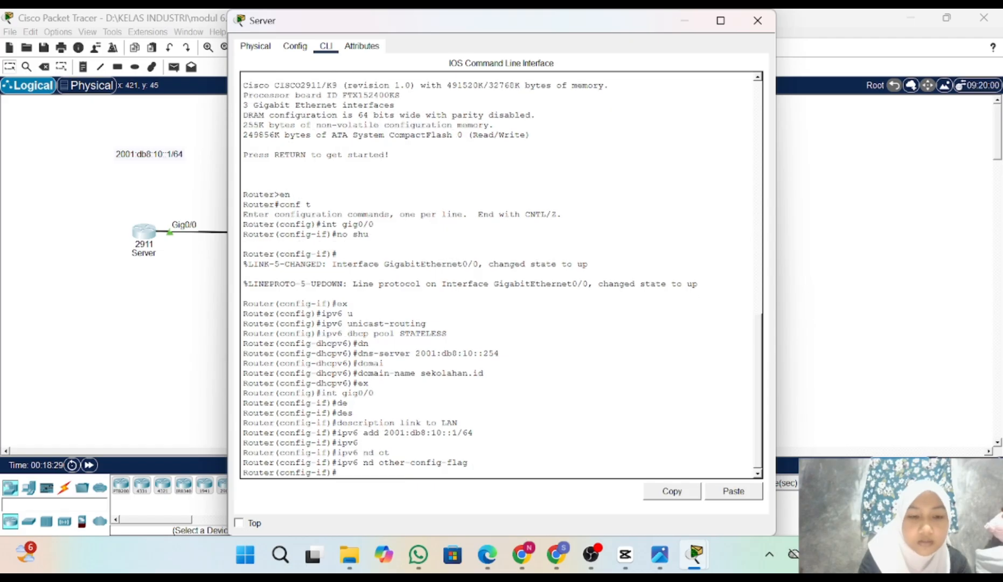
Bind the DHCPv6 pool STATELESS to gig0/0 with the ipv6 dhcp server command and close the Server router's window.
type("ip")
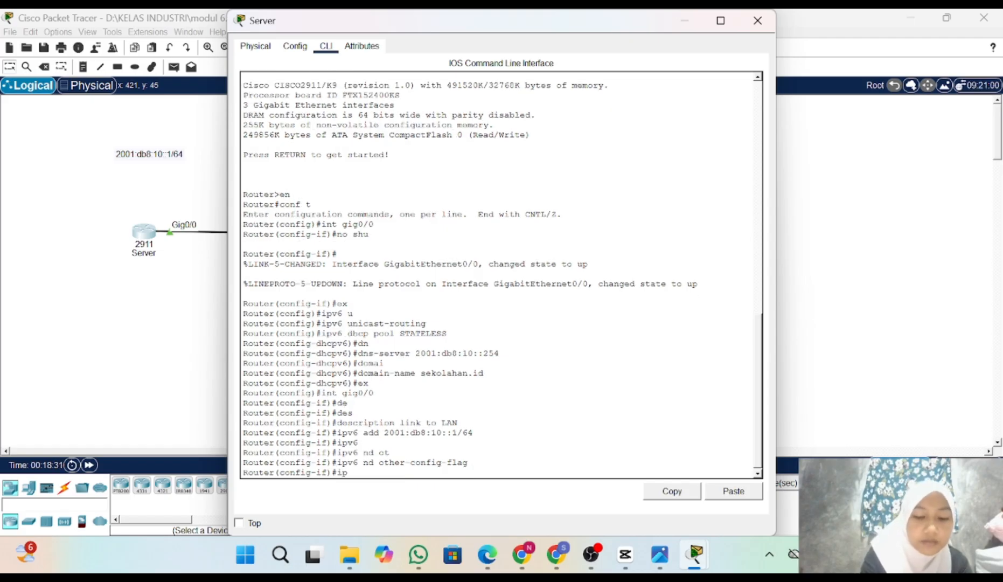
type("v6")
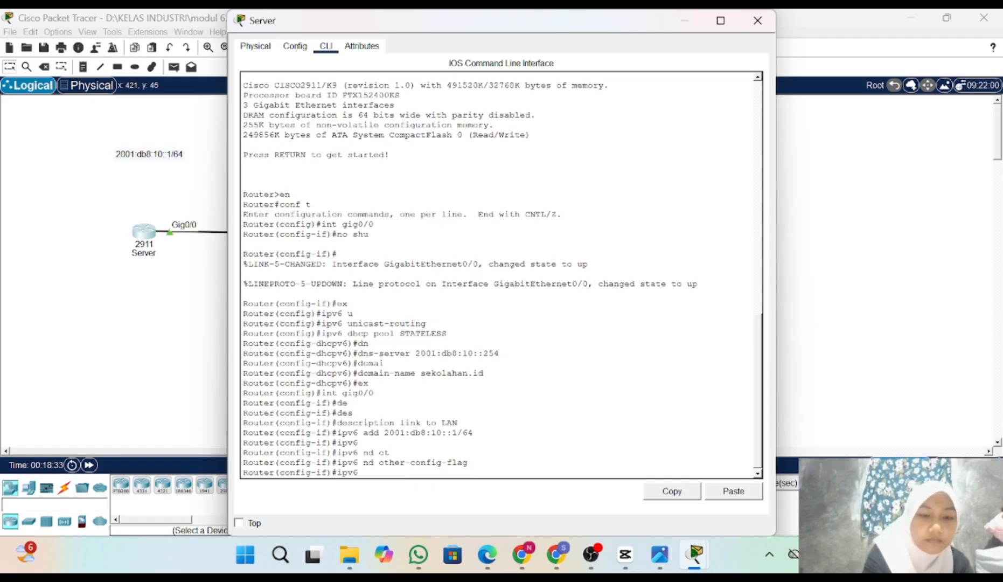
type(" dhcp")
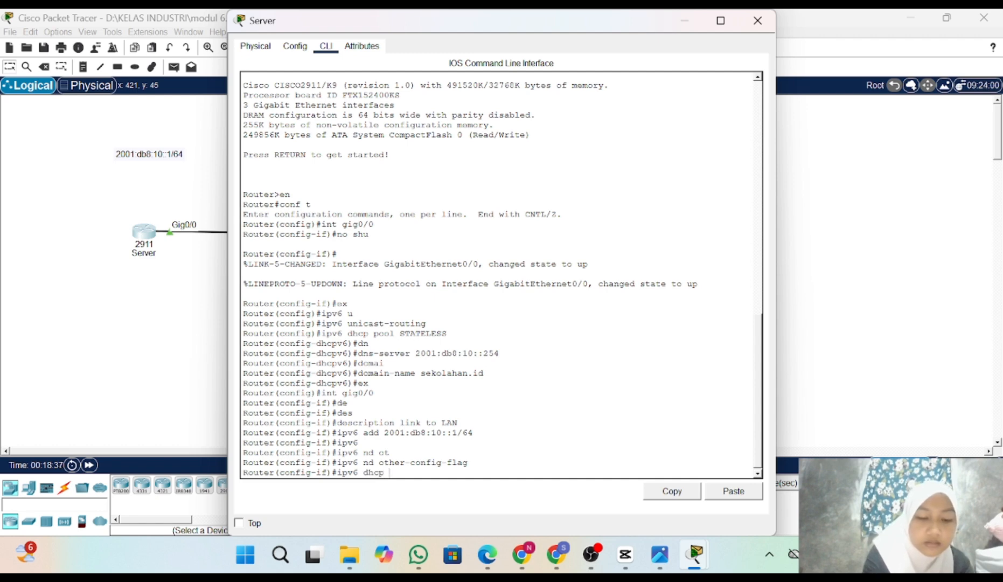
type(" server")
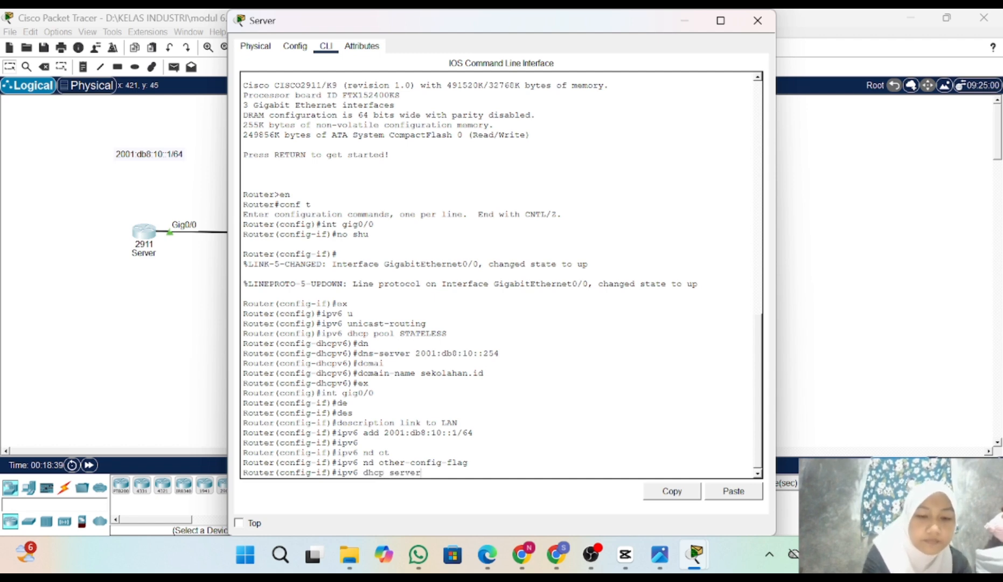
type(" STATE")
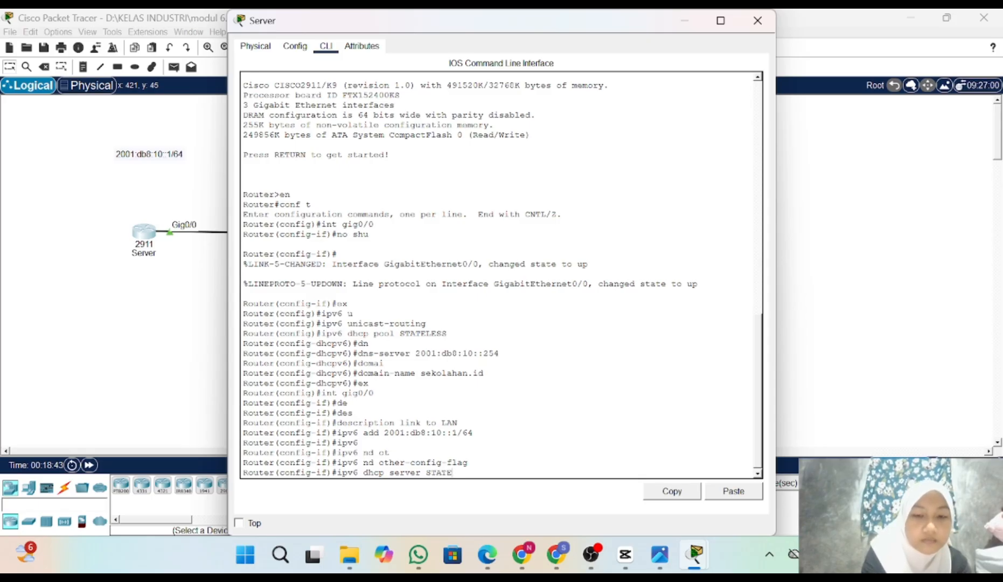
type("LESS")
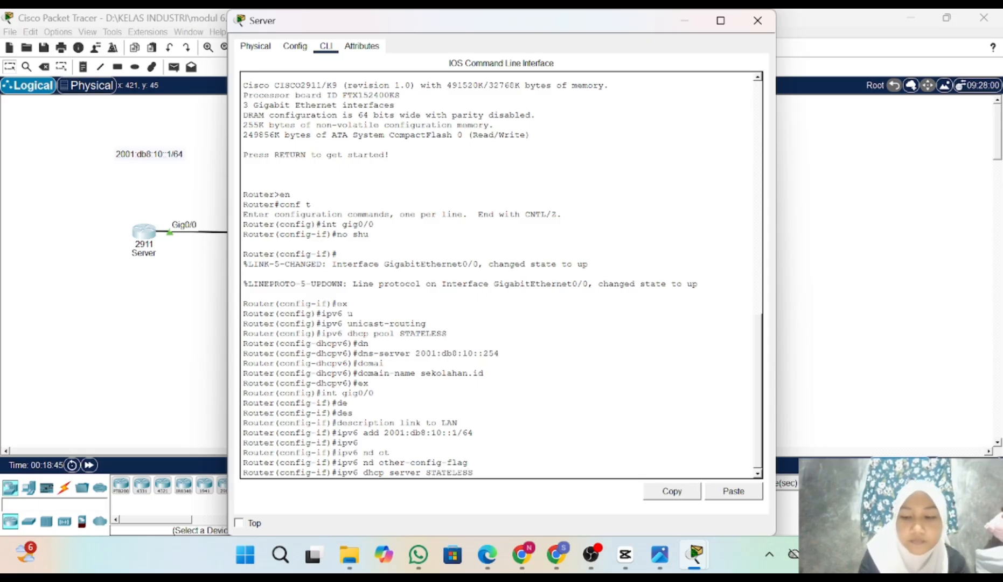
key("Return")
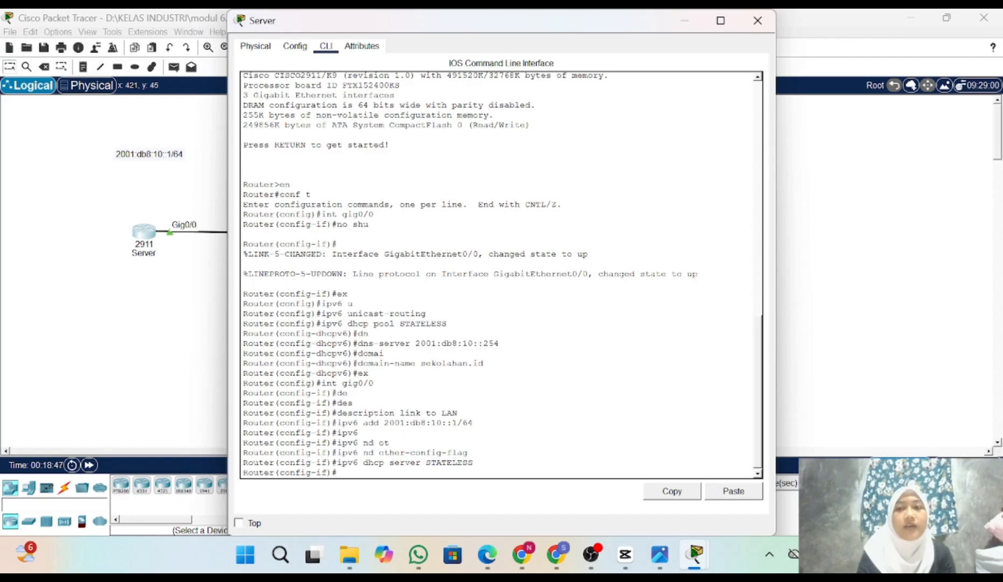
left_click(759, 19)
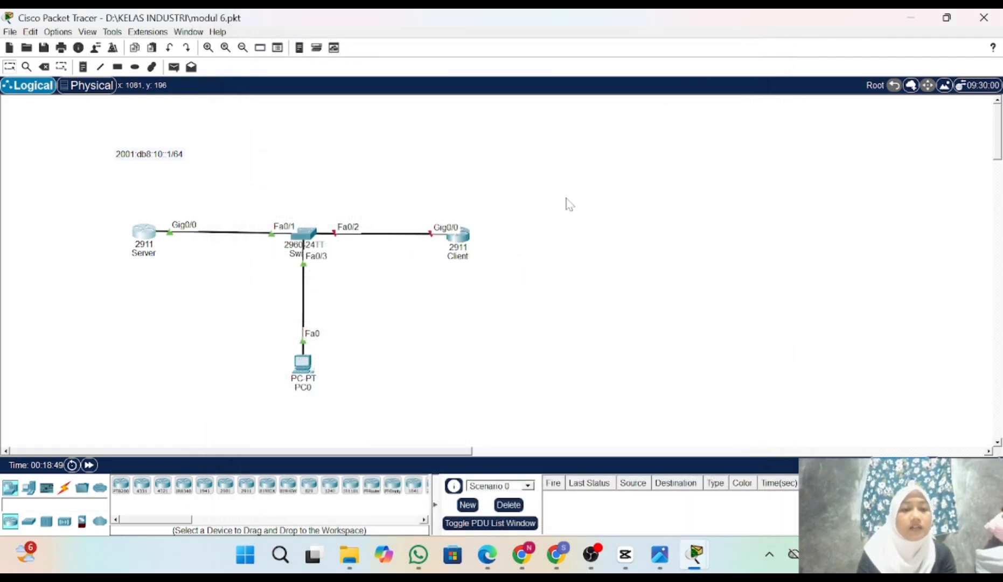
Open the Client router's command line and enter global configuration mode with EN and CONF T.
left_click(466, 238)
left_click(327, 48)
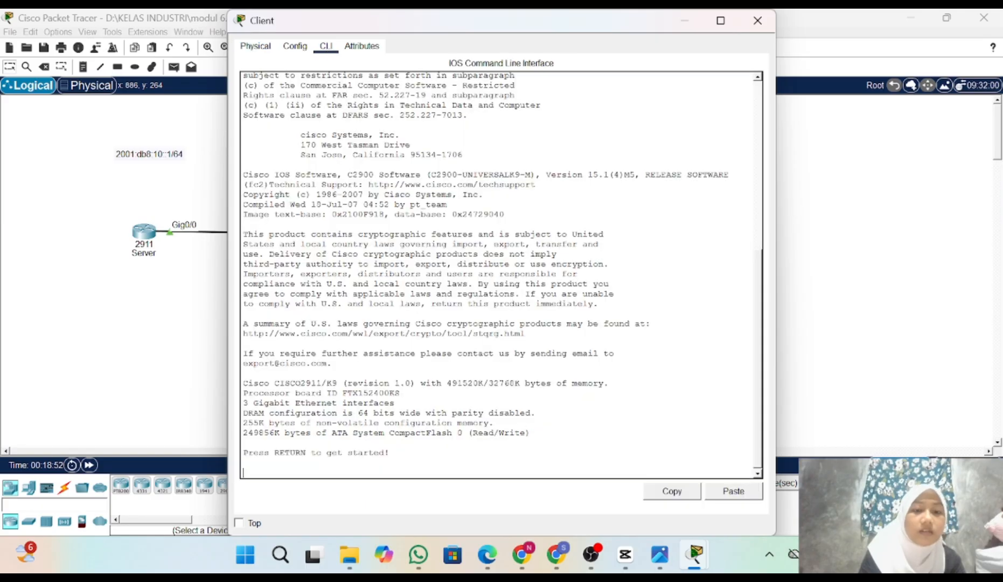
key("Return")
type("EN")
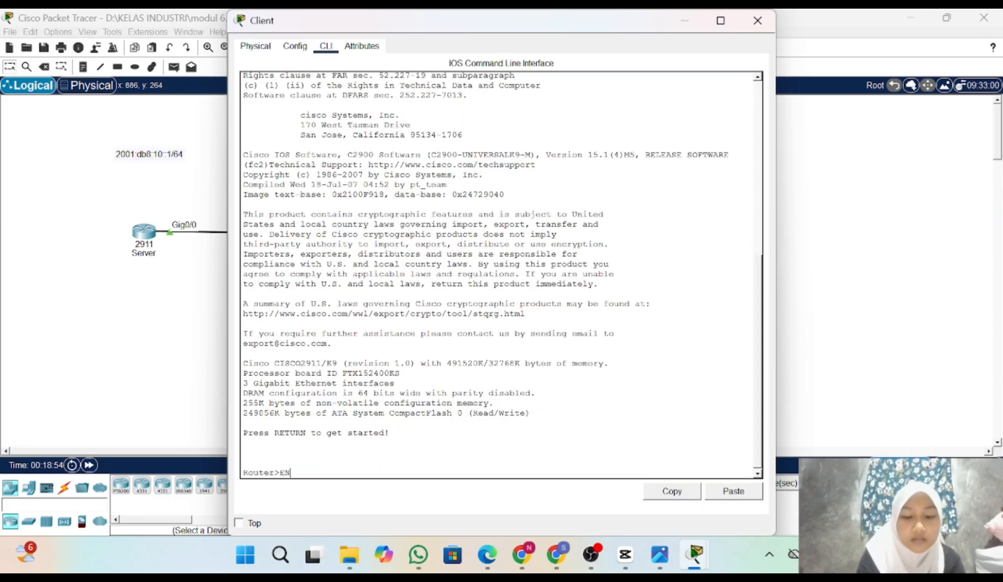
key("Return")
type("CONF T")
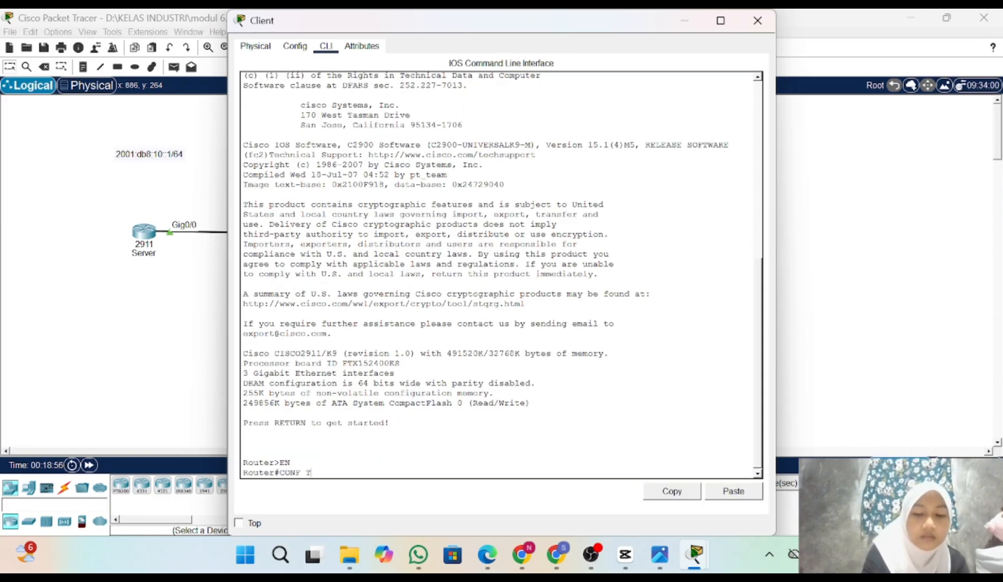
key("Return")
Enable IPv6 routing on the Client router with the ipv6 unicast-routing command.
type("IP")
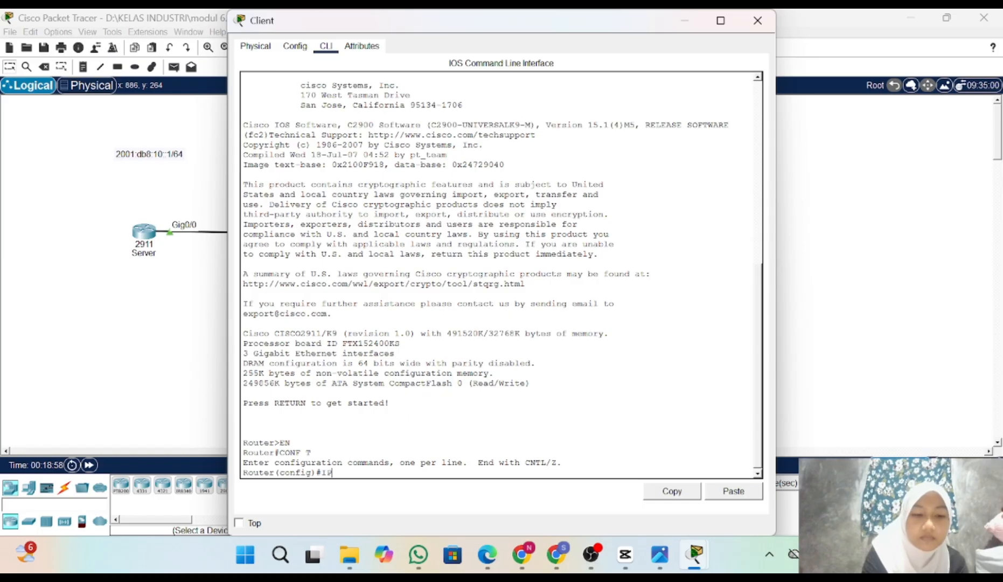
type("V")
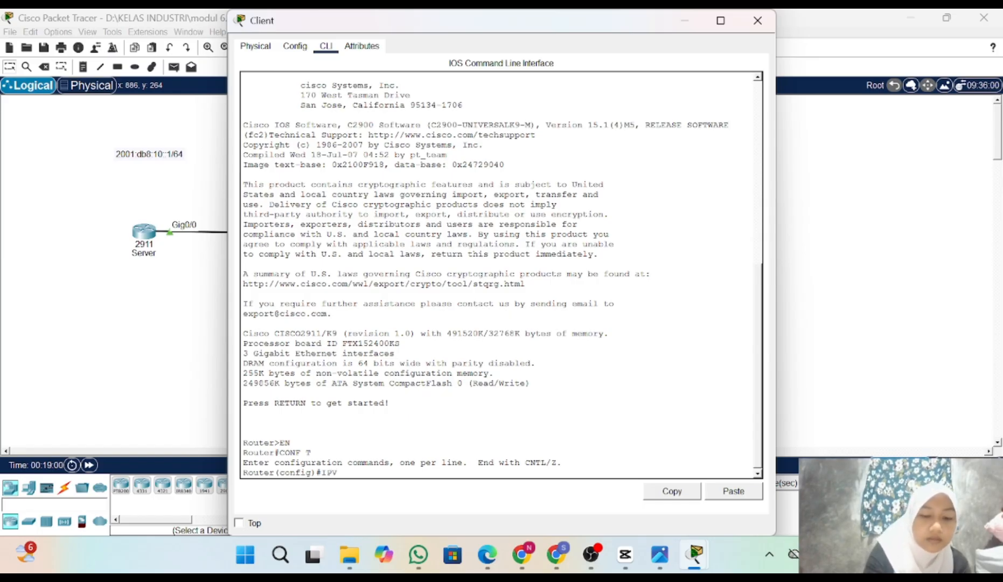
type("6")
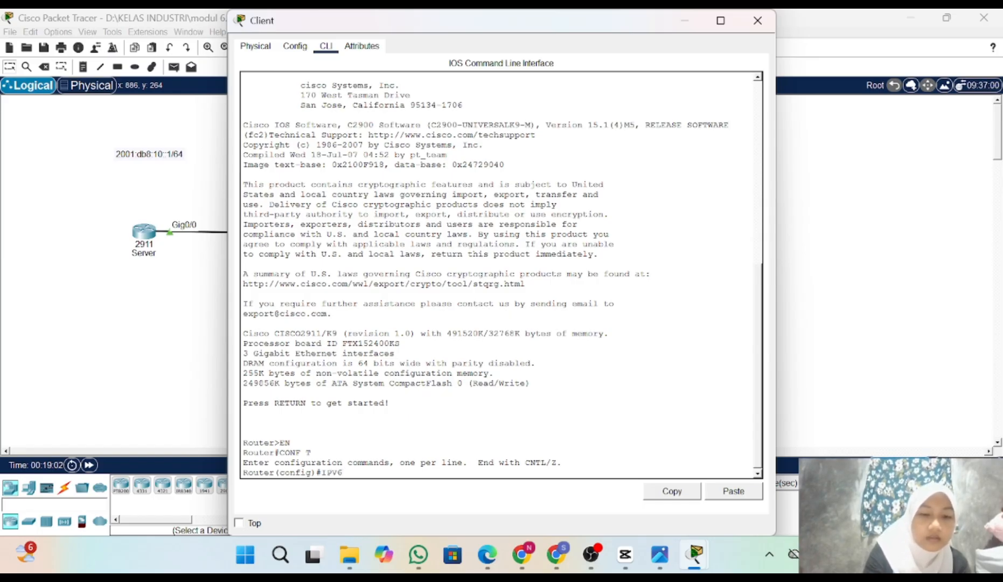
key("BackSpace")
key("BackSpace")
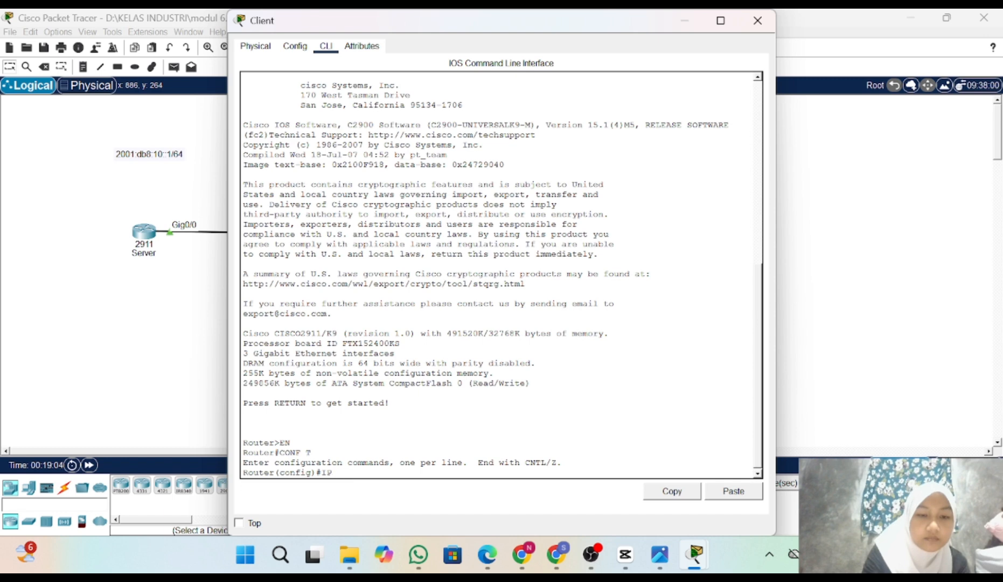
type("v")
key("BackSpace")
key("BackSpace")
key("BackSpace")
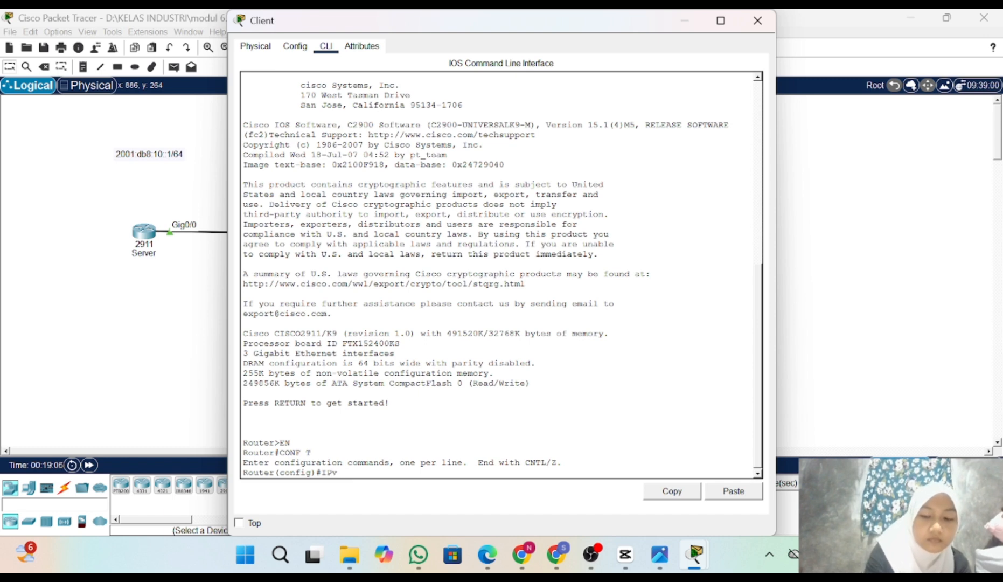
type("ipv")
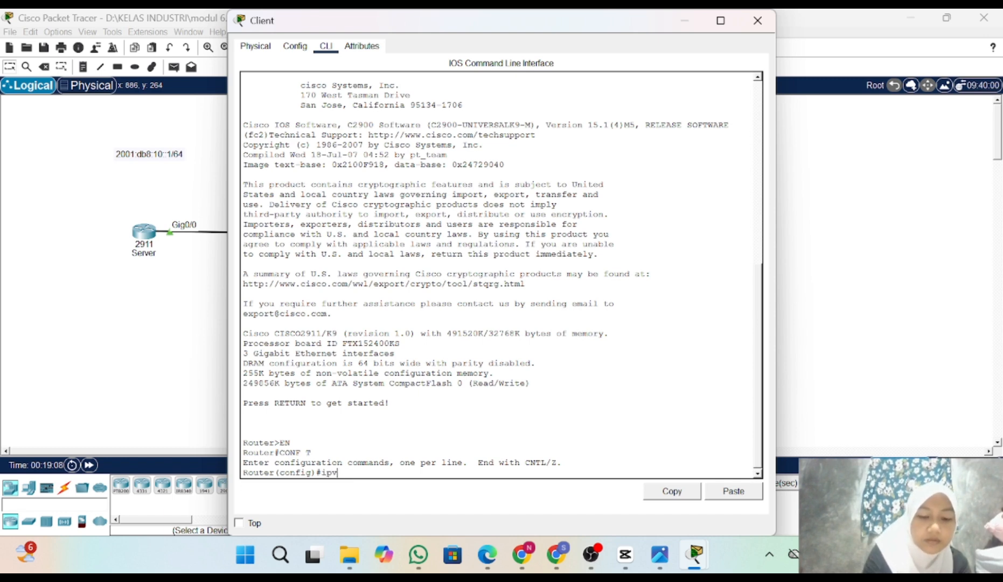
type("6")
type(" u")
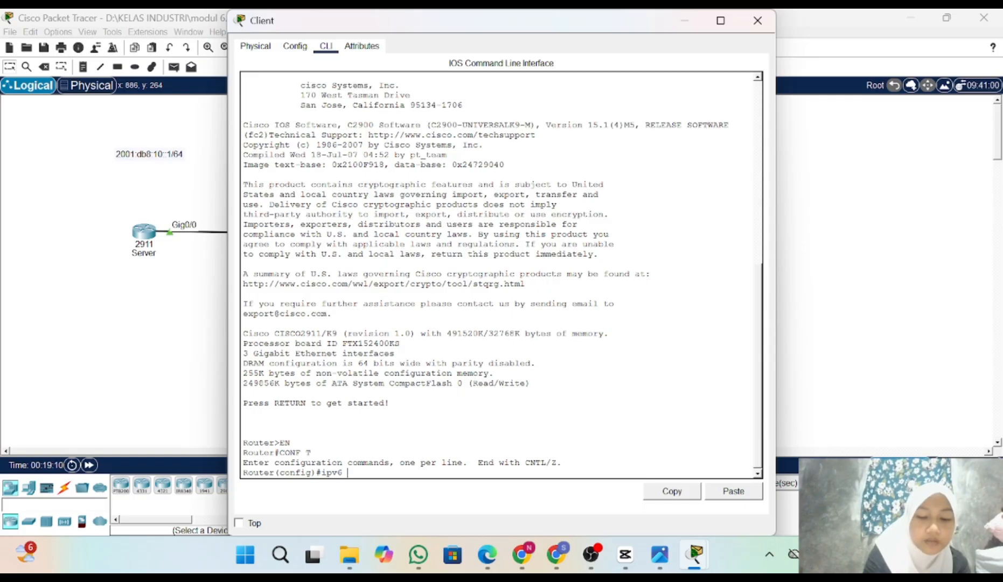
key("Tab")
key("Return")
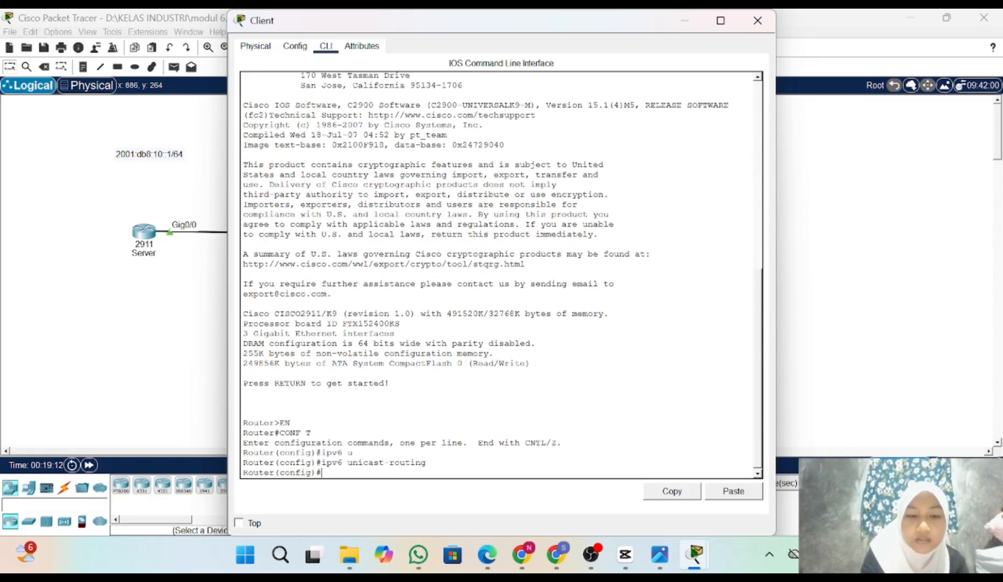
Enter interface configuration for gig0/0 on the Client router and bring the interface up with no shutdown.
type("i")
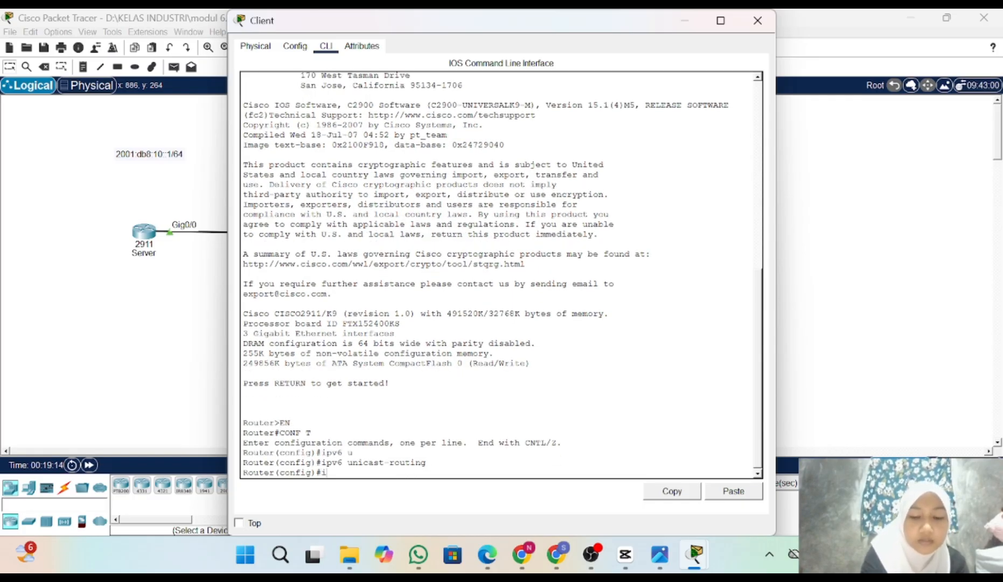
type("nt gig")
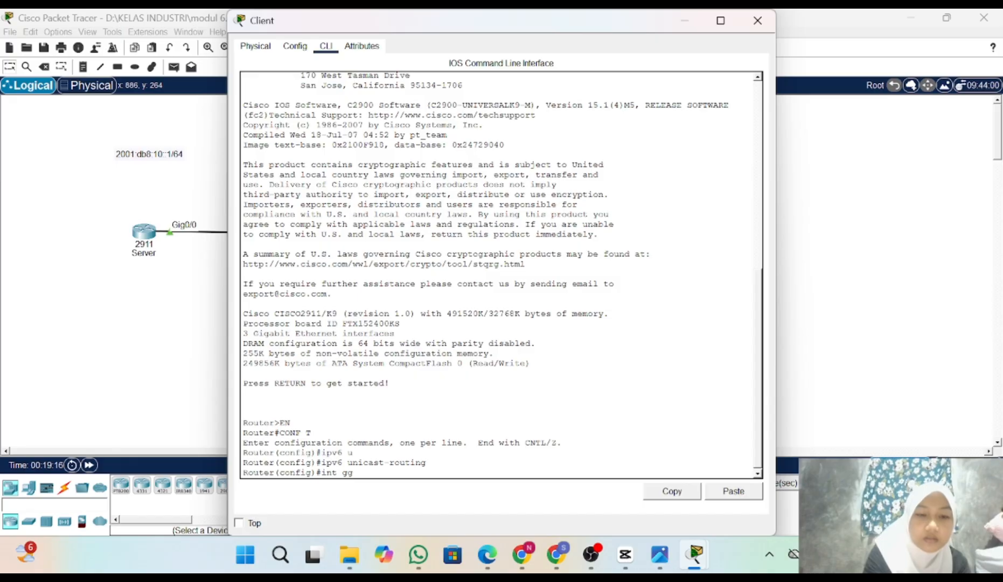
key("BackSpace")
type("ig")
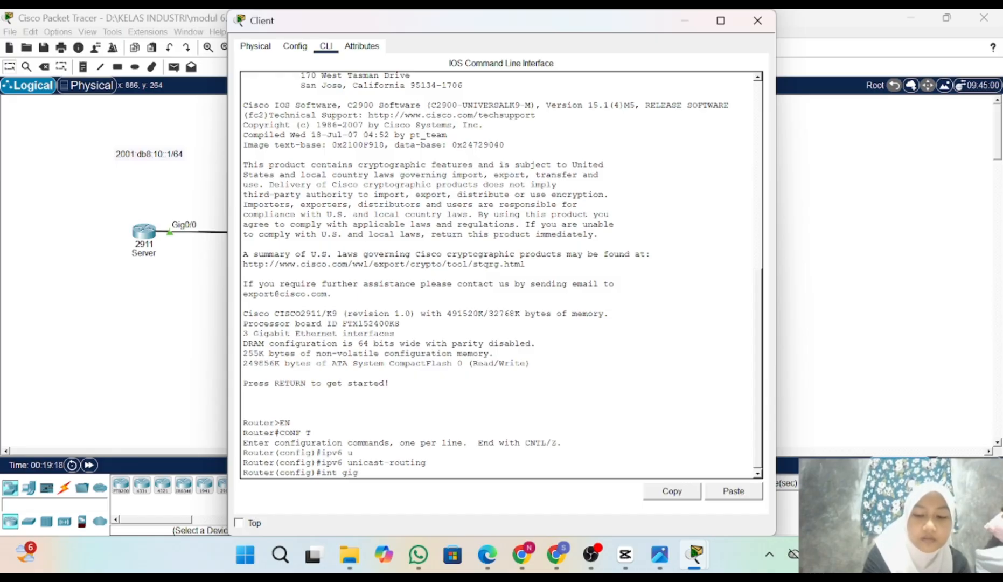
type("0/0")
key("Return")
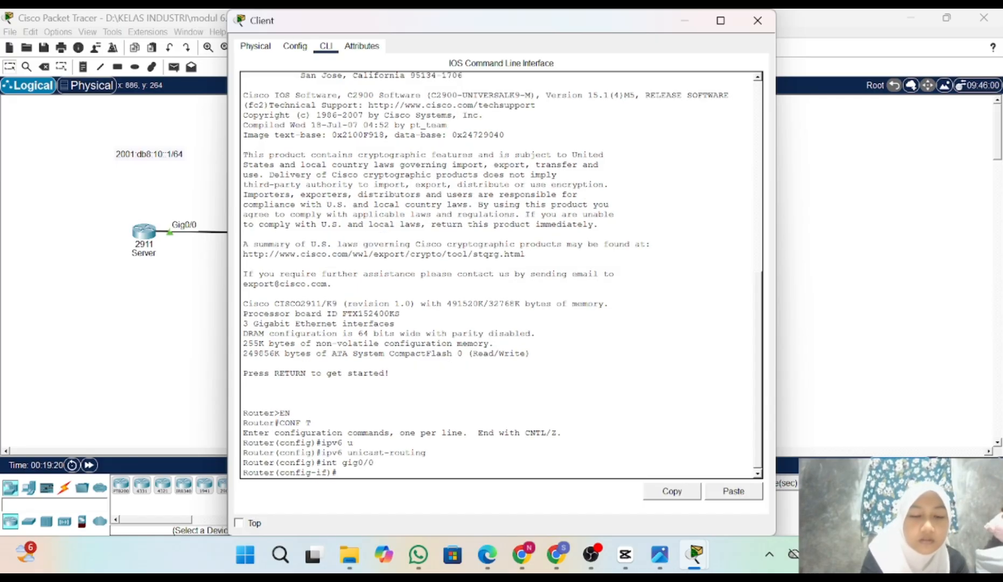
type("no shu")
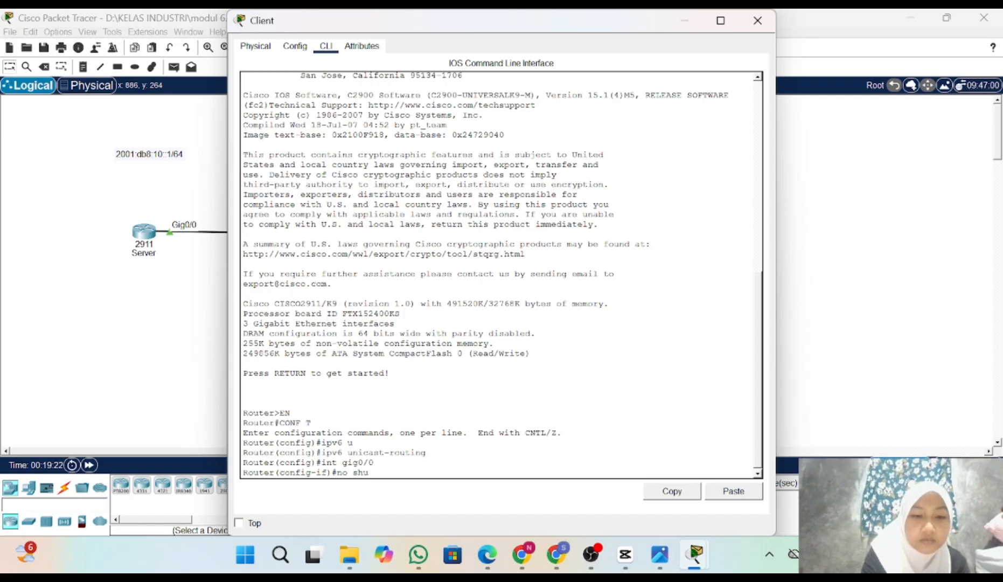
key("Return")
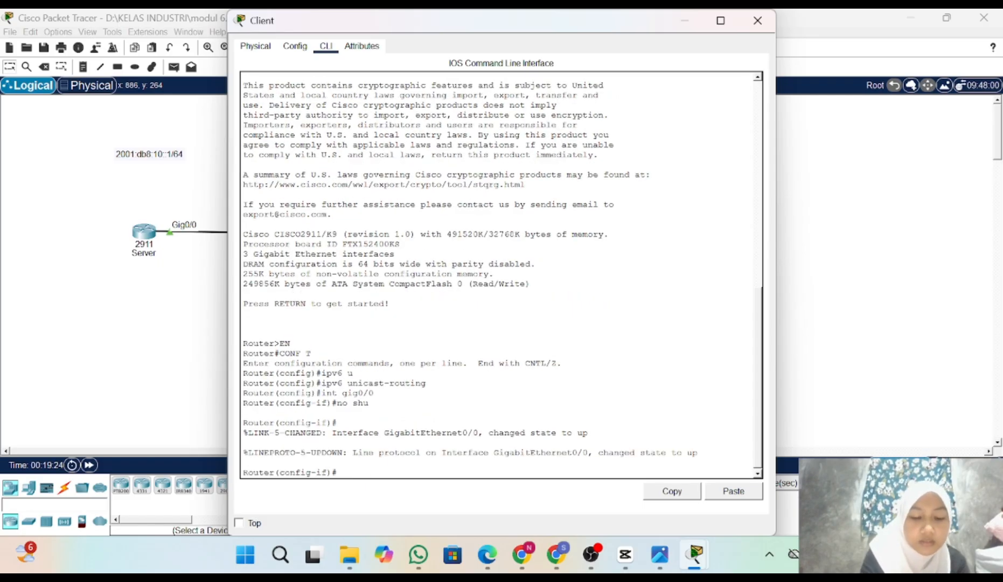
Enable IPv6 on the Client router's gig0/0 interface with the ipv6 enable command.
type("ip")
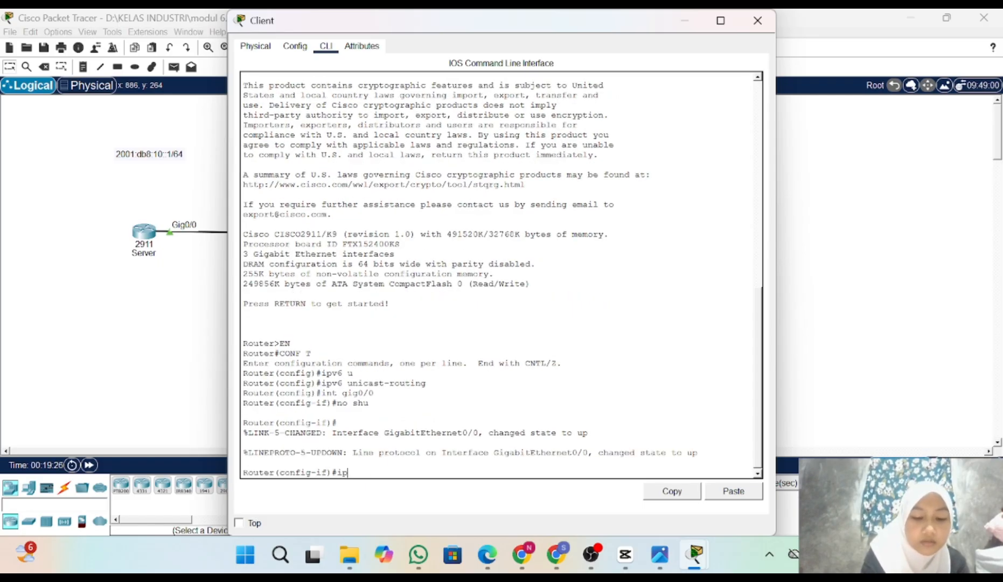
type("v6")
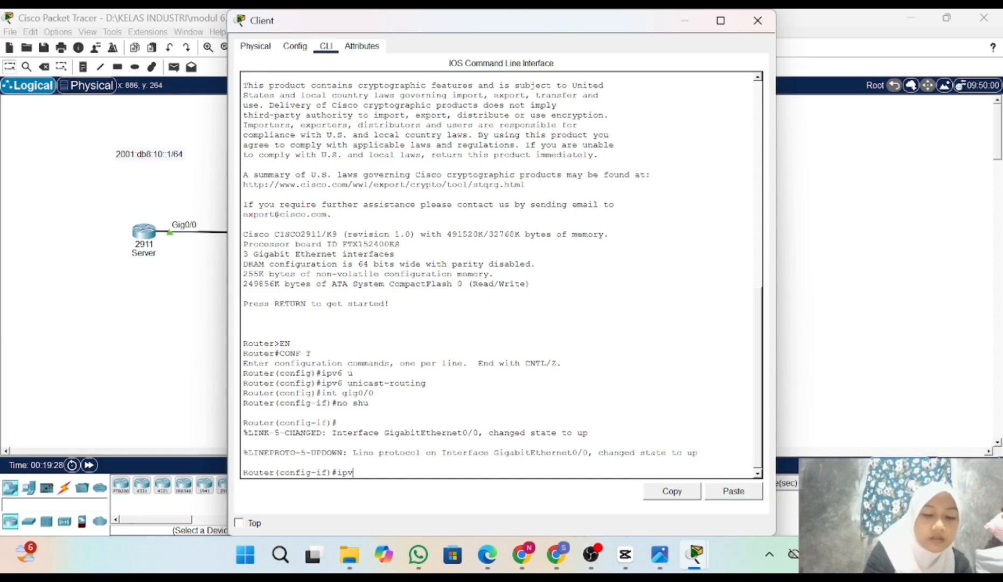
type(" enab")
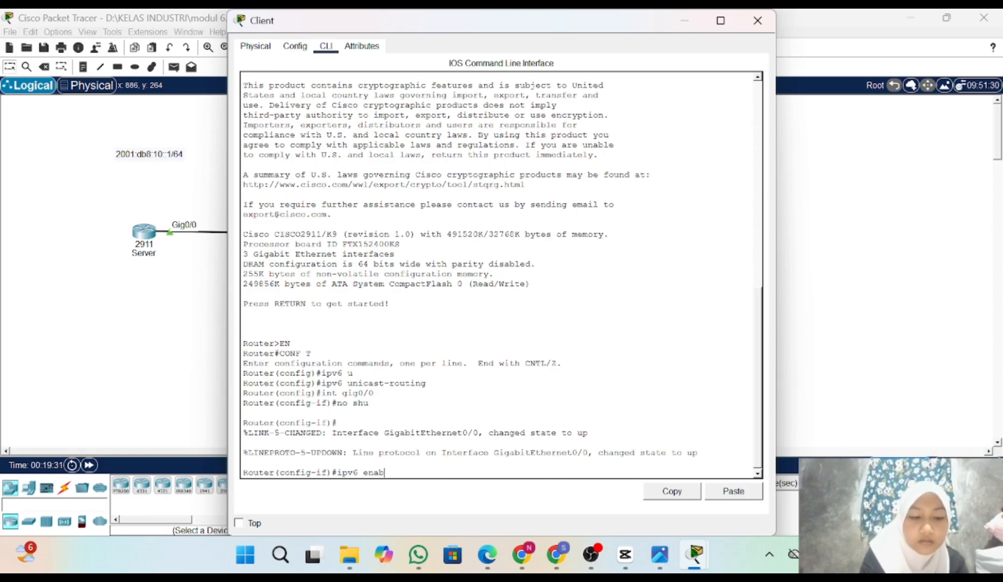
key("Tab")
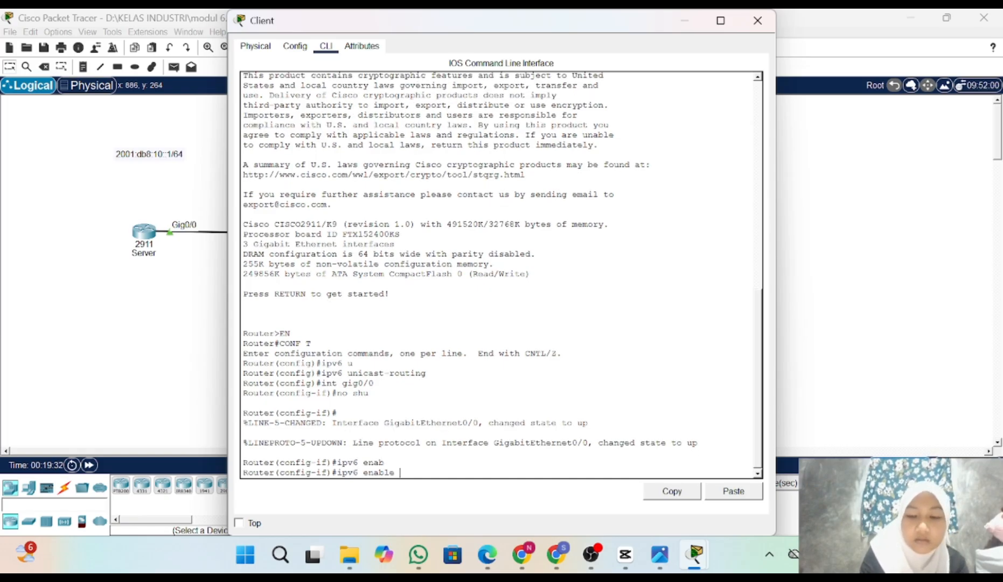
key("Return")
Set the Client router's gig0/0 to obtain its IPv6 address through autoconfig and close the router's window.
type("ipve")
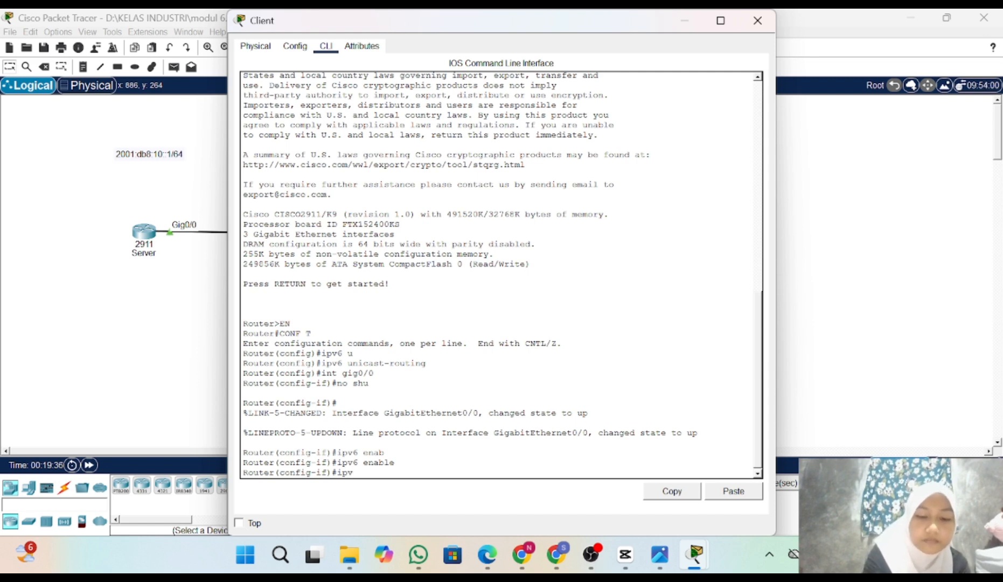
type("6")
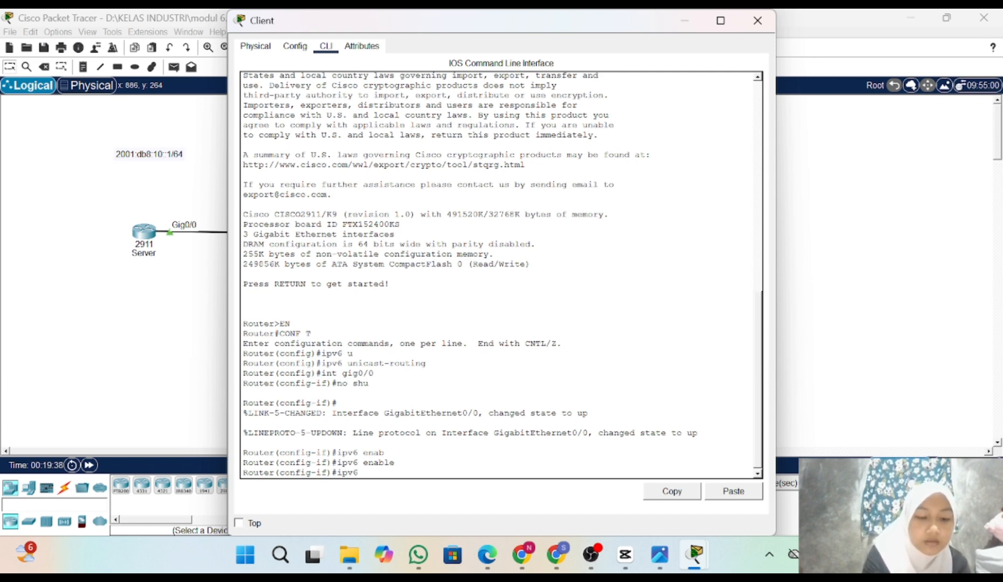
type(" add au")
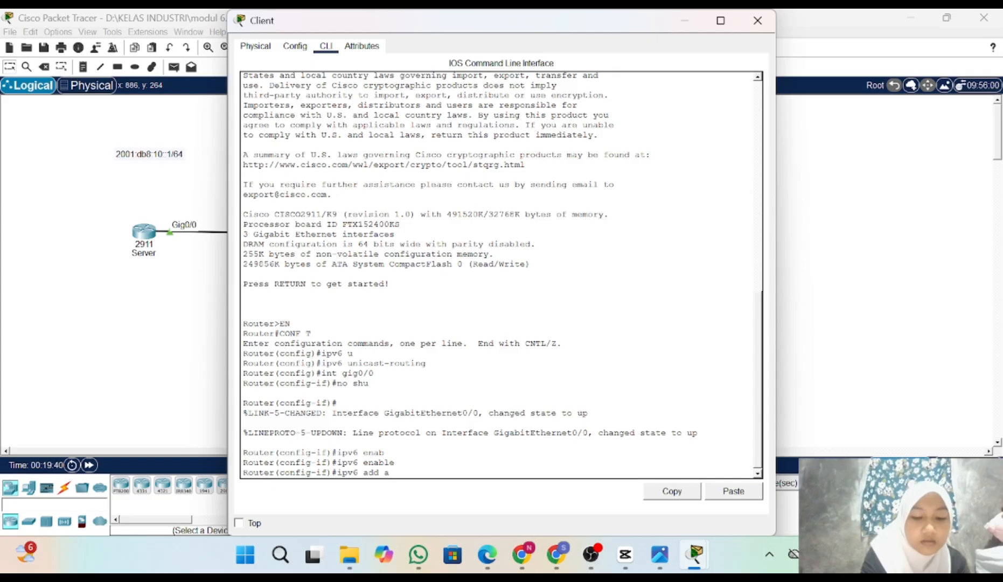
key("Tab")
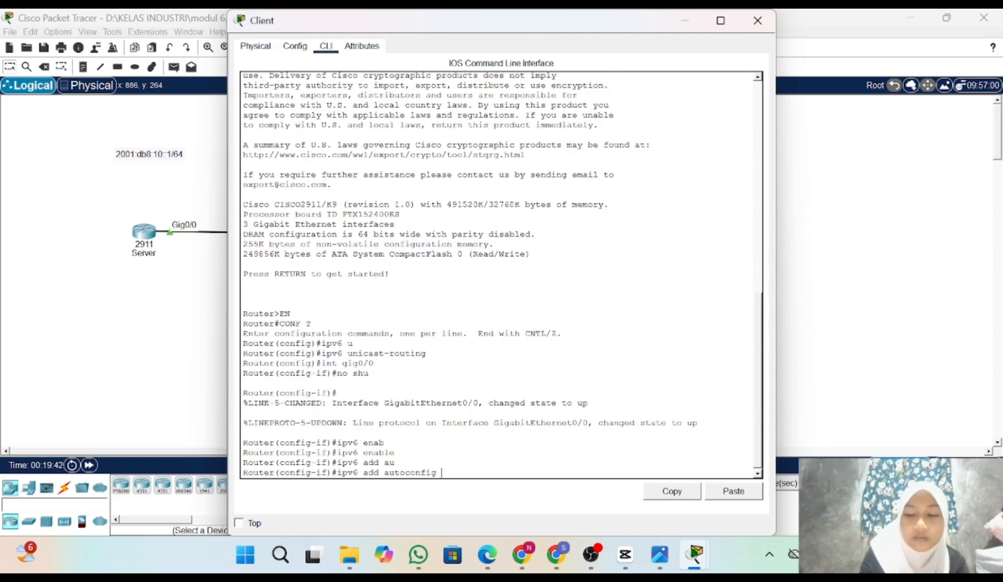
key("Return")
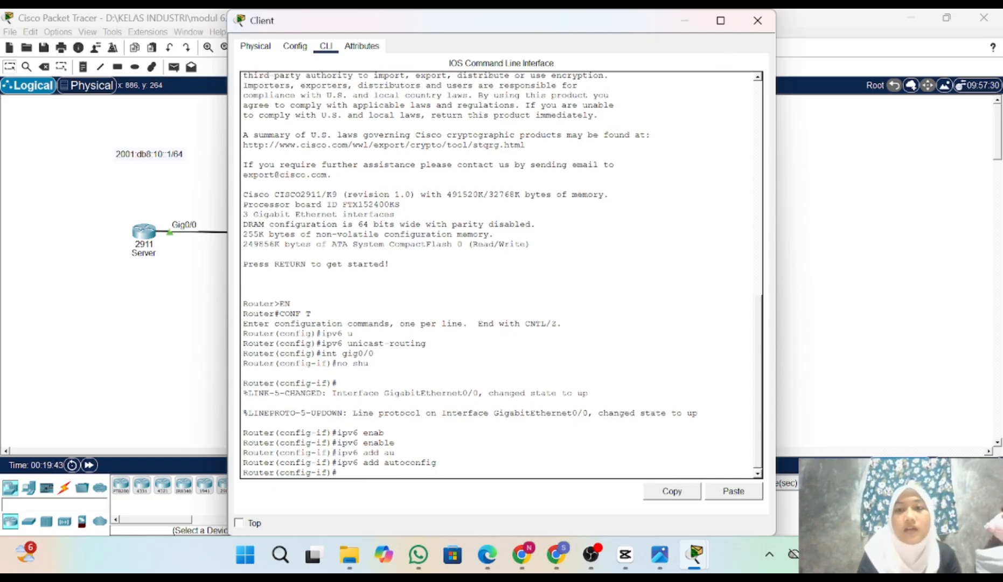
left_click(757, 20)
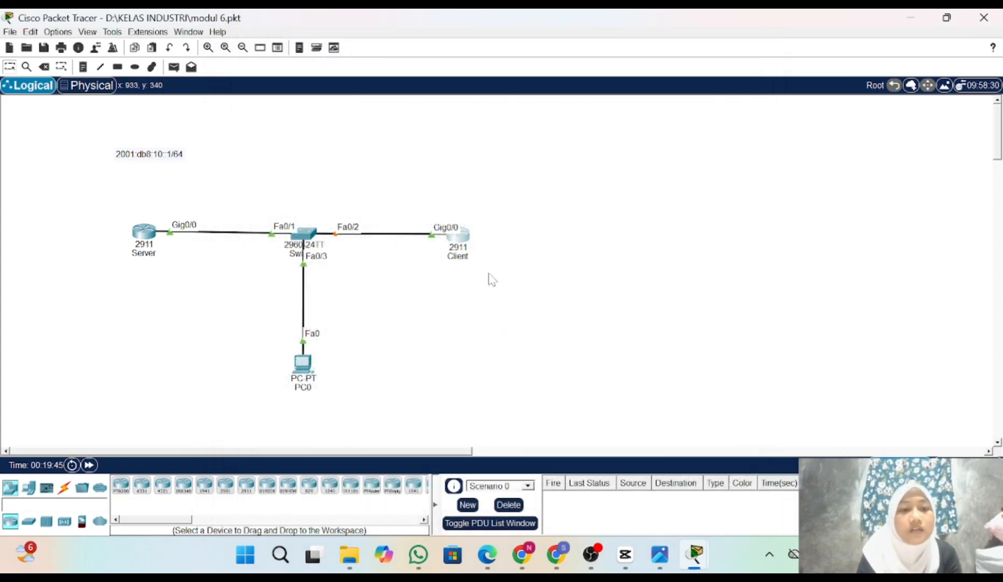
Set PC0's IPv6 configuration to Automatic in its IP Configuration and close the PC's window.
left_click(304, 365)
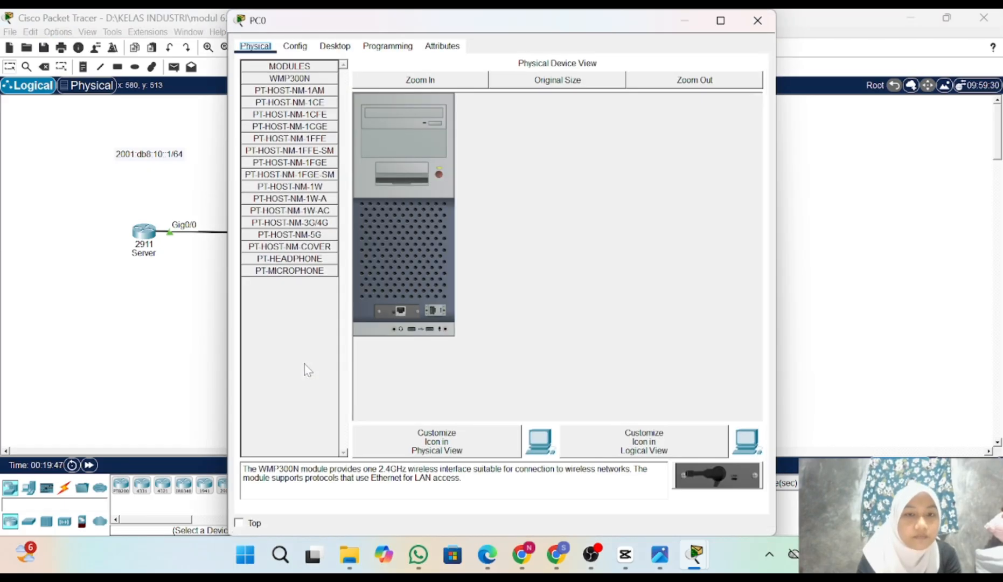
left_click(341, 48)
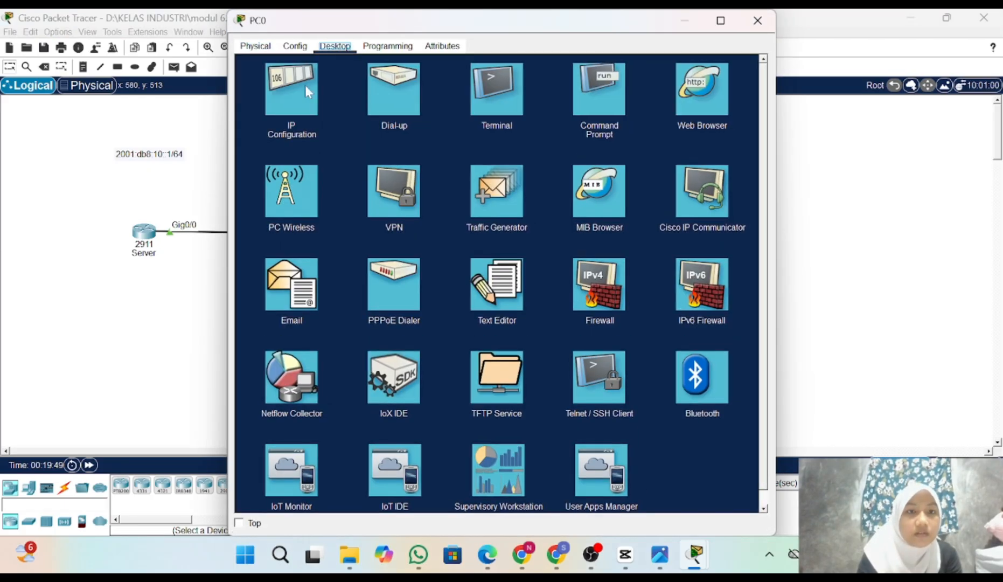
left_click(290, 100)
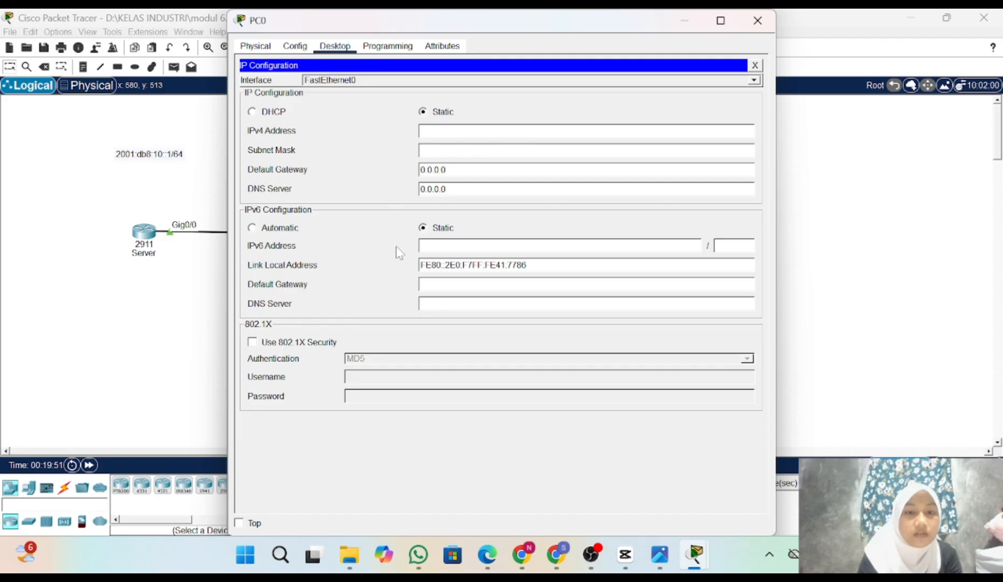
left_click(252, 229)
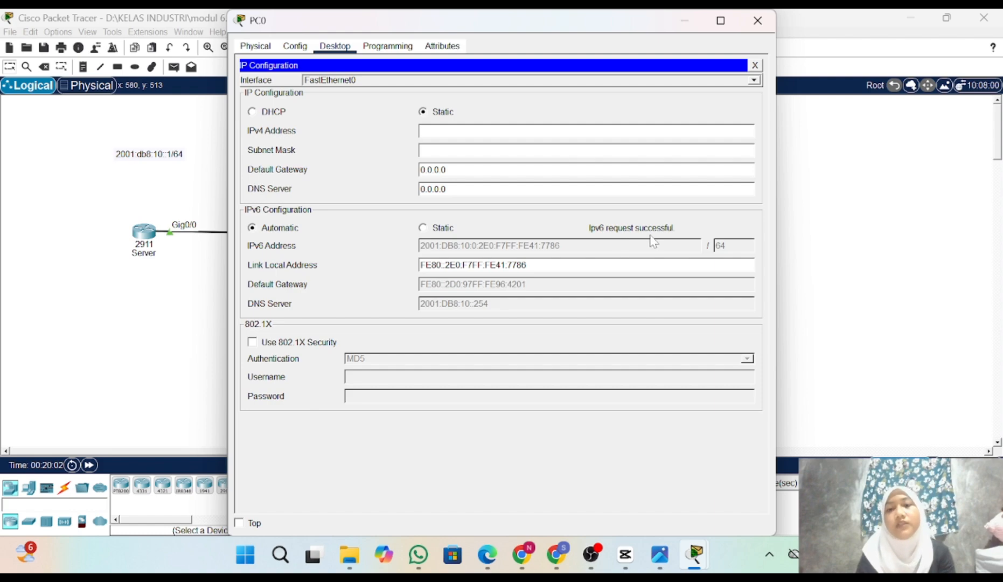
left_click(757, 21)
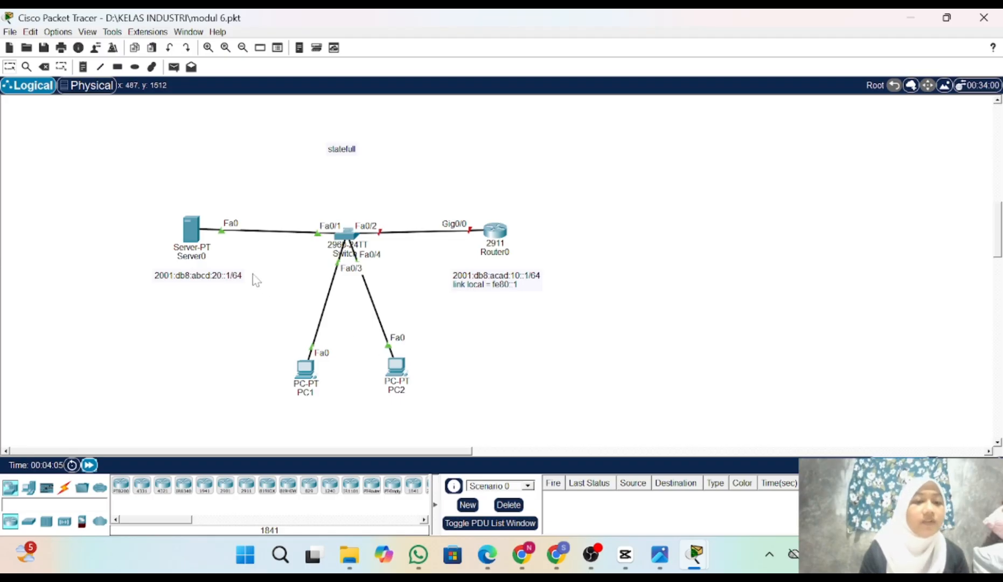
Set Server0's static IPv6 address to 2001:db8:abcd:20::1 with prefix length 64 in its IP Configuration.
left_click(194, 232)
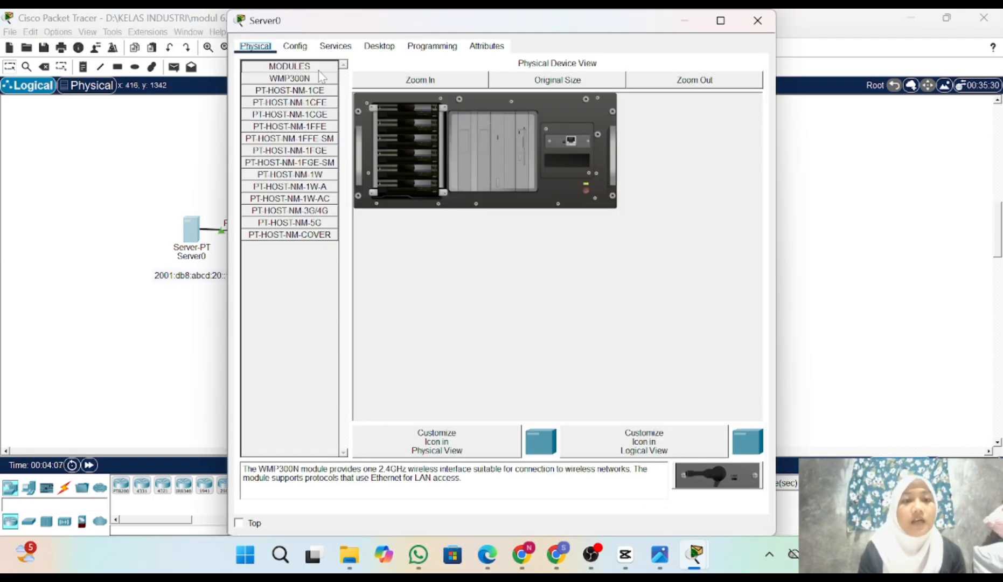
left_click(379, 46)
left_click(280, 119)
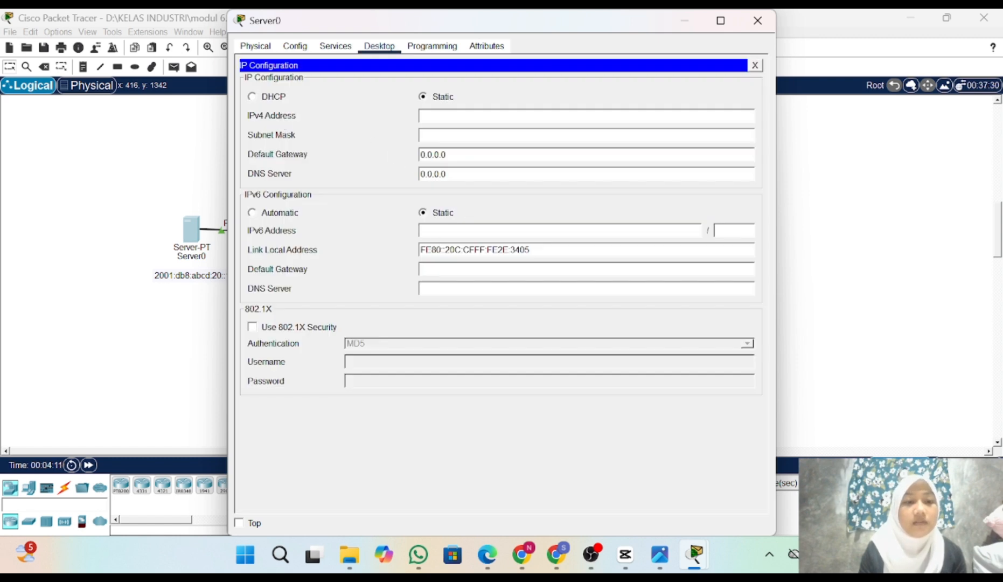
type("2001:")
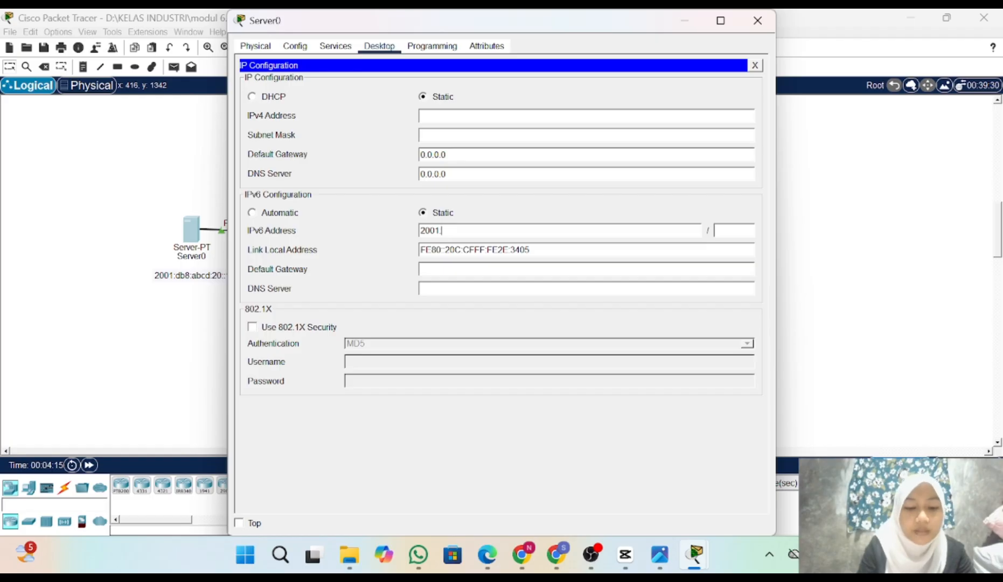
type("DB8")
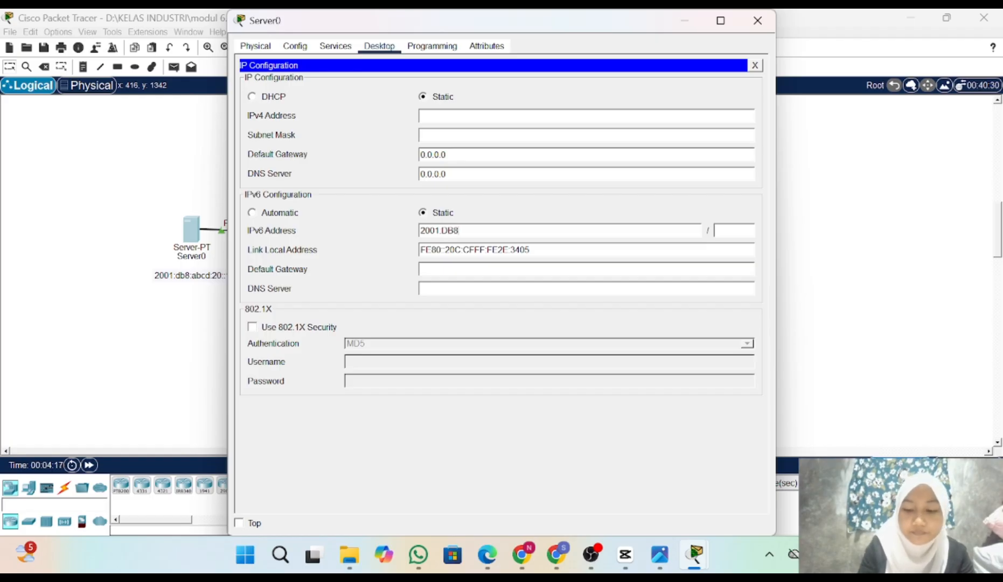
type(":")
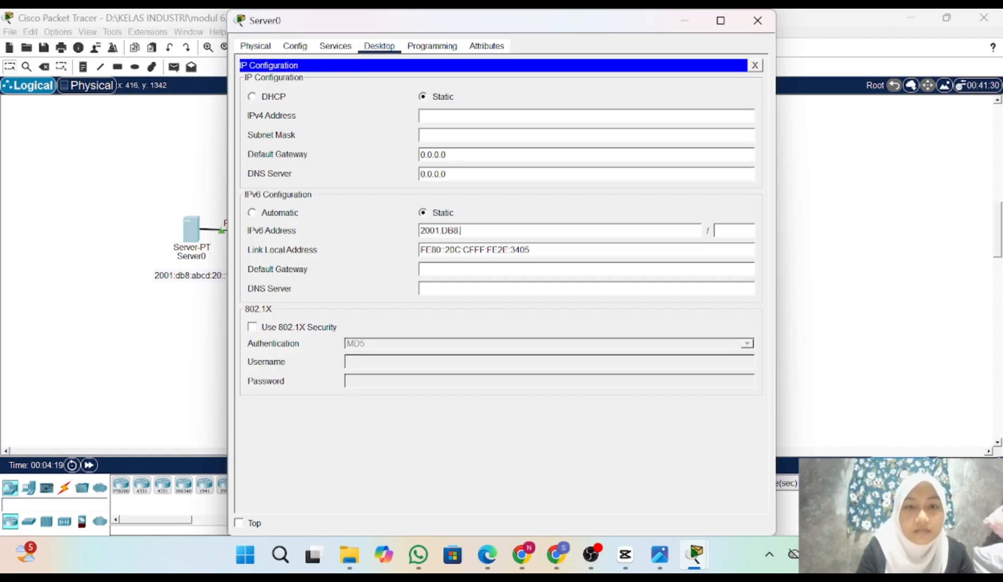
key("BackSpace")
key("BackSpace")
key("BackSpace")
key("BackSpace")
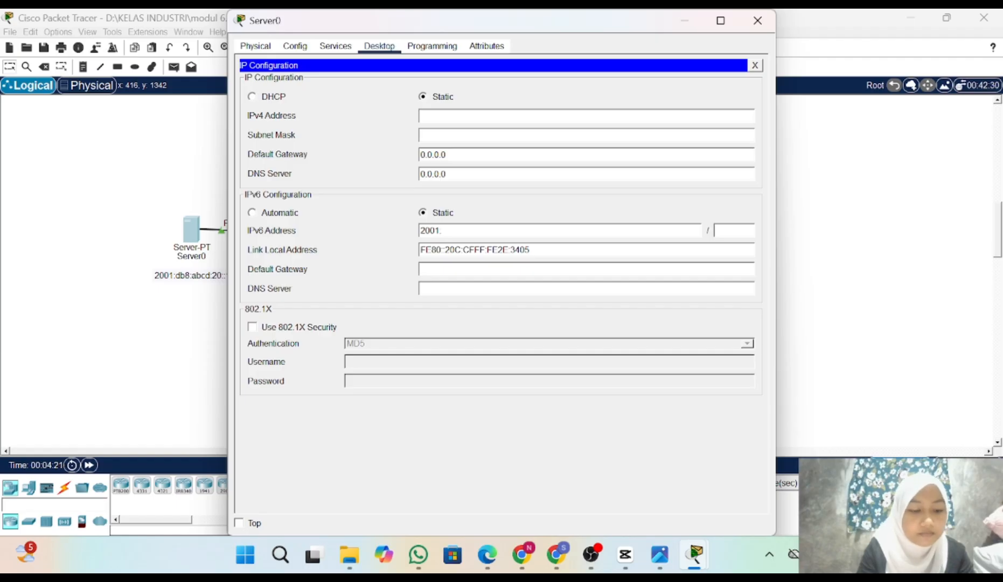
type("db")
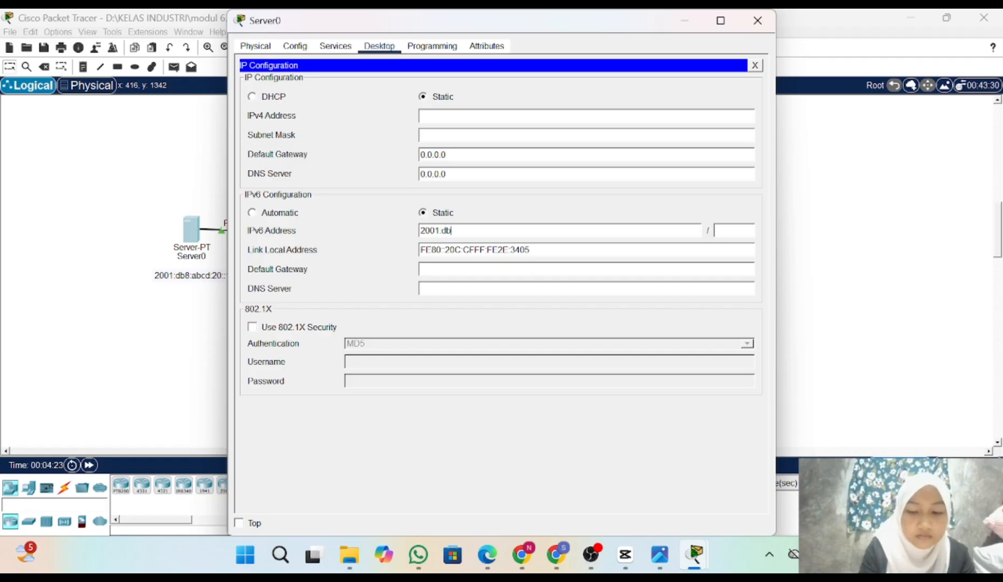
type("8:")
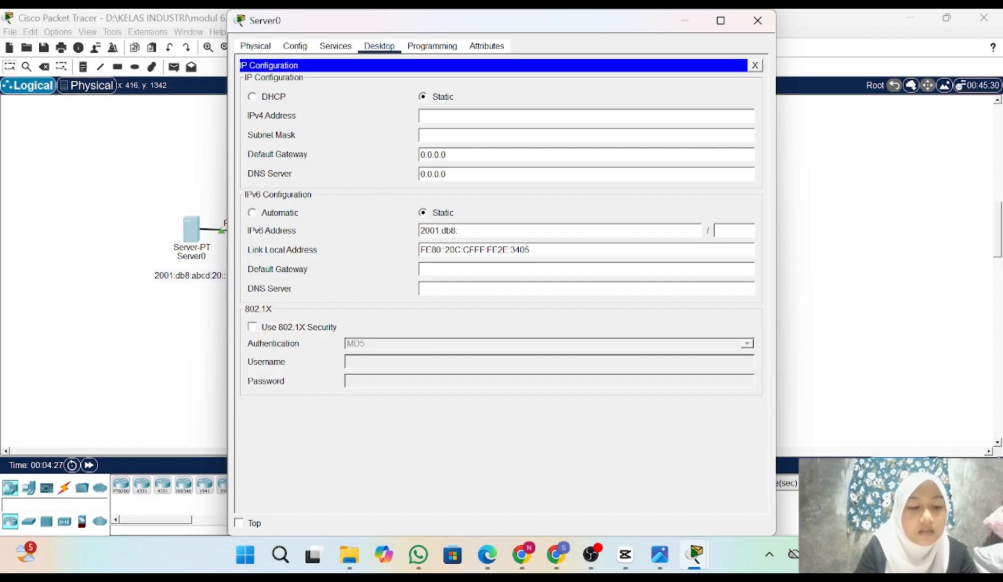
type("abcd")
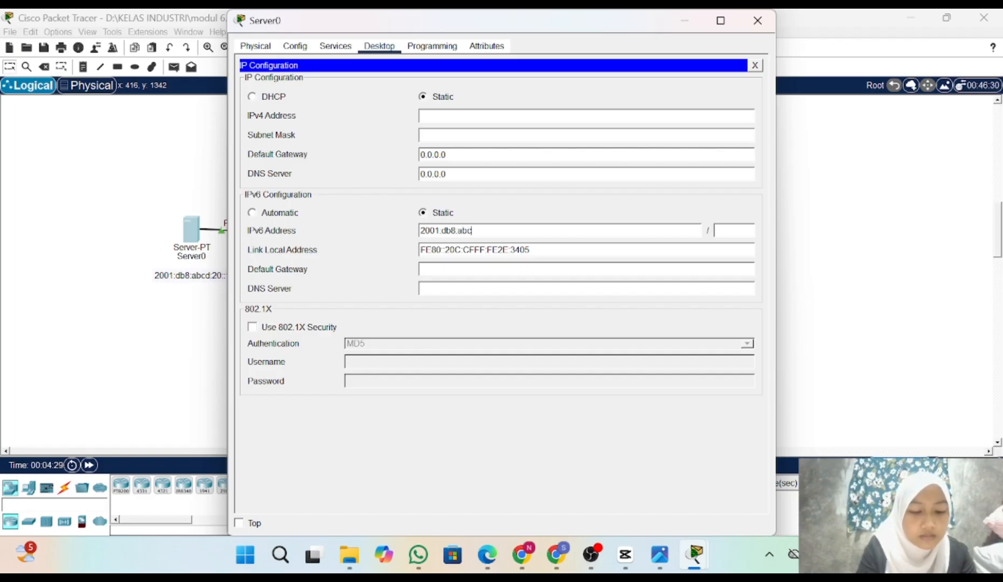
type(":")
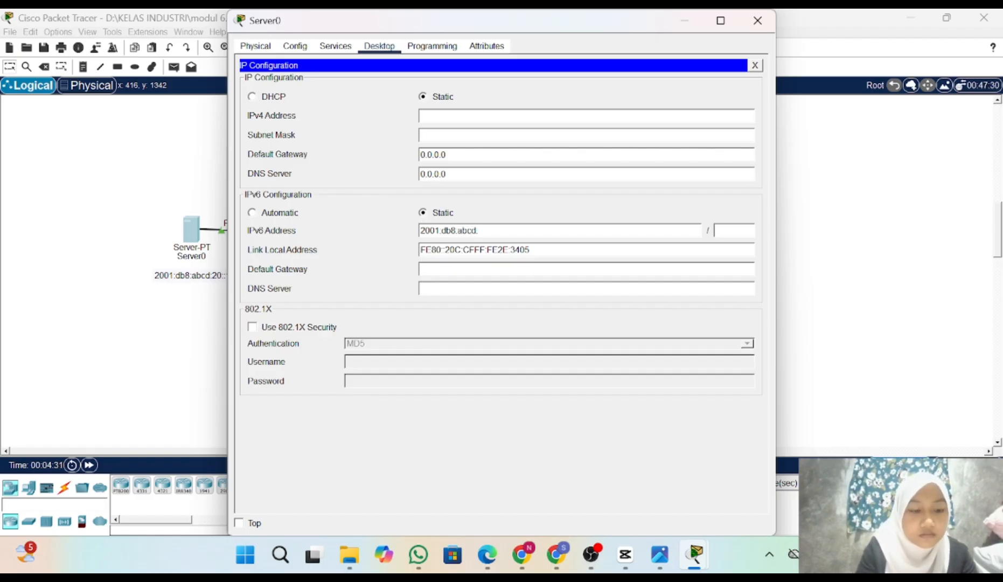
type("20:")
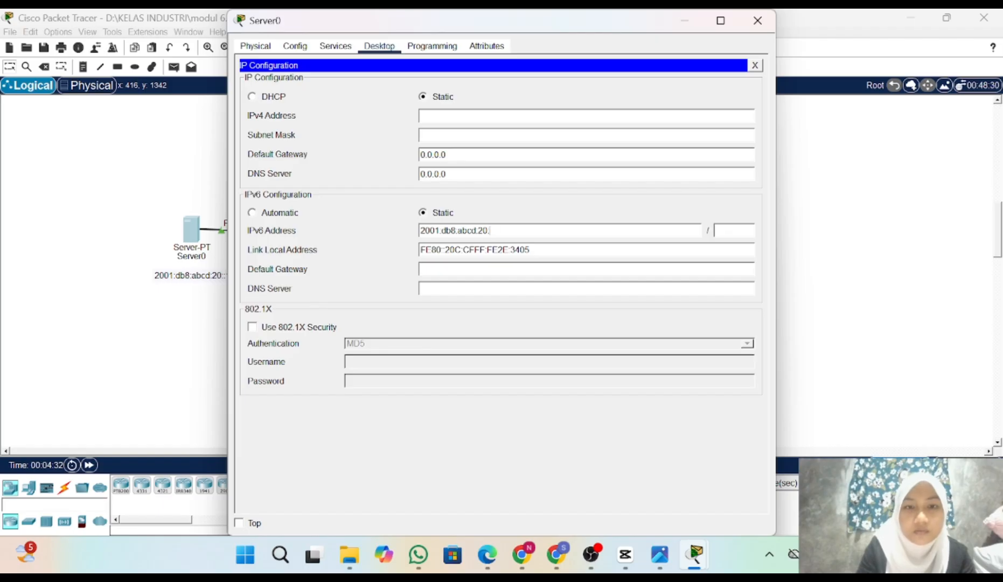
type(":1")
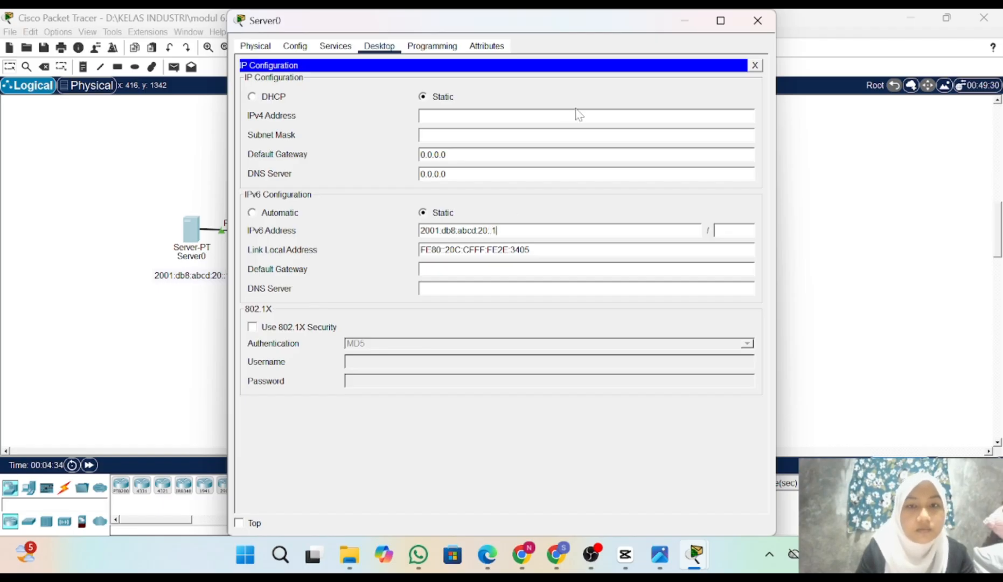
left_click_drag(554, 22, 639, 27)
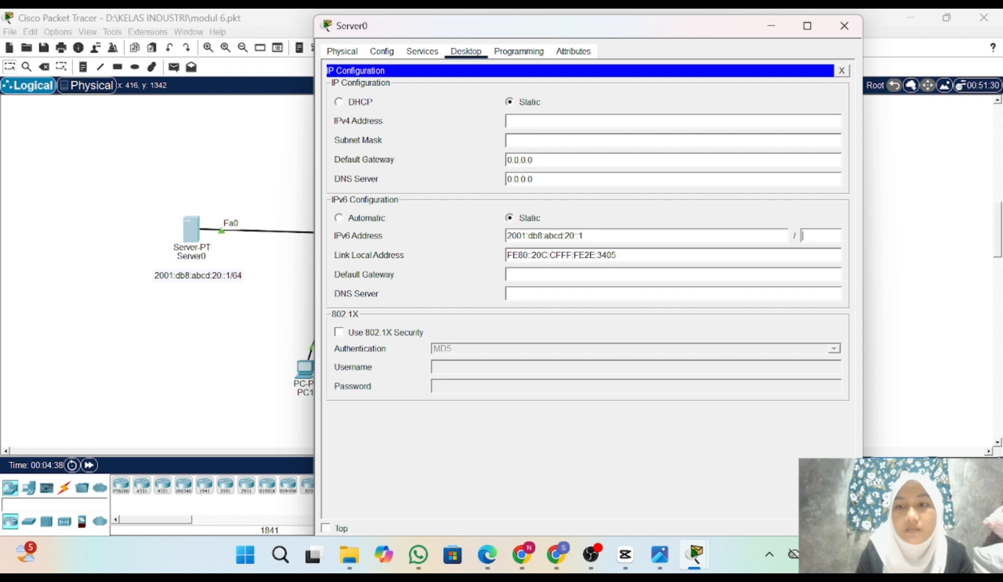
type("64")
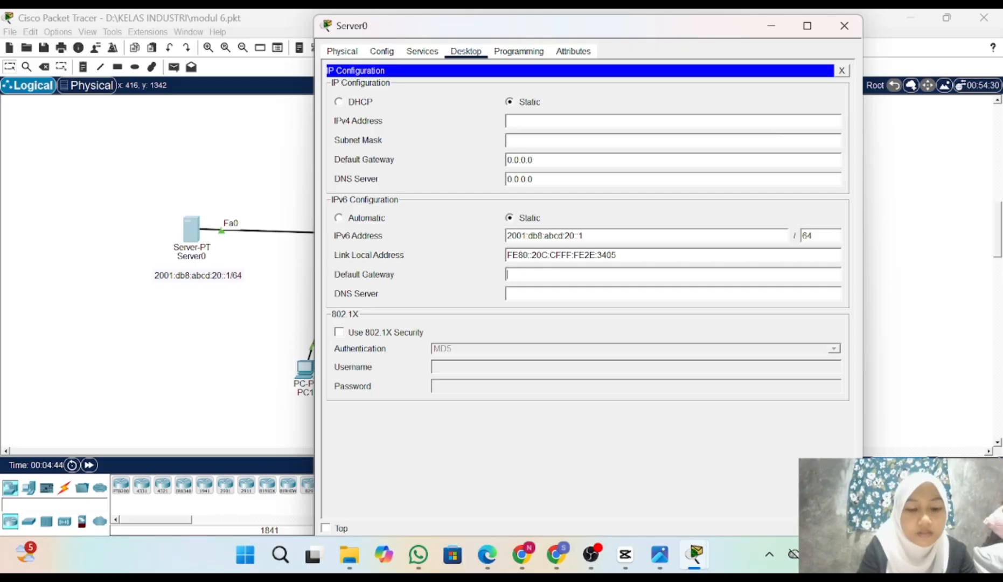
Set Server0's IPv6 default gateway to fe80::1 and its DNS server to 2001:db8:abcd:20::1, closing the server's window.
type("fe80:")
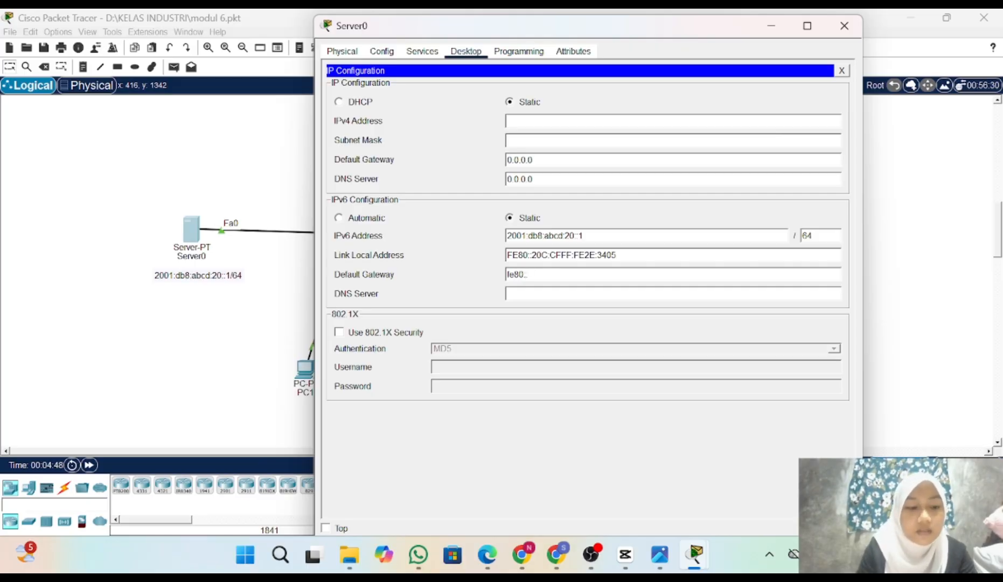
type(":1")
left_click(518, 294)
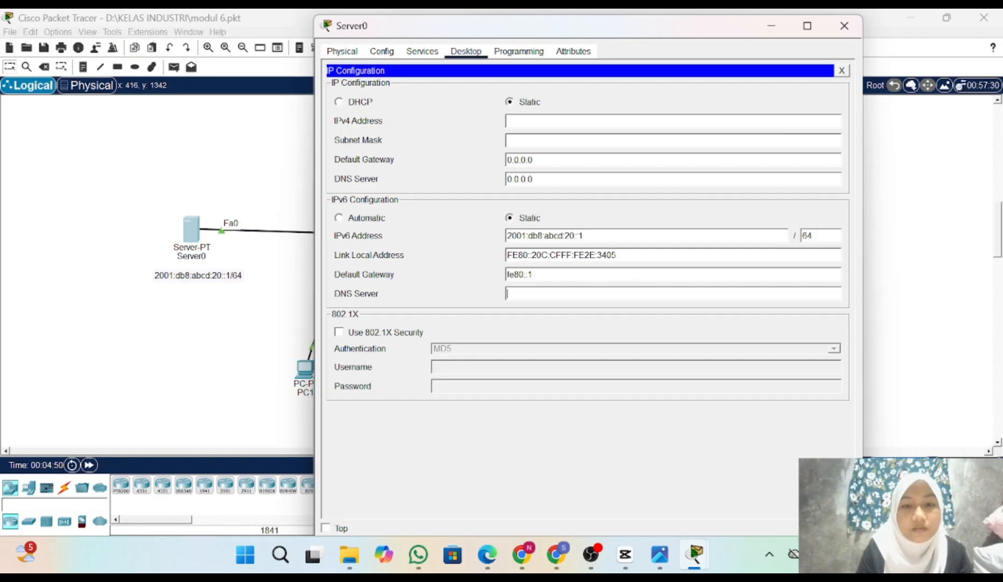
left_click_drag(584, 236, 508, 248)
key("ctrl+c")
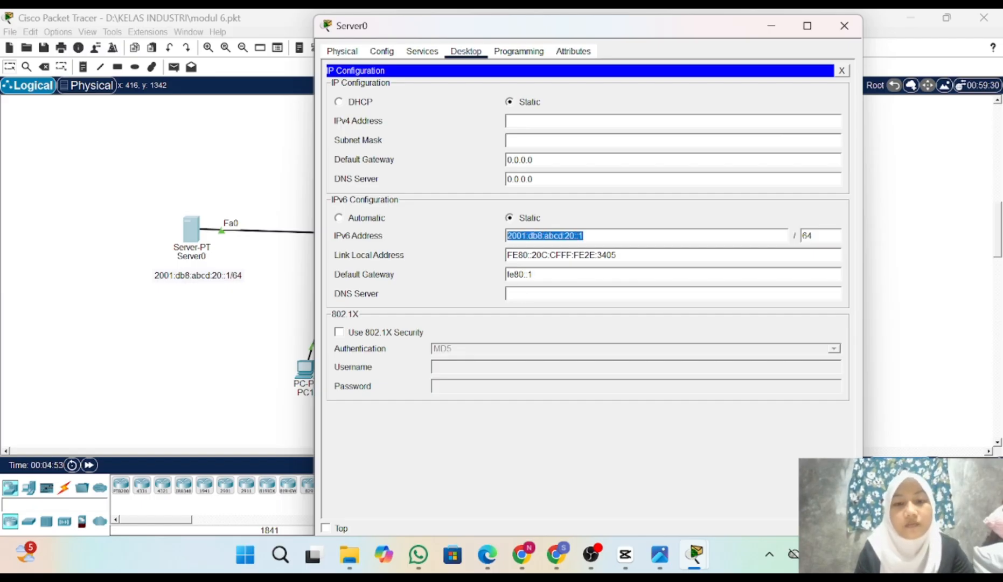
left_click(518, 294)
key("ctrl+v")
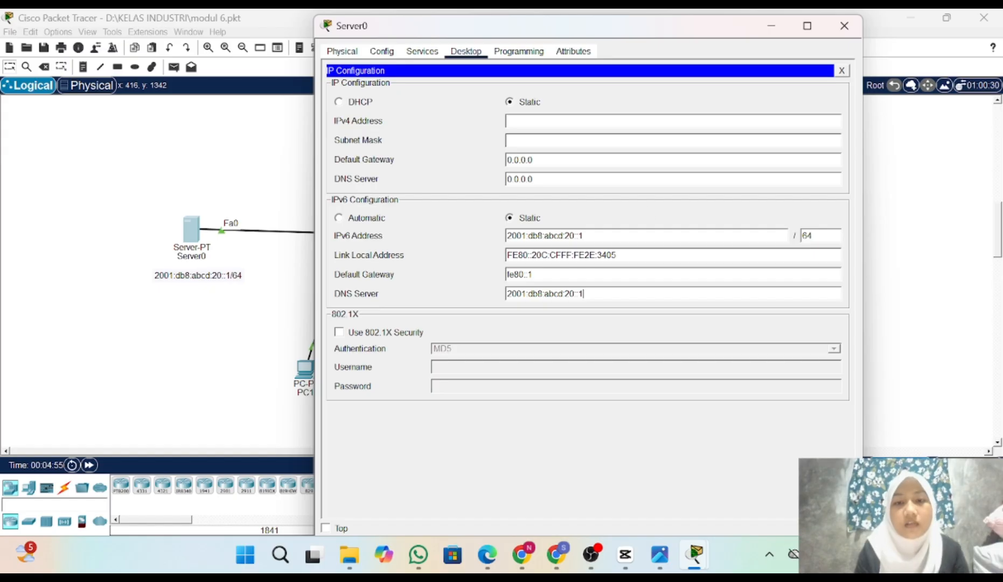
left_click(844, 22)
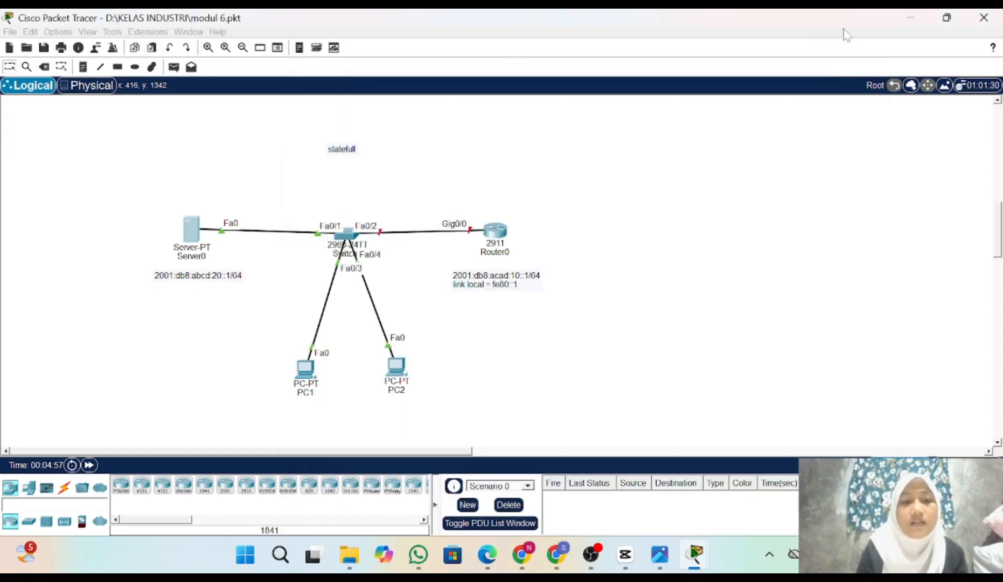
Open Router0's command line and enter global configuration mode with en and conf t.
left_click(501, 232)
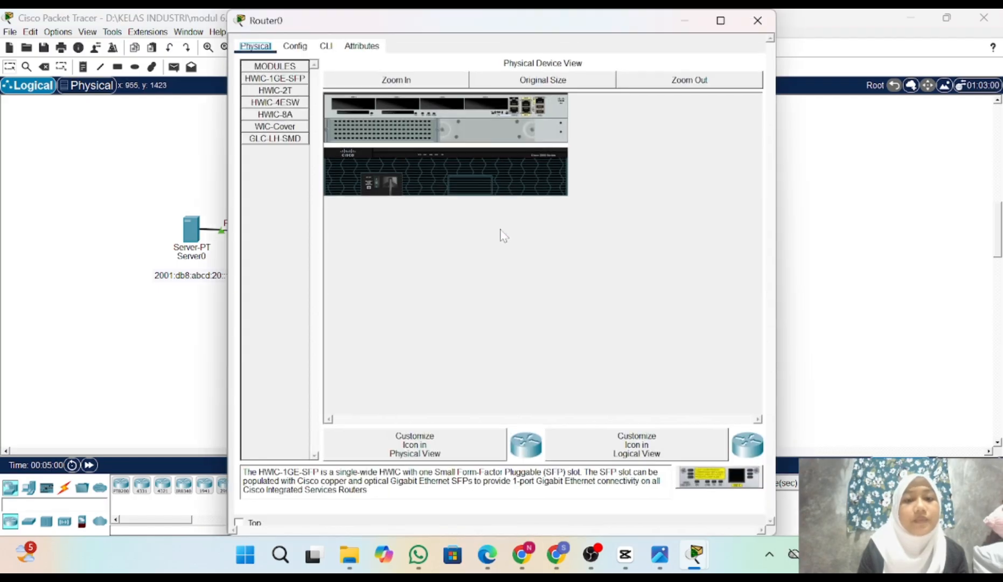
left_click(326, 47)
key("Return")
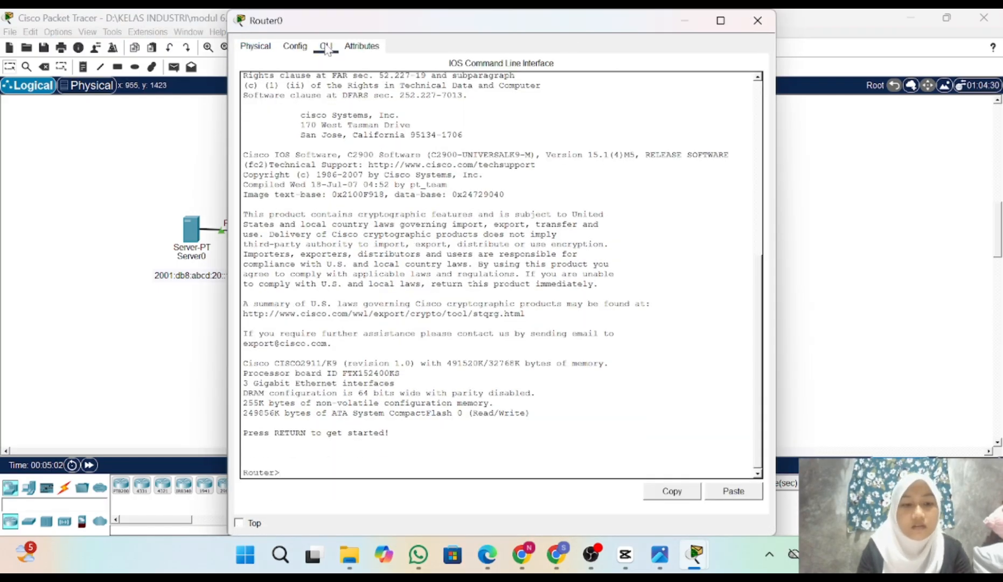
type("en")
key("Return")
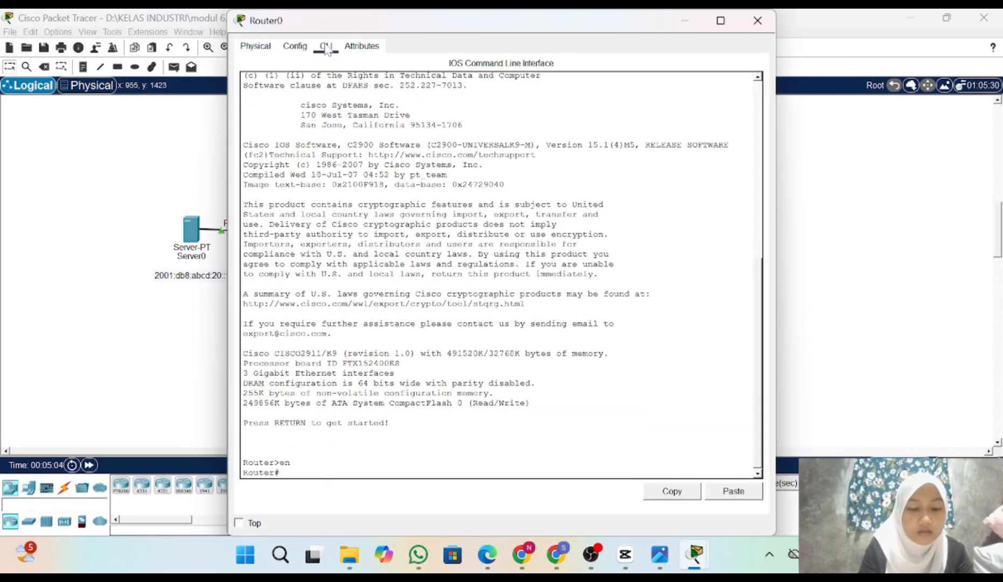
type("conf t")
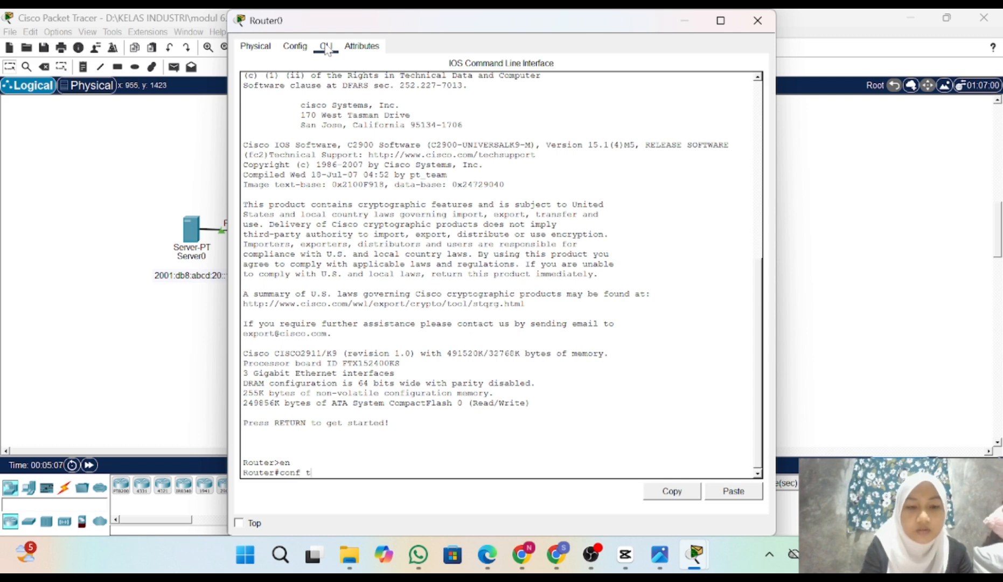
key("Return")
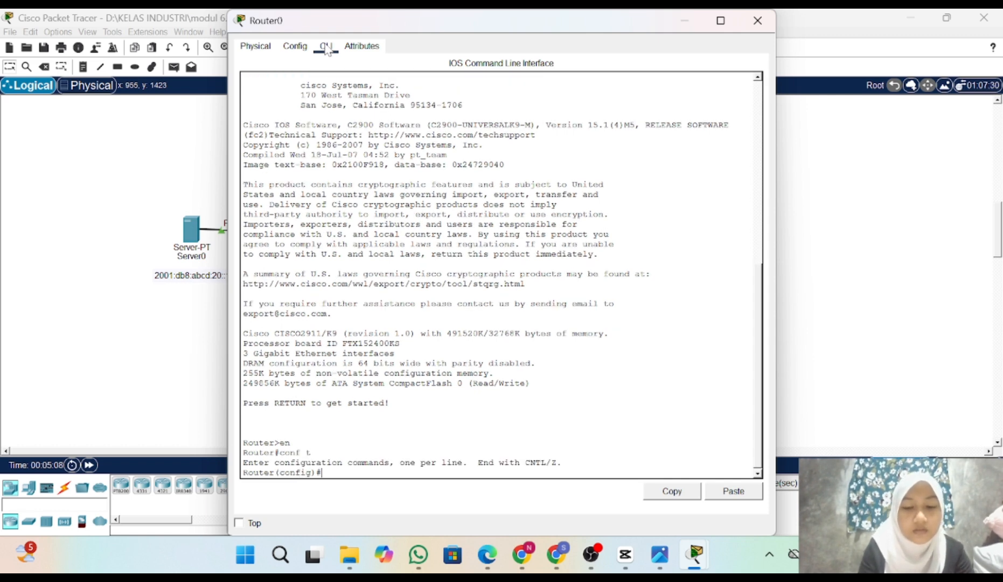
Bring up Router0's gig0/0 interface with no shu and exit back to global configuration mode.
type("int gig0")
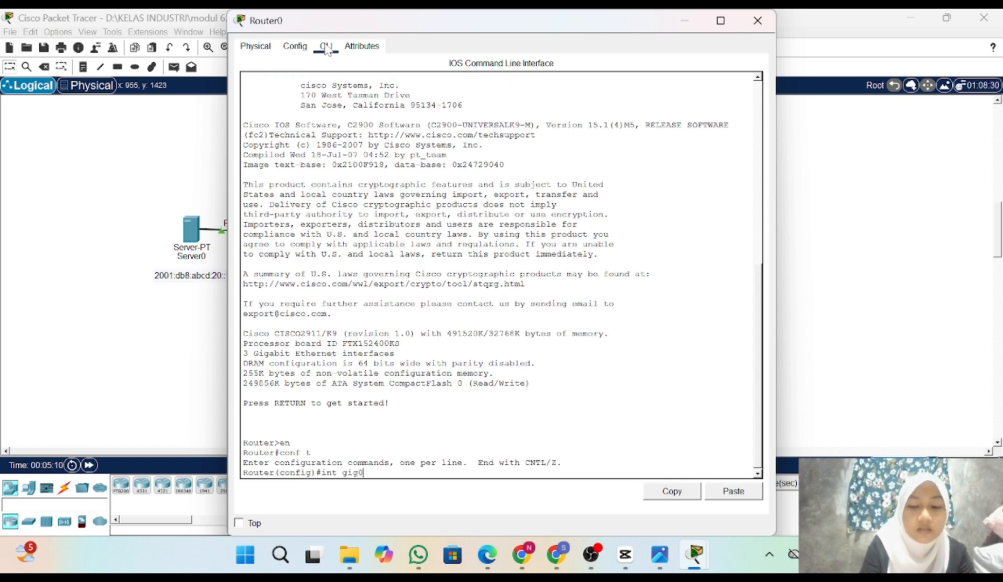
type("/0")
key("Return")
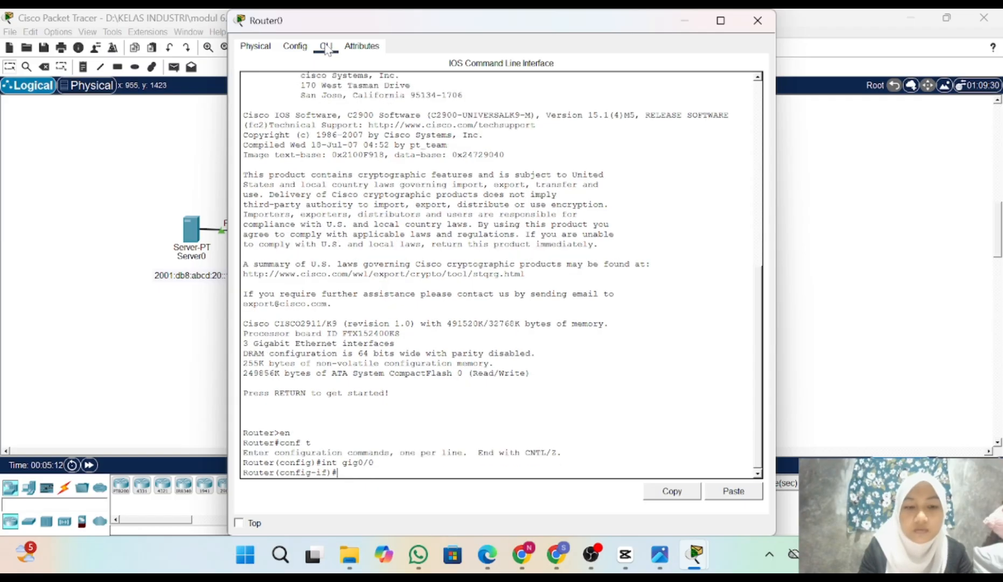
type("no shu")
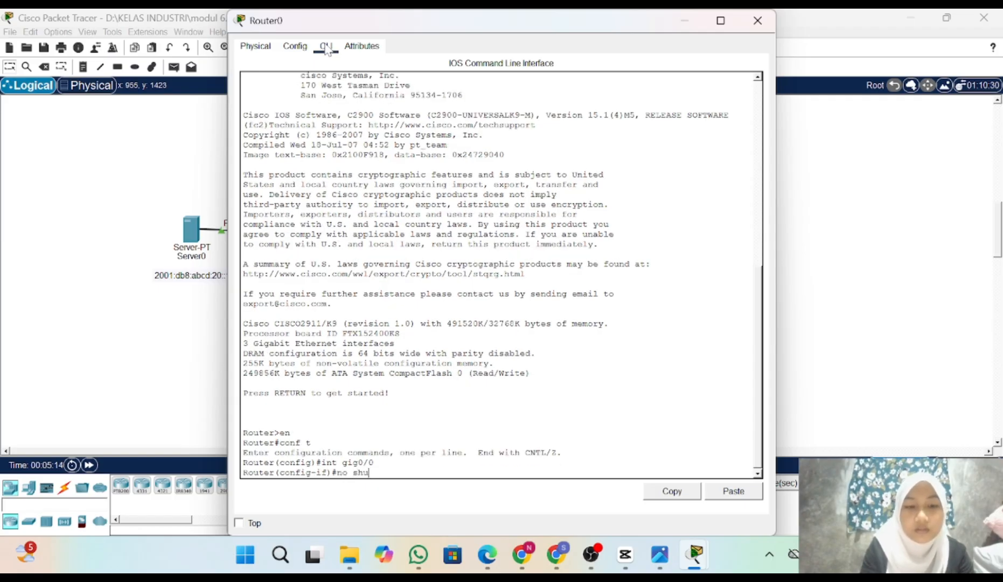
key("Return")
type("ex")
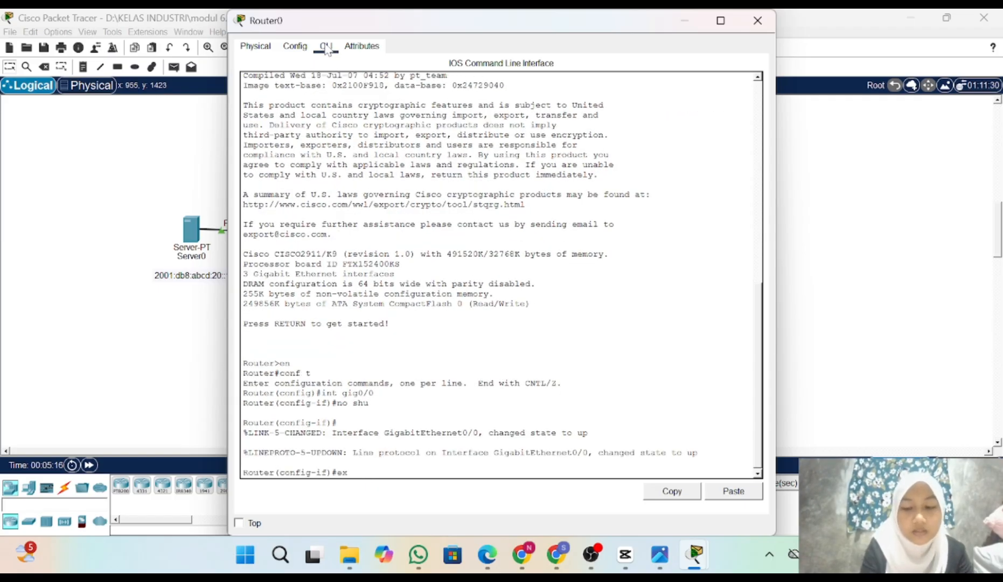
key("Return")
Enable IPv6 routing on Router0 with the ipv6 unicast-routing command.
type("in")
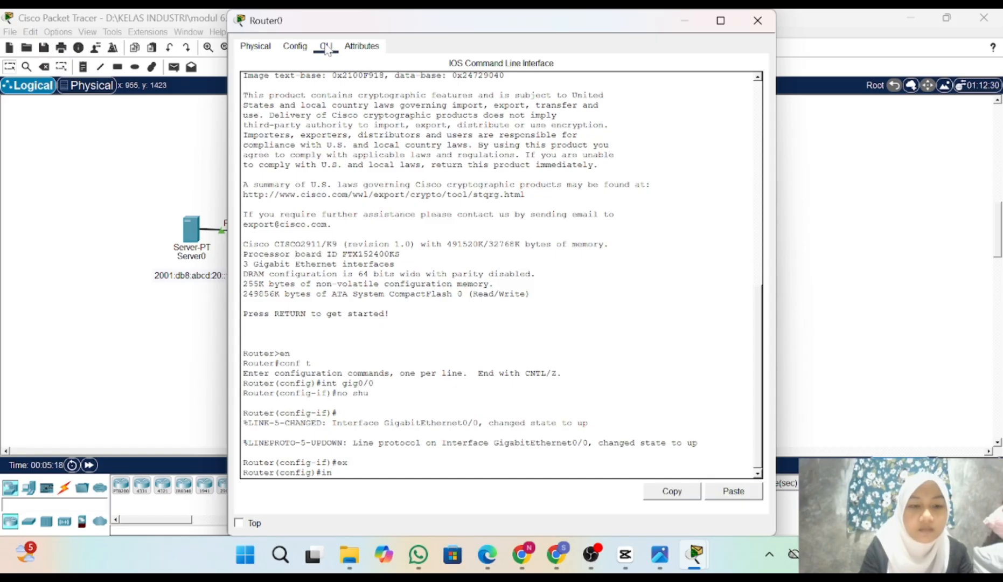
key("BackSpace")
type("i")
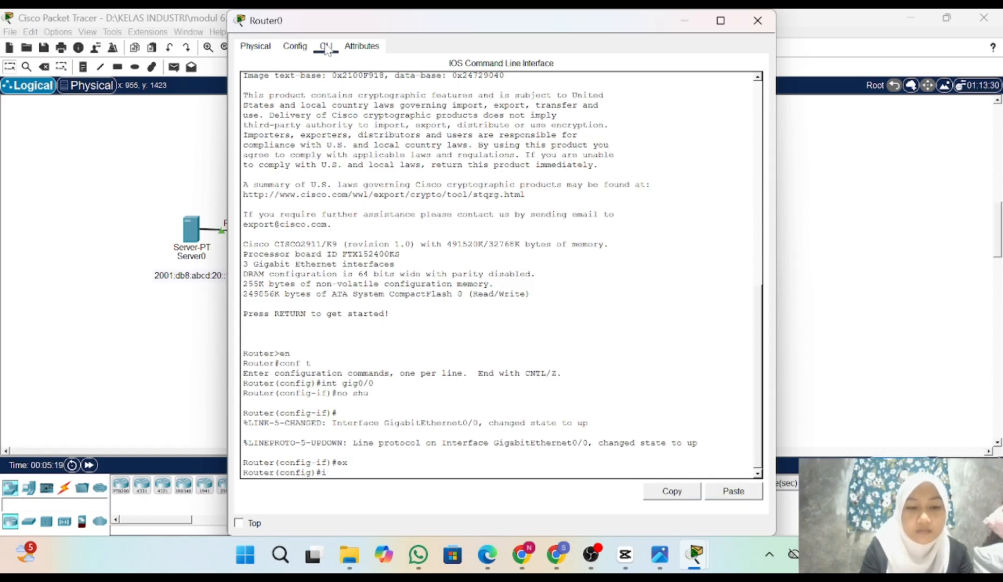
type("pv")
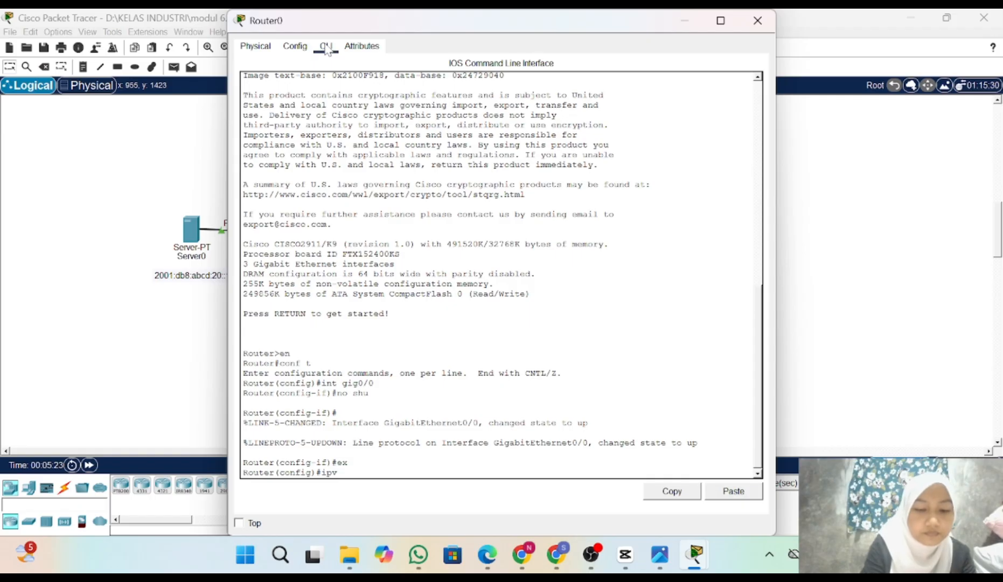
type("6")
type(" u")
key("Tab")
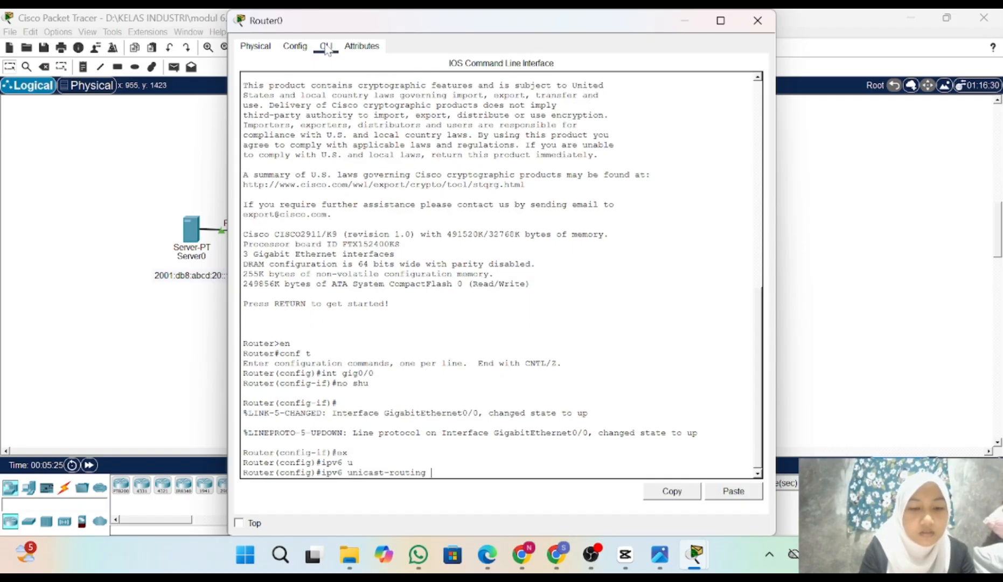
key("Return")
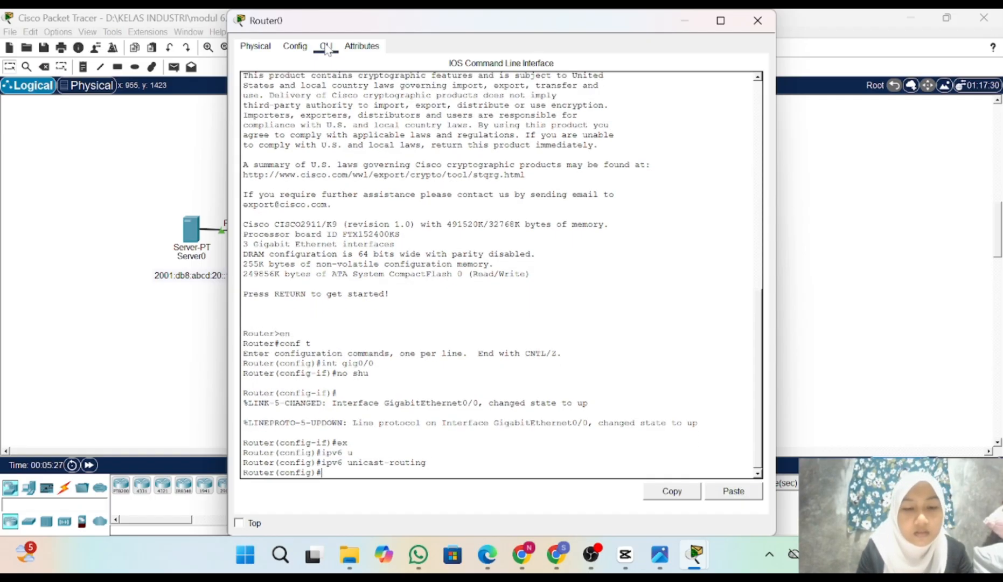
Create an IPv6 DHCP pool named STATEFULL on Router0 with the ipv6 dhcp pool command.
type("ip")
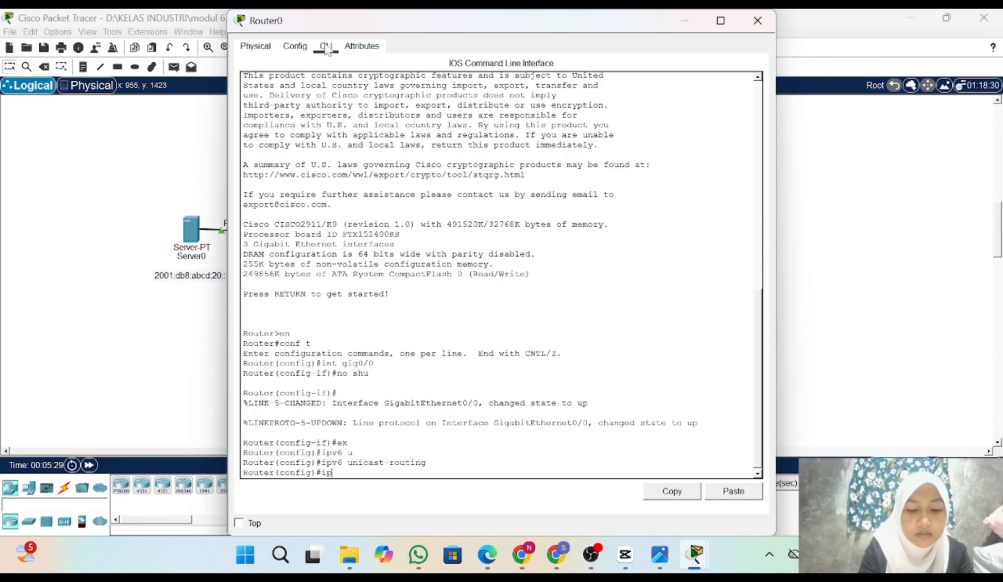
type("v")
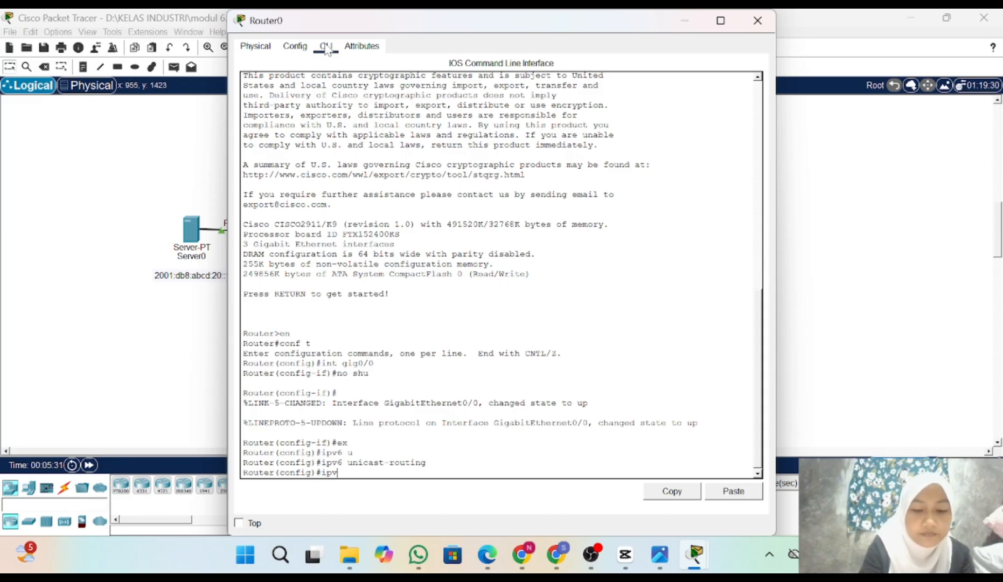
type("6")
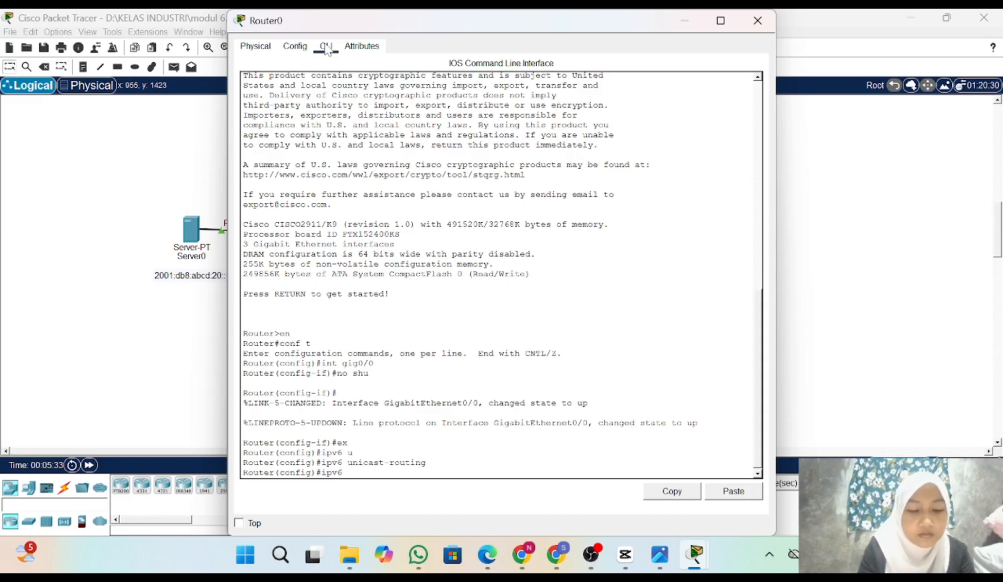
type(" dhcp p")
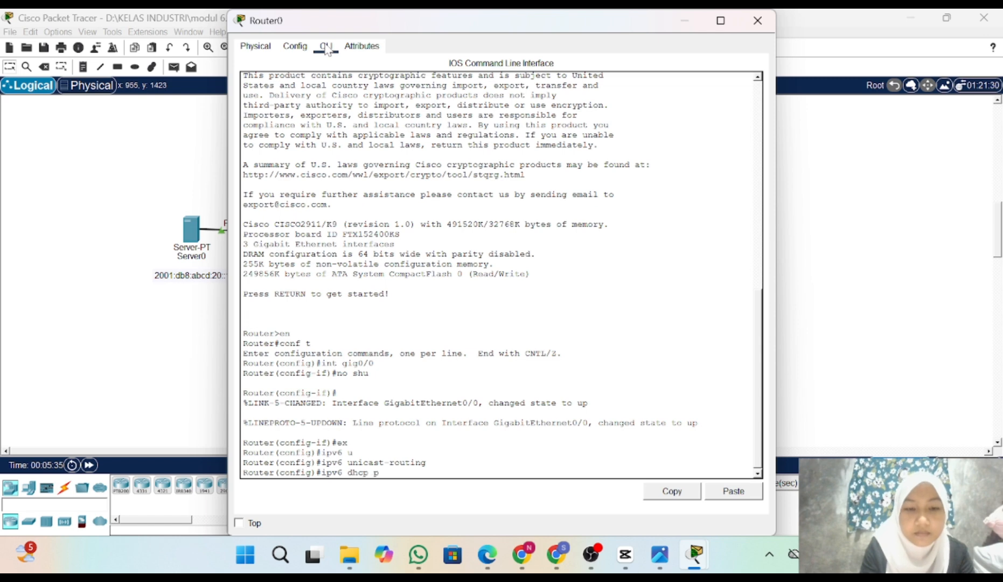
type("ool S")
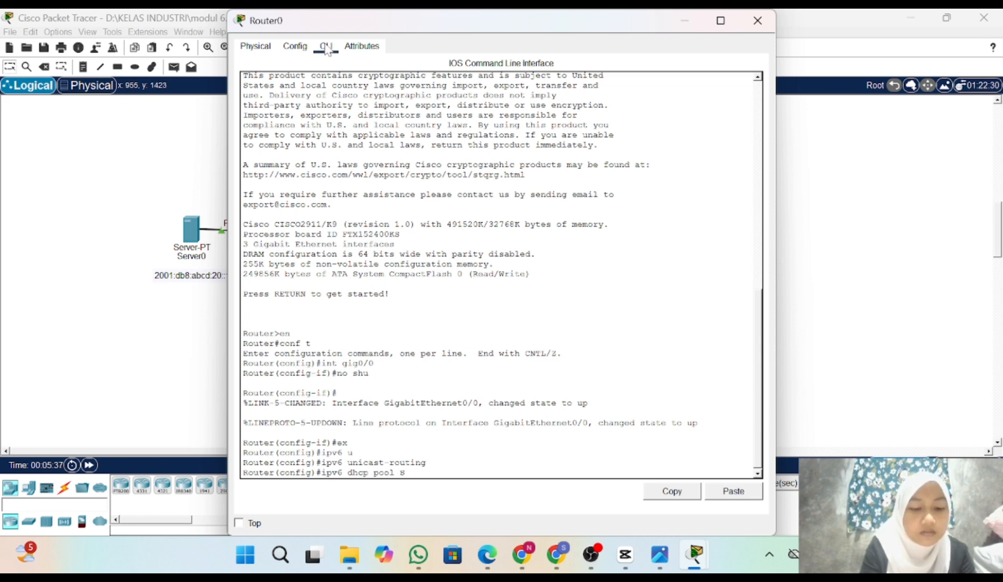
type("TATEFULL")
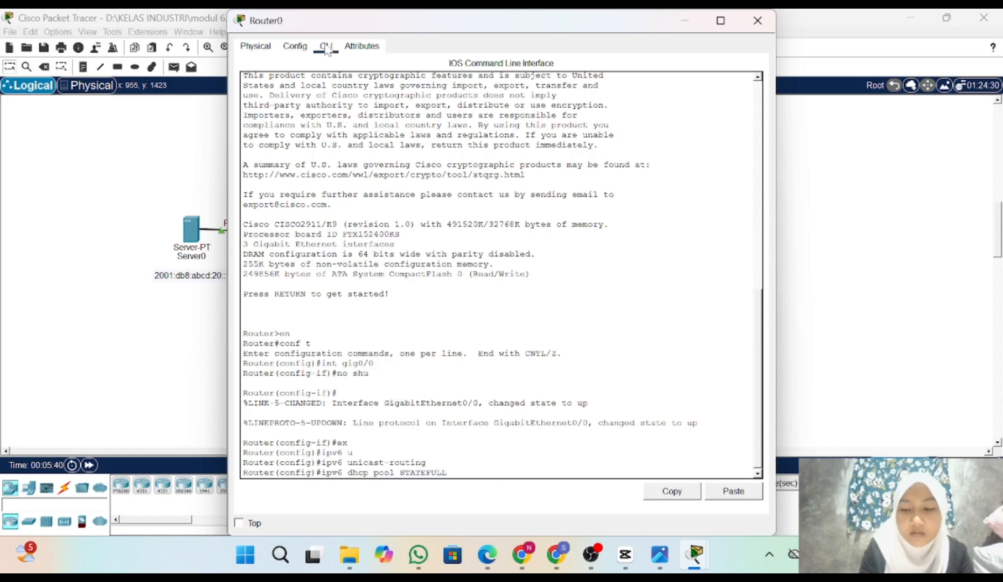
key("Return")
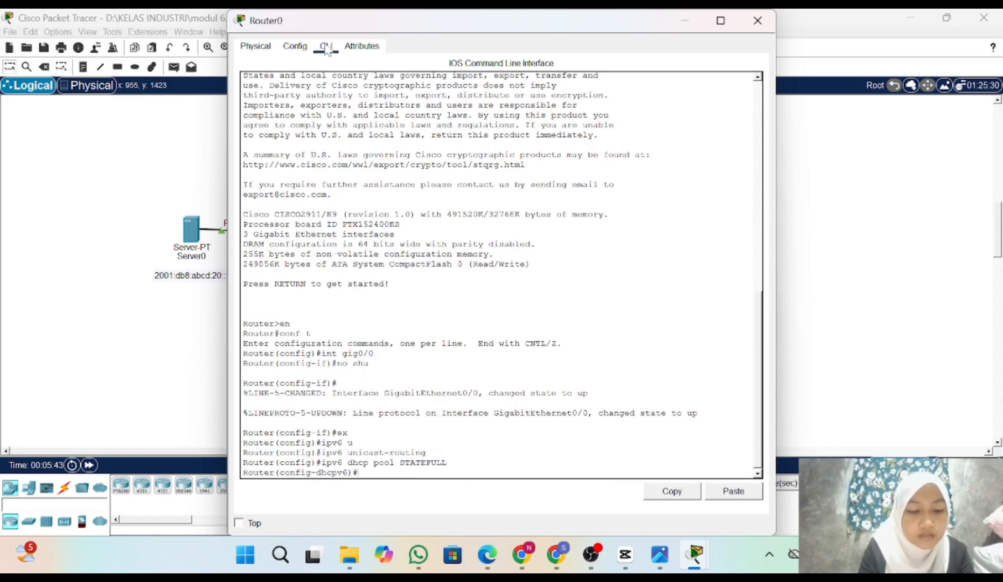
Set the STATEFULL pool's address prefix to 2001:db8:acad:10::/64.
type("add")
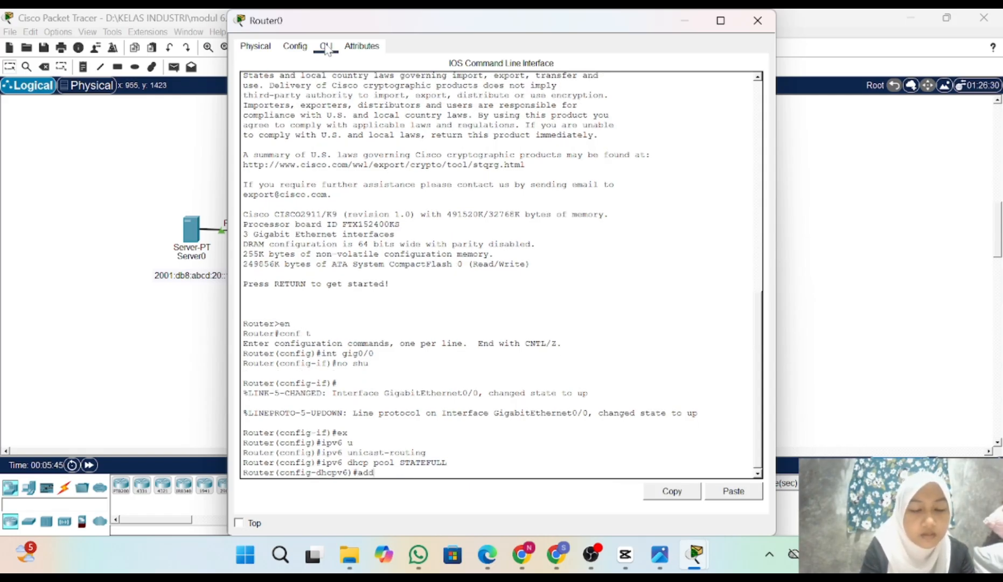
type(" pr")
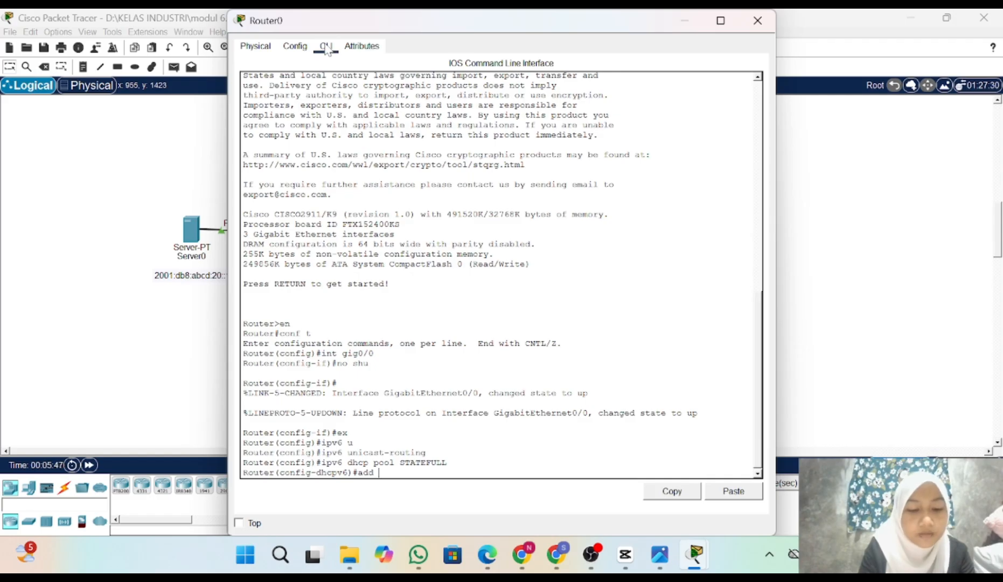
key("Tab")
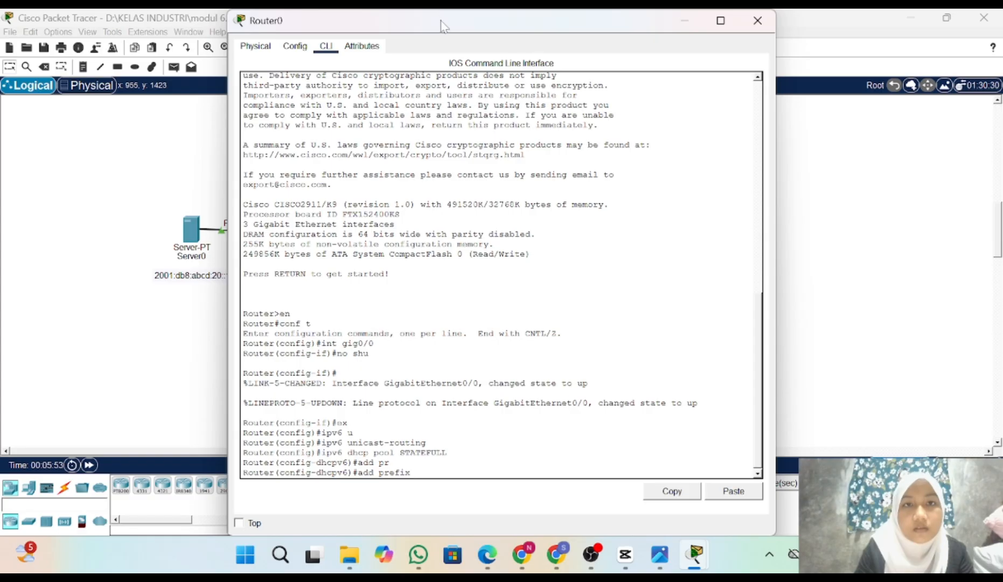
left_click_drag(442, 22, 659, 34)
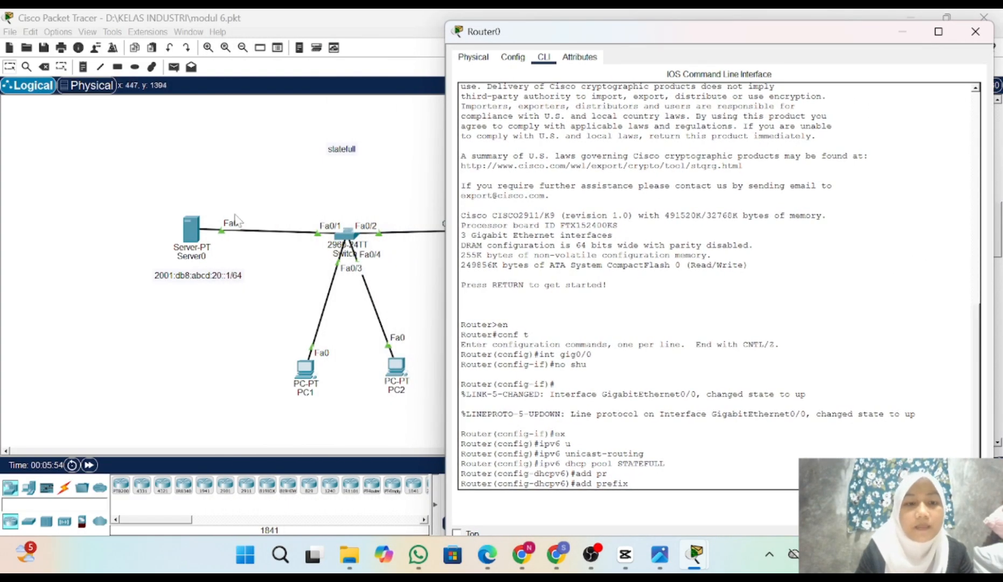
scroll(242, 215, "right", 5)
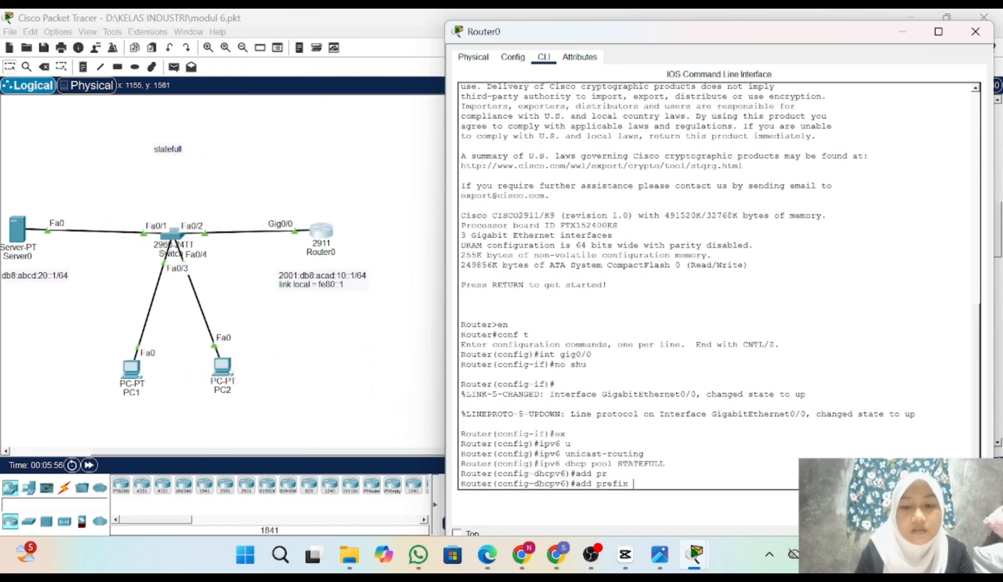
type("2001")
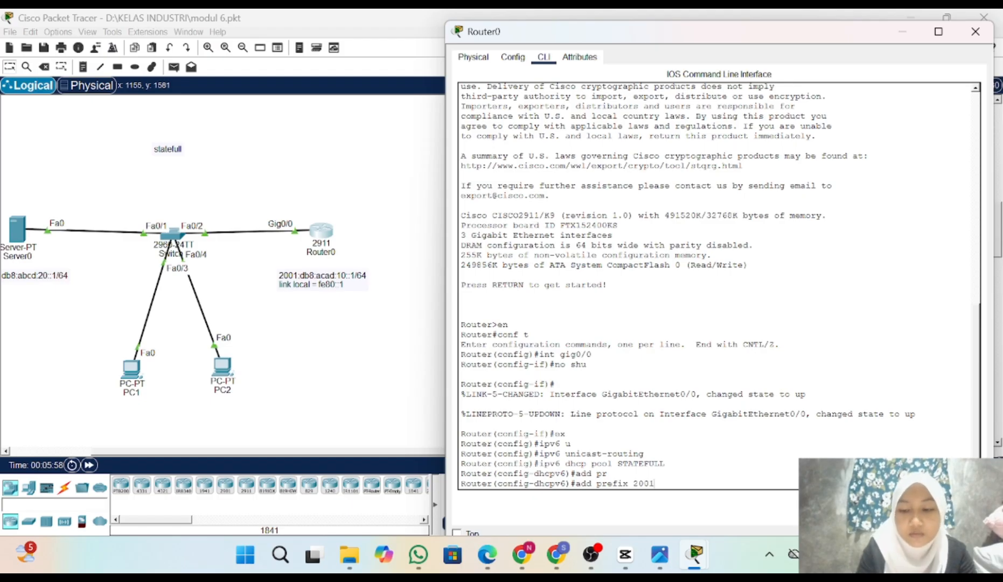
type(":")
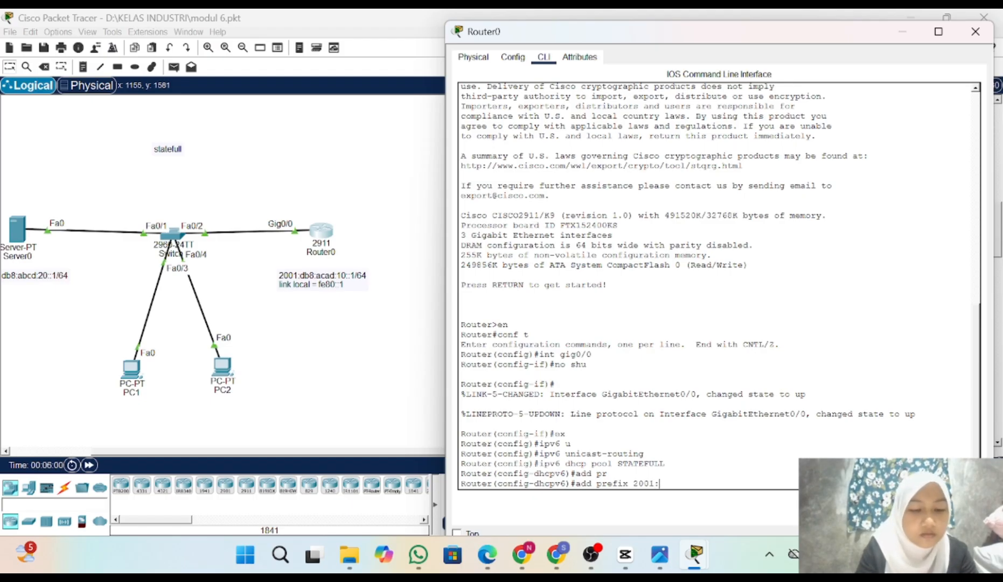
type("db8")
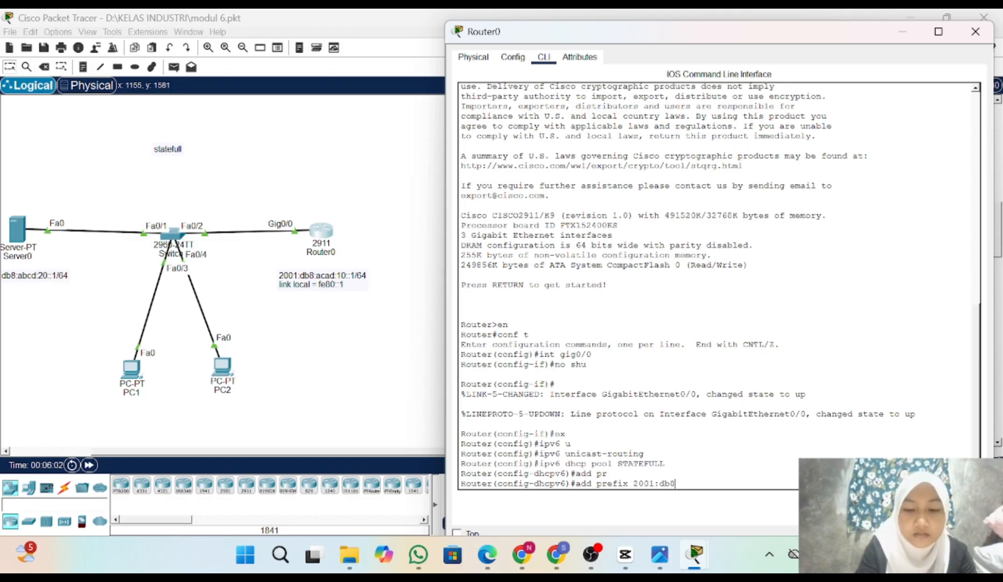
type(":")
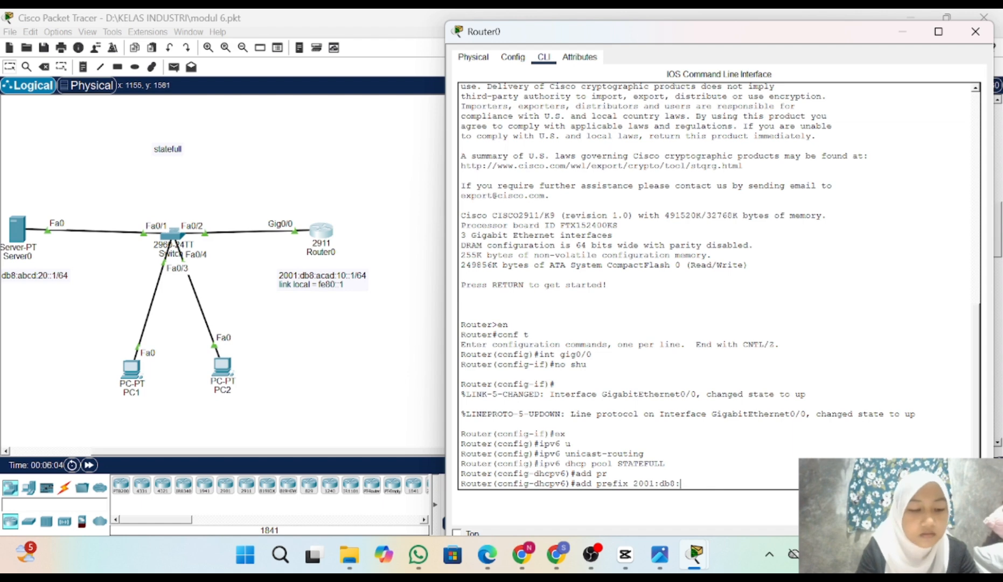
type("acad")
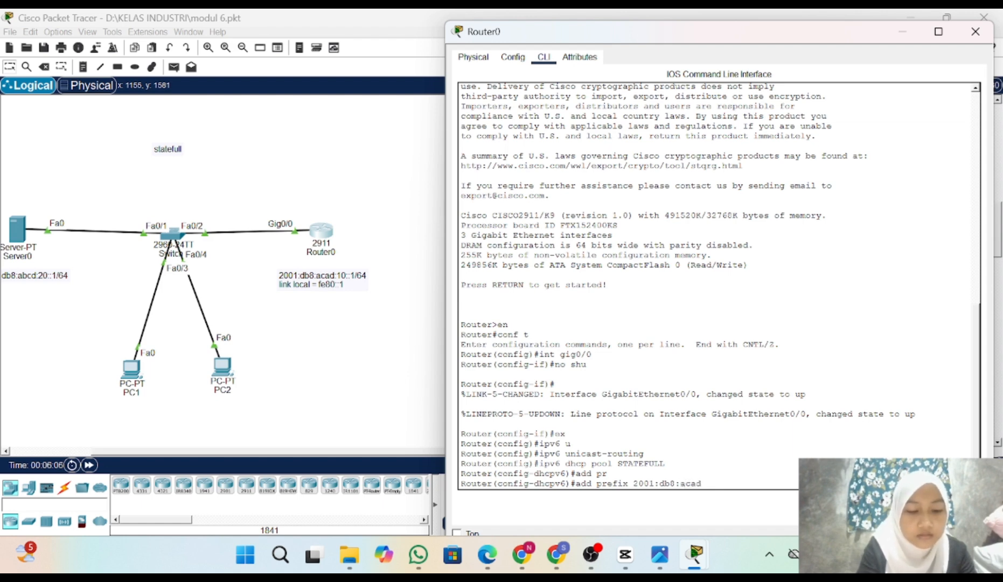
type(":")
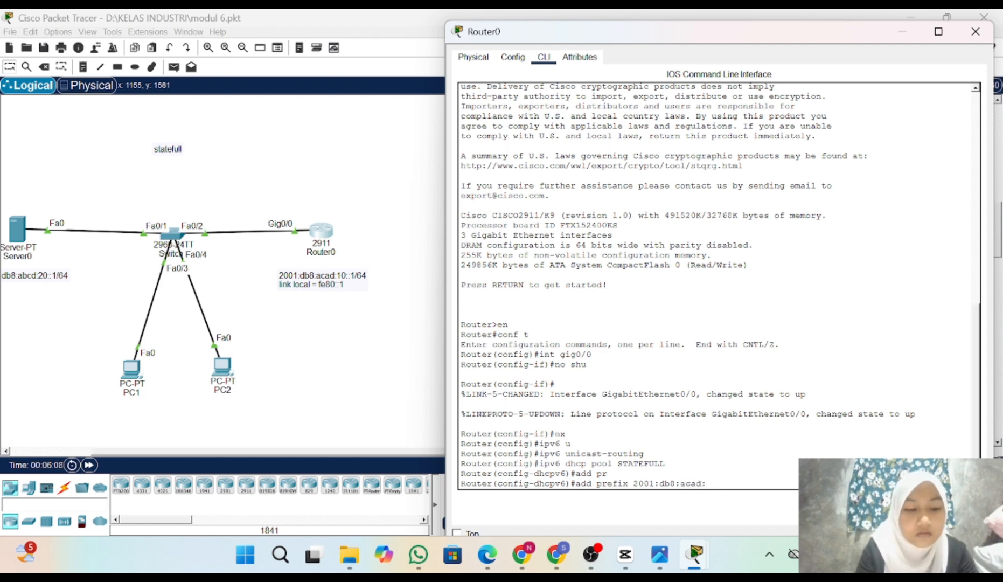
type("10::")
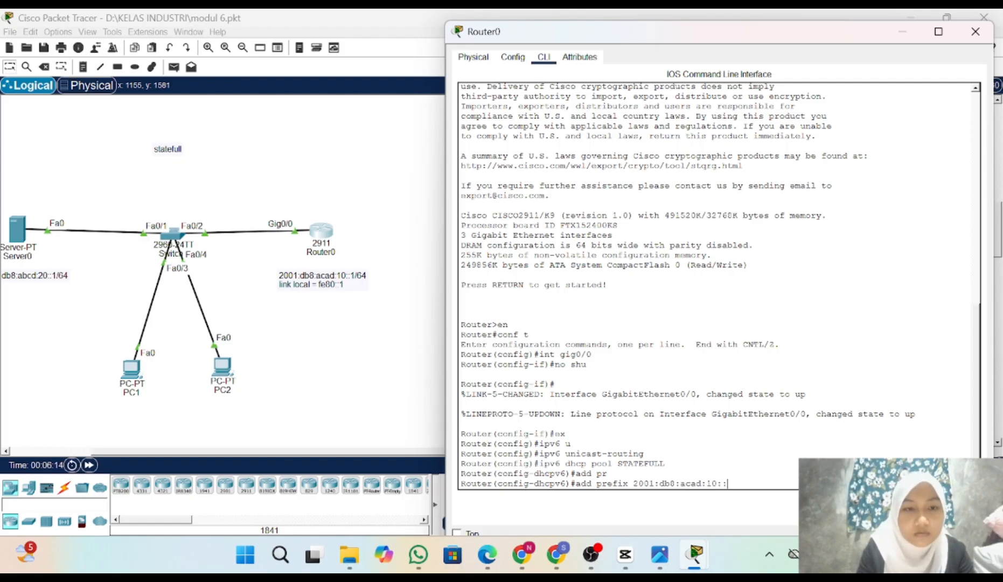
type("/")
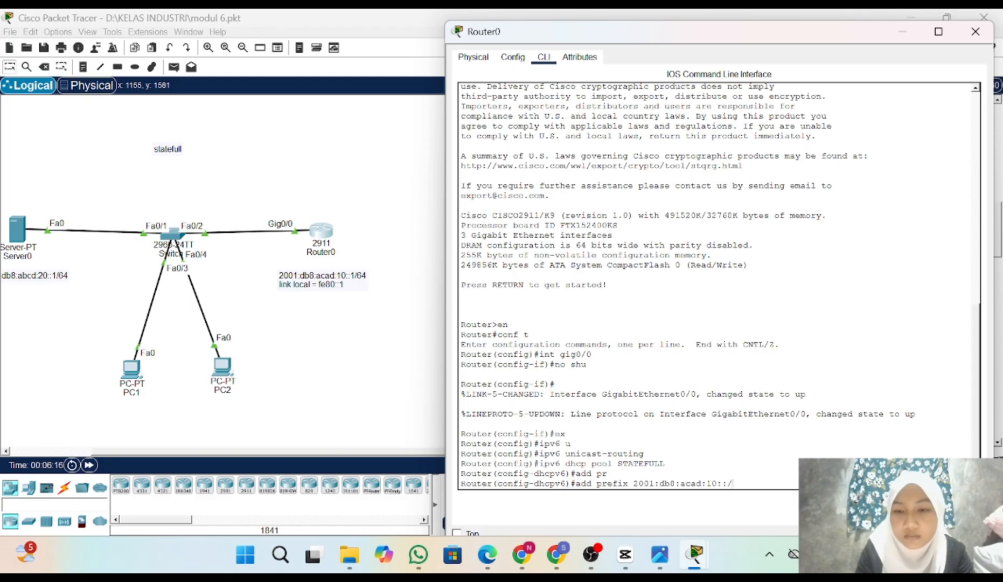
type("64")
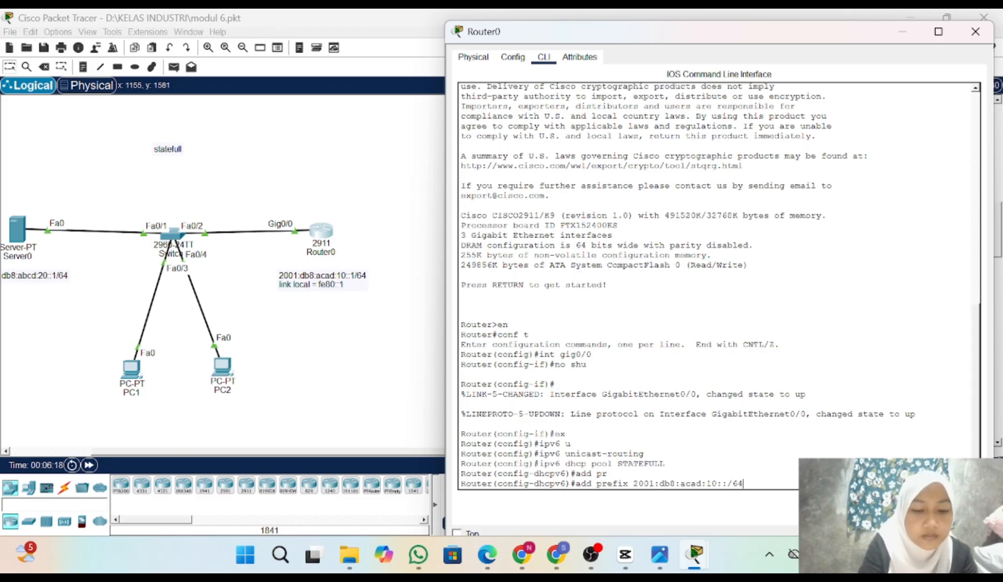
key("Return")
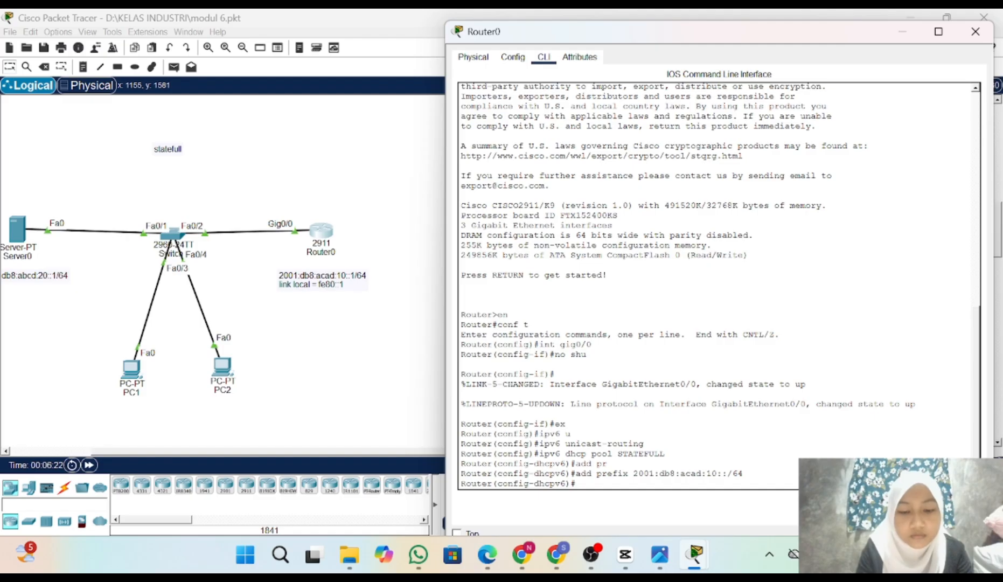
Set the STATEFULL pool's DNS server to 2001:db8:abcd:20::1 with the dns-server command.
type("dn")
key("Tab")
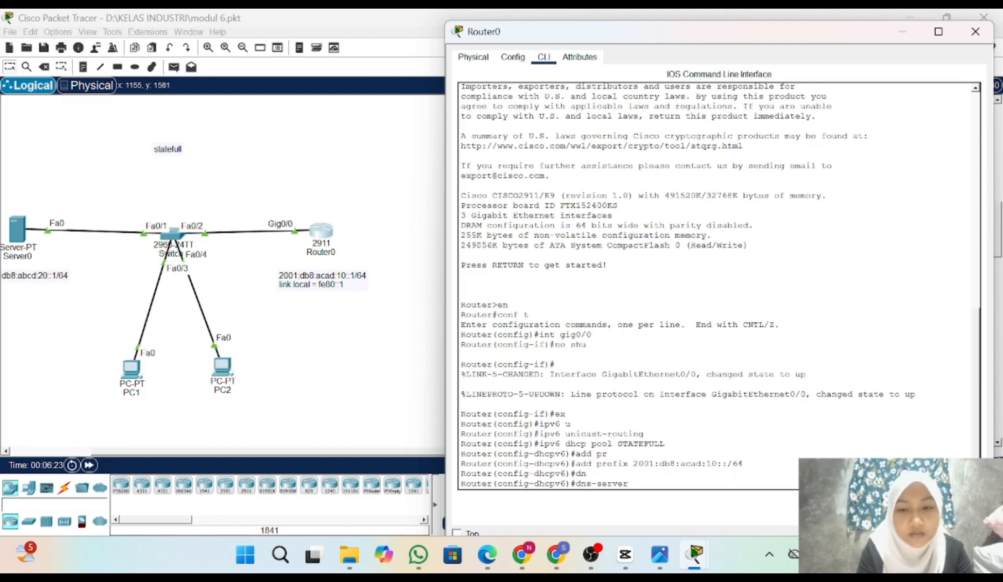
type("2001:")
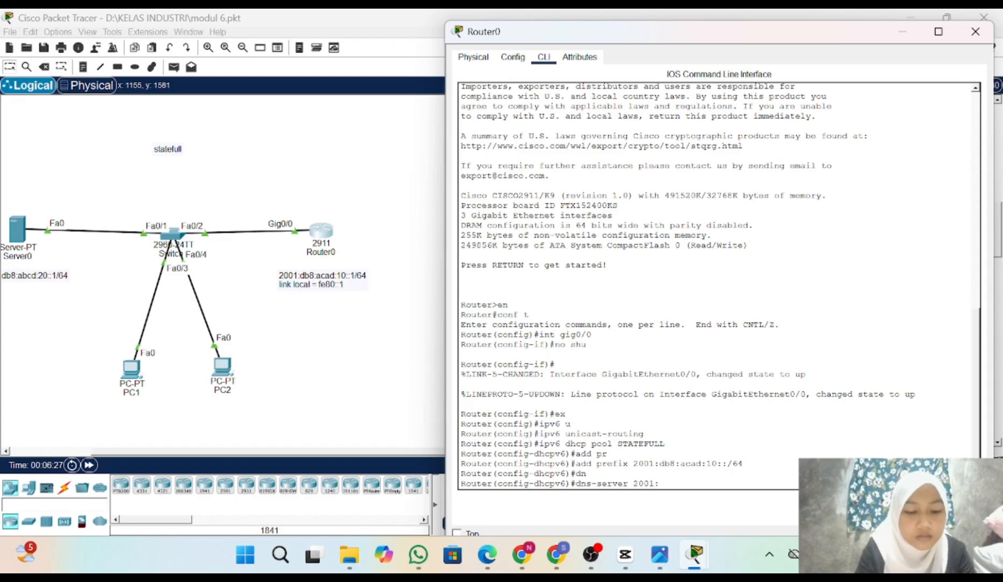
type("db")
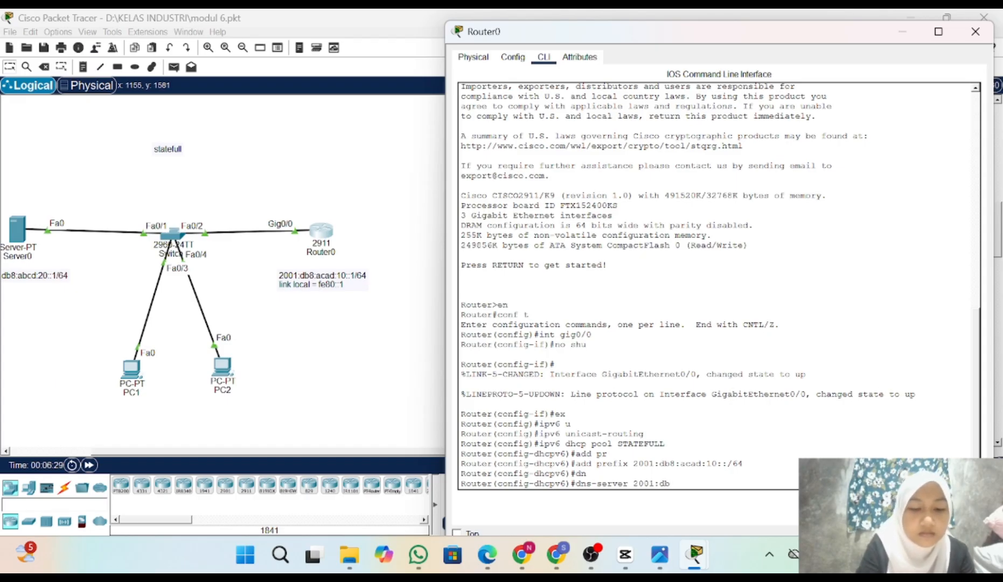
type("8:")
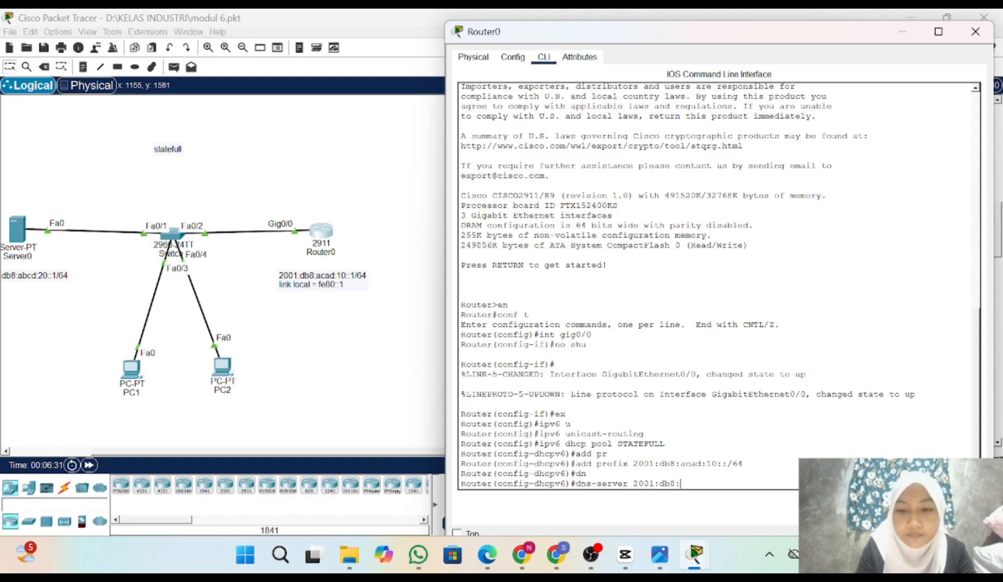
type("ab")
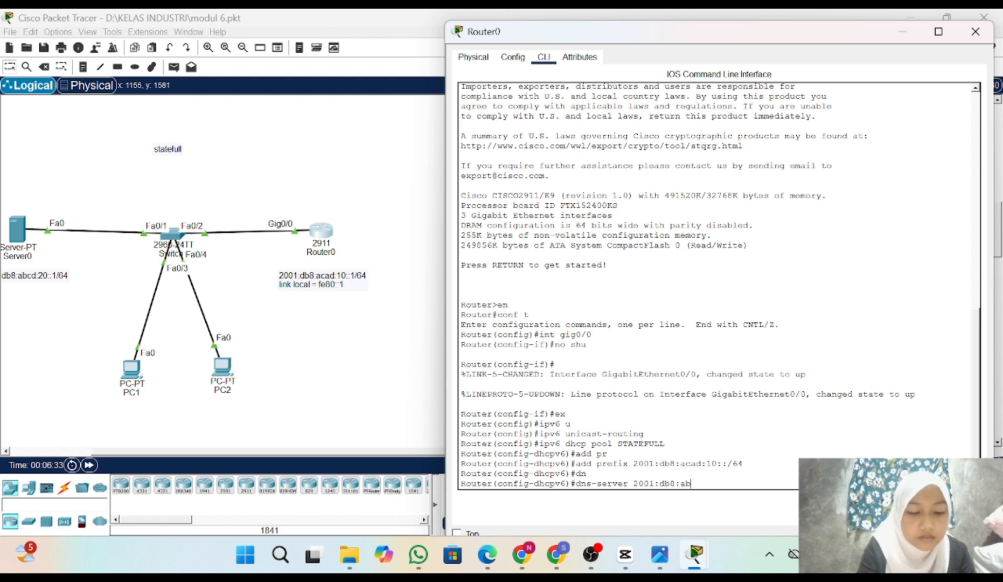
type("cd")
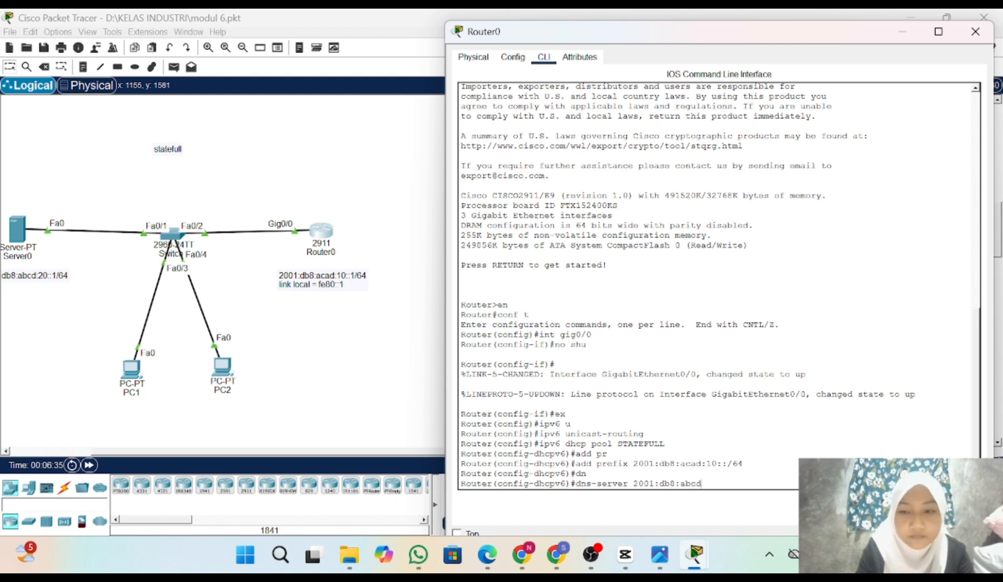
type(":20")
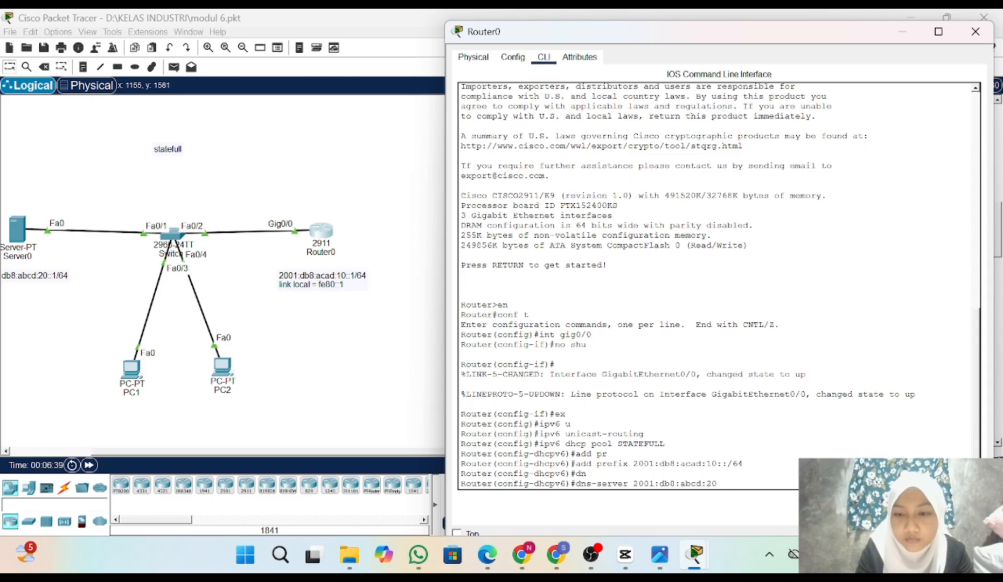
type("::1")
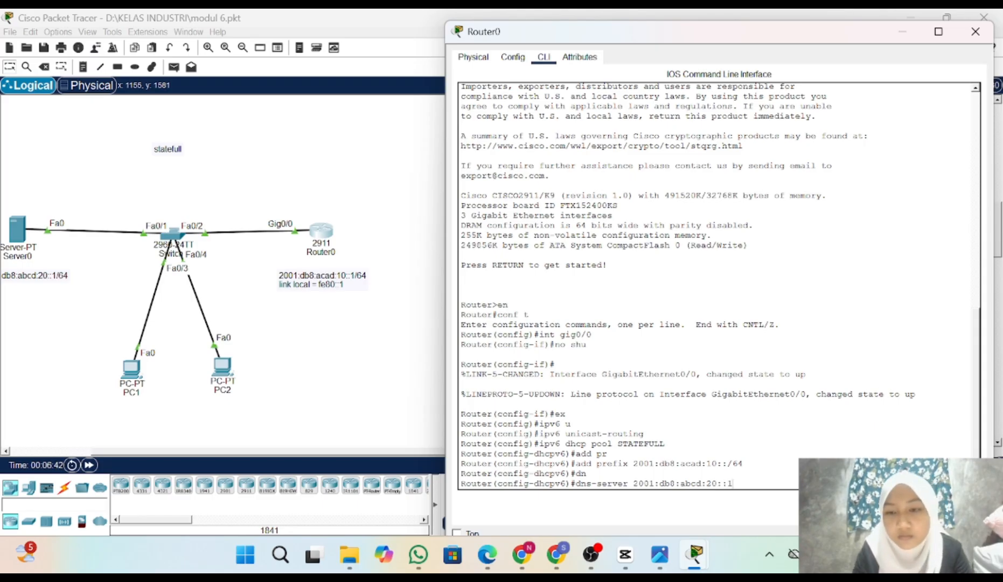
key("Return")
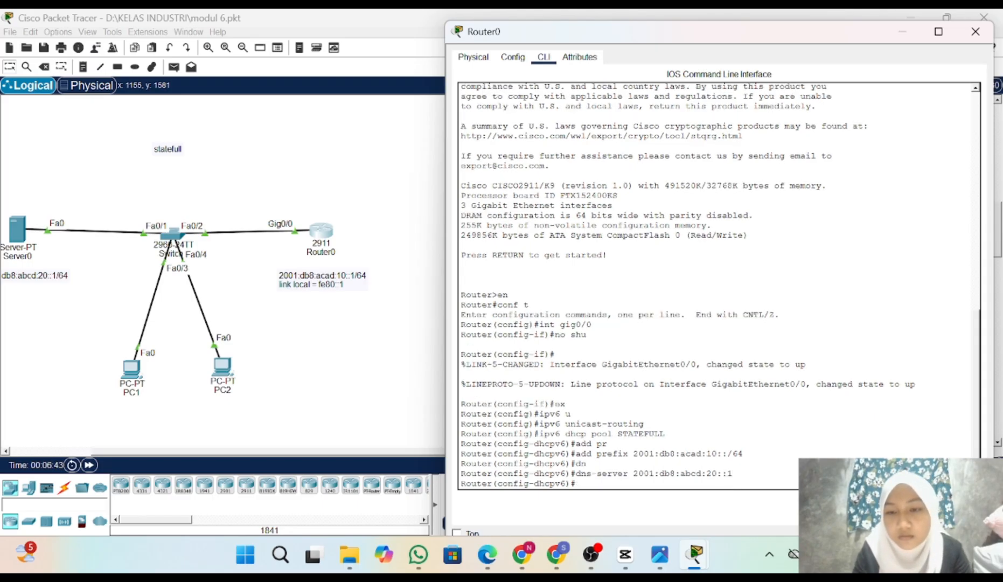
Set the STATEFULL pool's domain name to sekolahan.id and leave the pool configuration.
type("e")
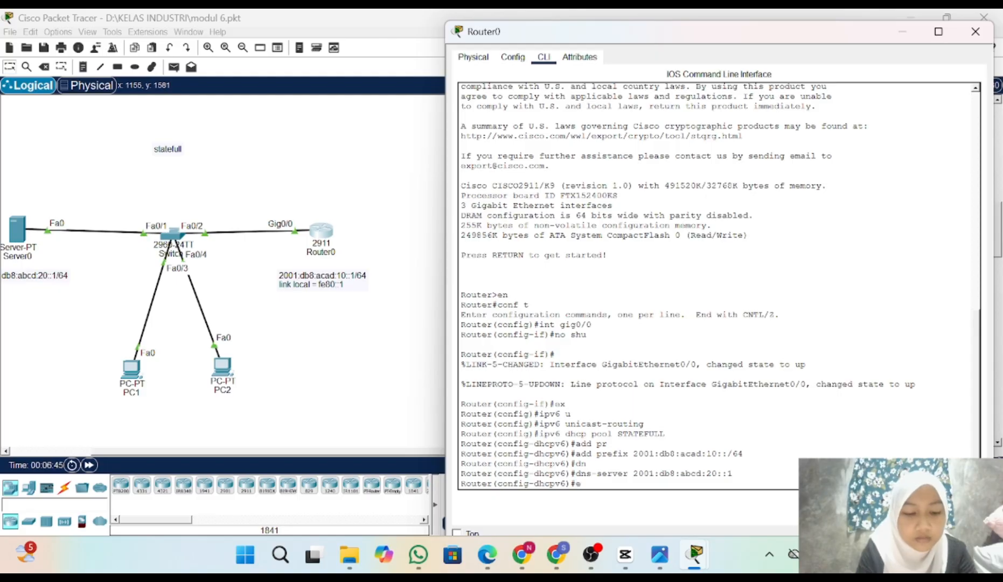
key("BackSpace")
type("d")
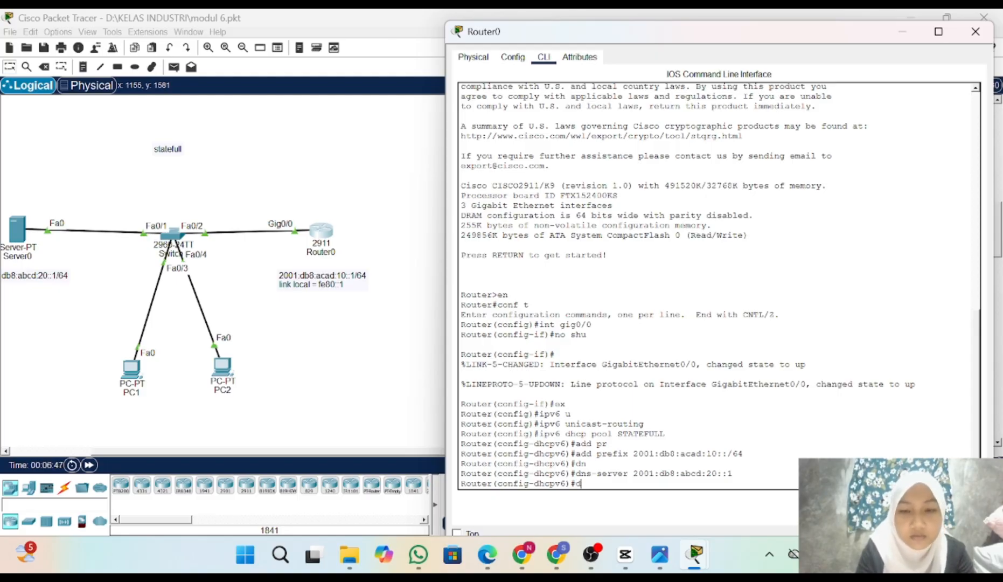
type("o")
key("Tab")
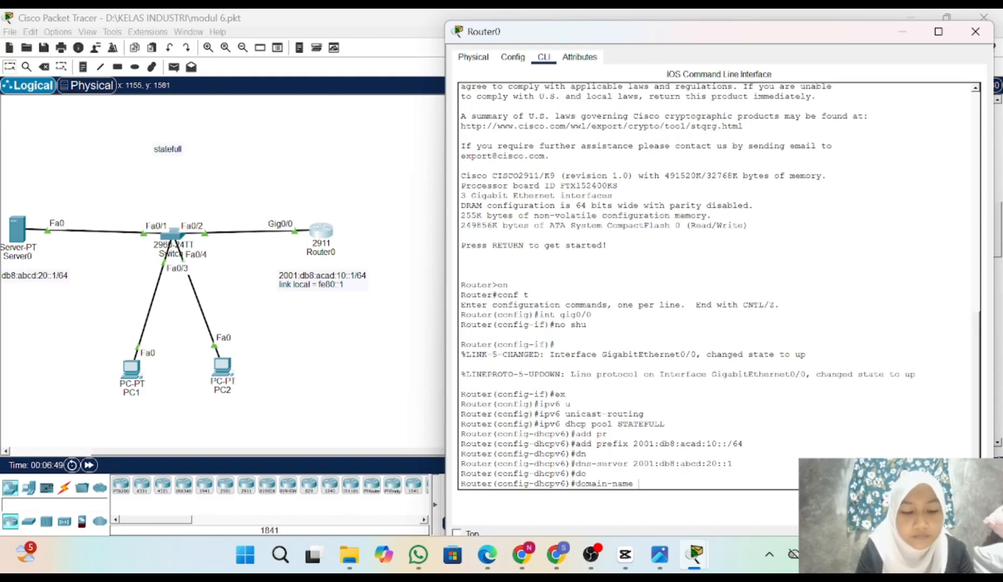
type("sekolahan")
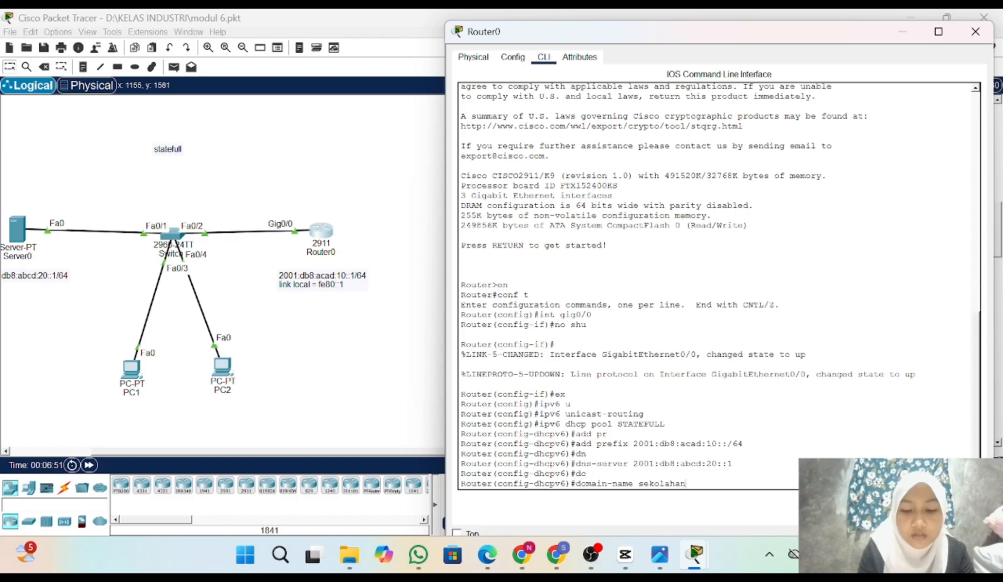
type(".id")
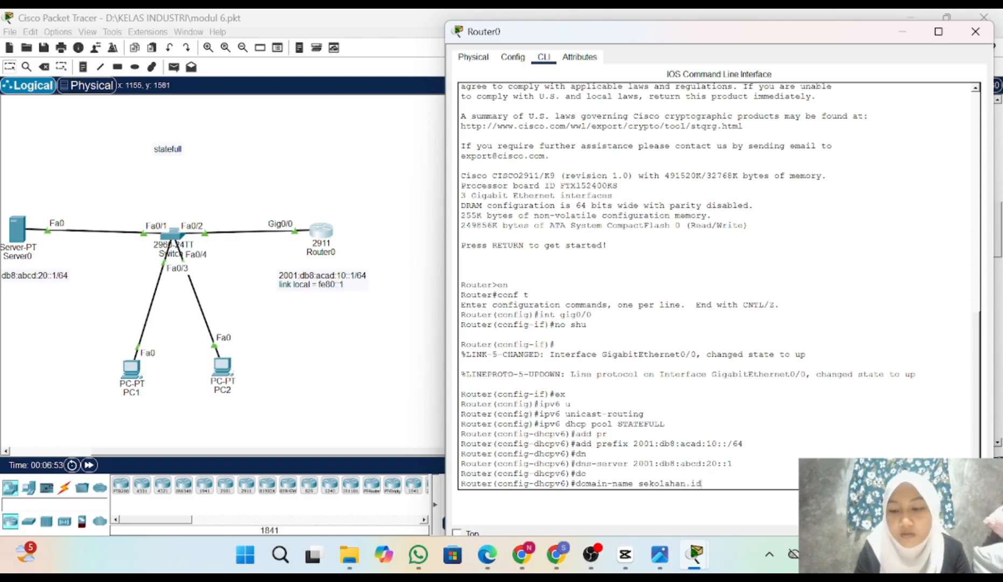
key("Return")
type("ex")
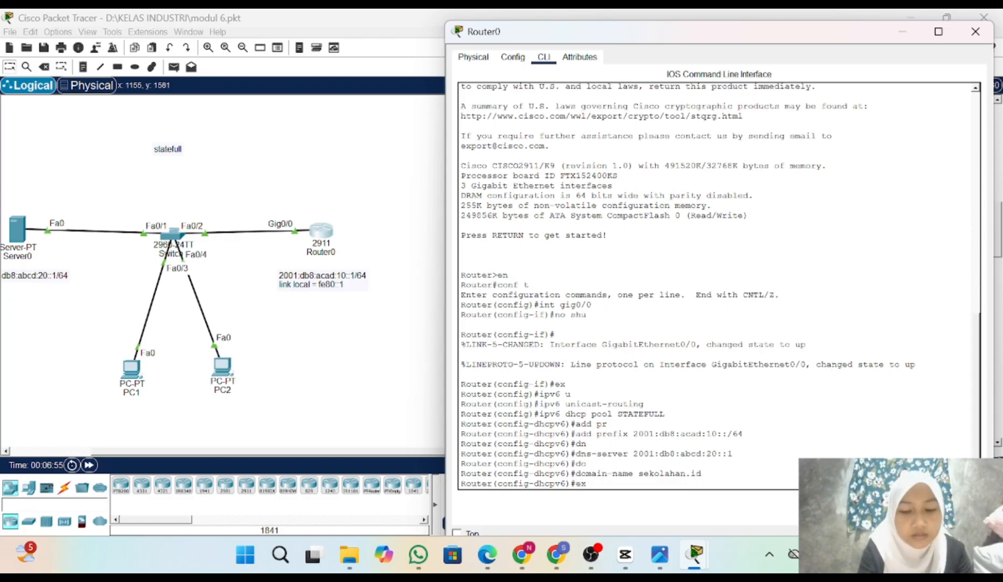
key("Return")
type("in")
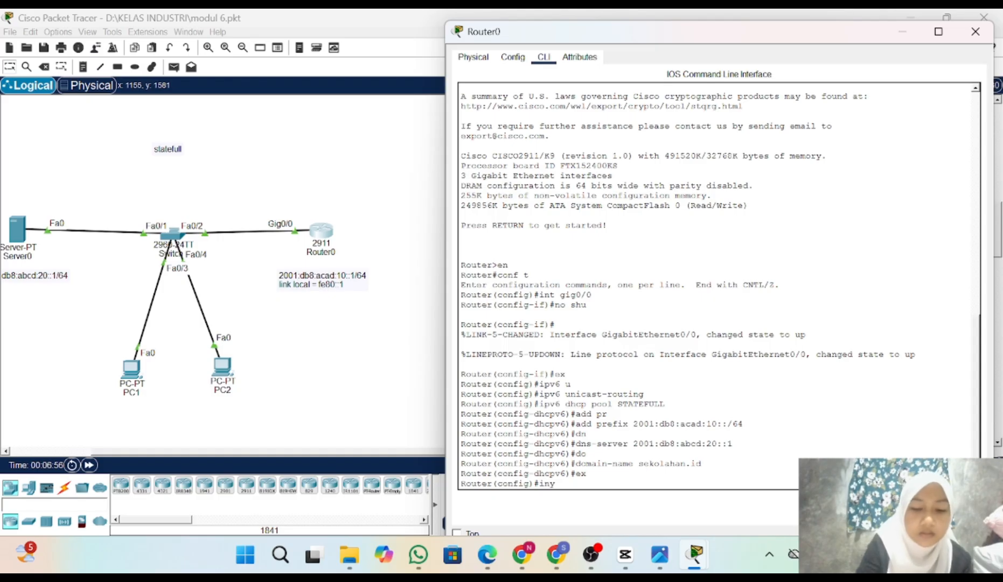
type("t")
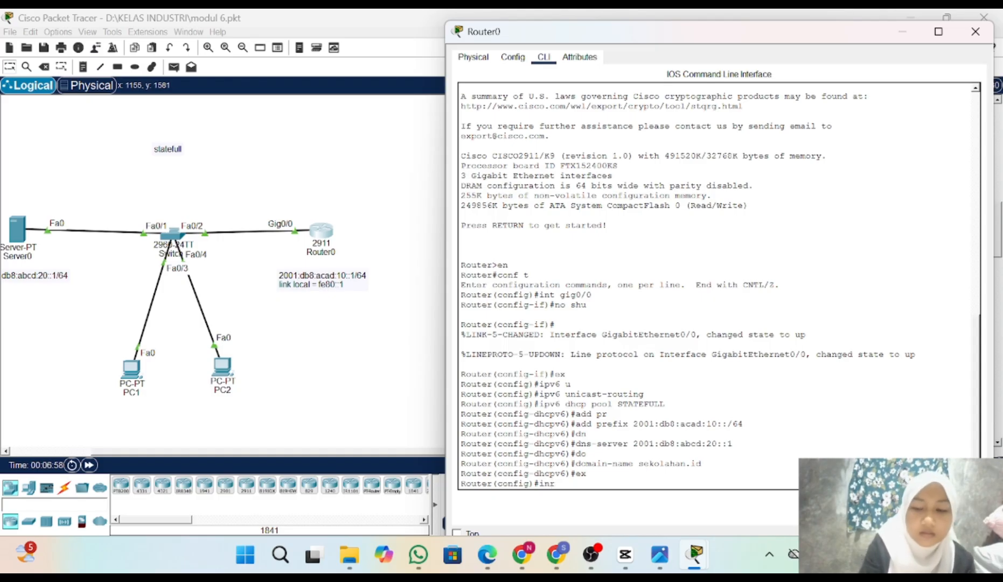
type(" gg")
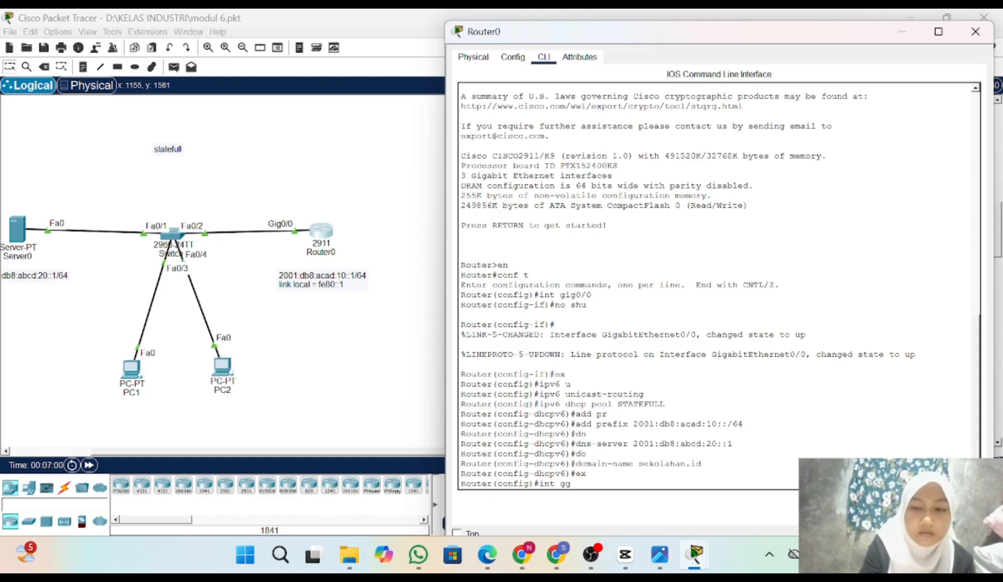
type("0/0")
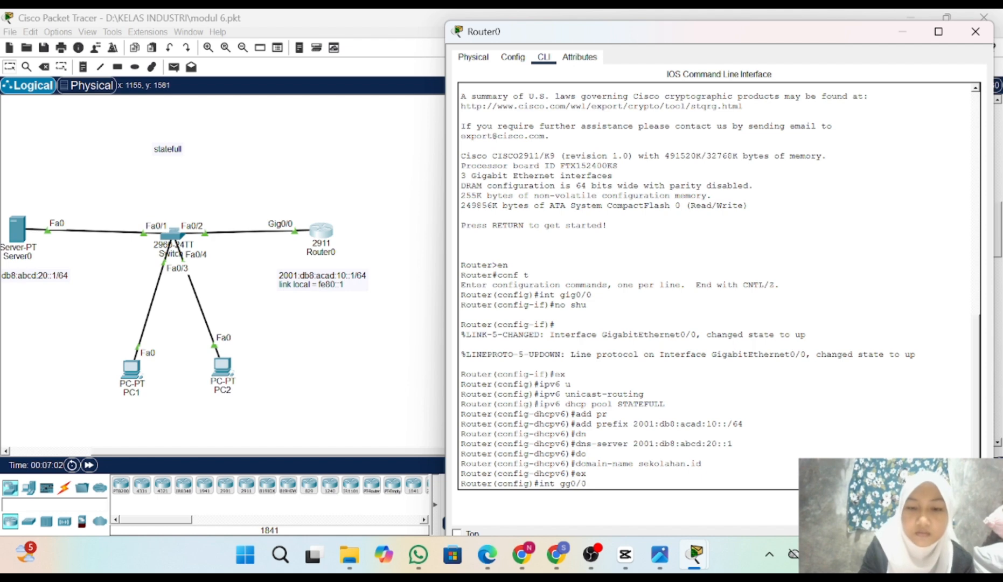
key("Return")
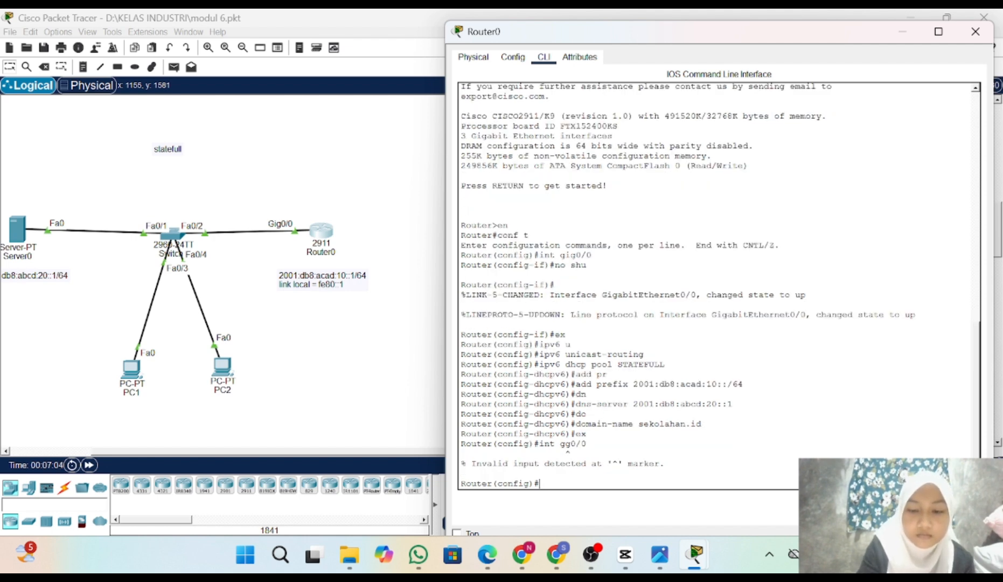
Enter Router0's gig0/0 interface configuration and assign it the IPv6 address 2001:db8:acad:10::1/64.
type("int")
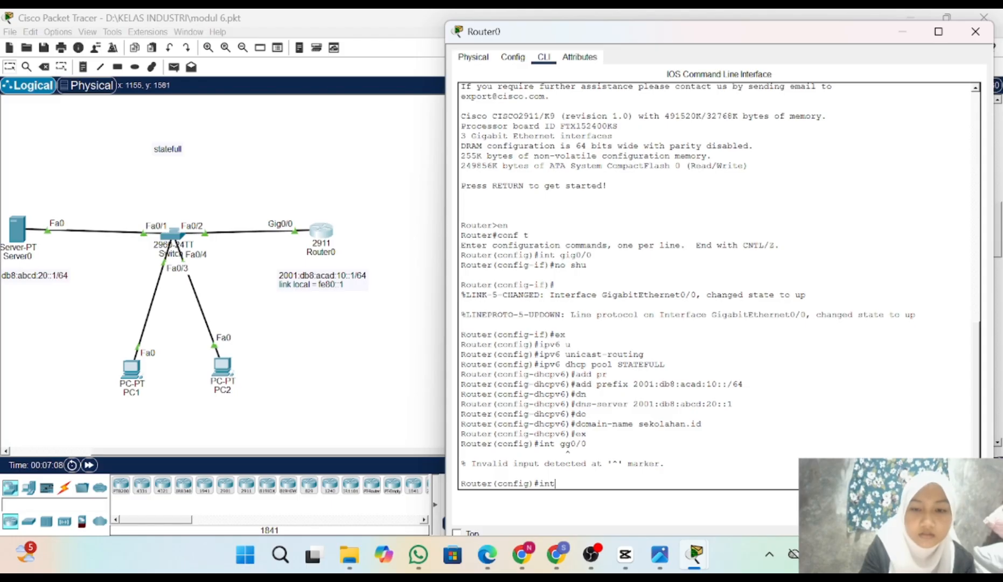
type(" gig")
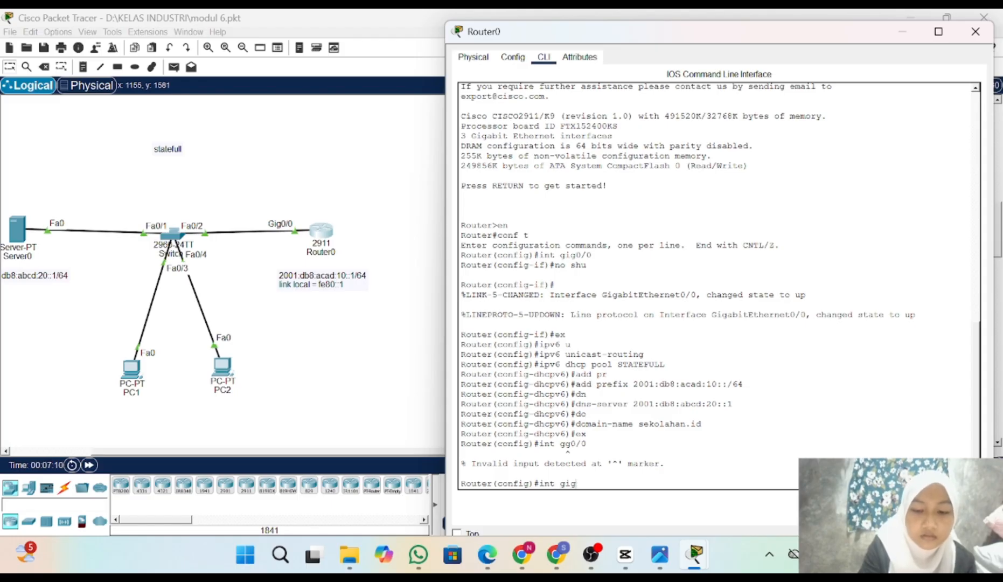
type("ig0")
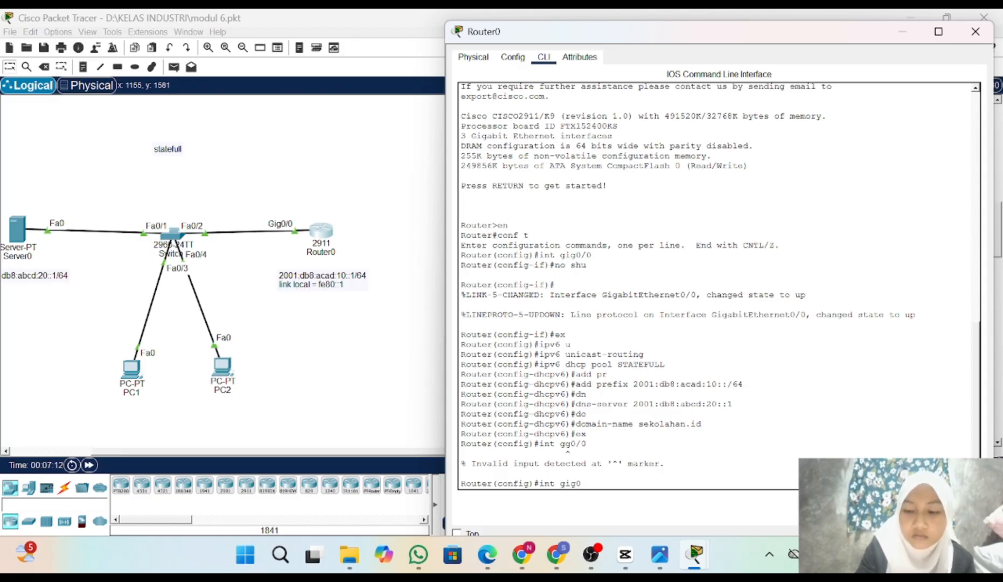
type("./0")
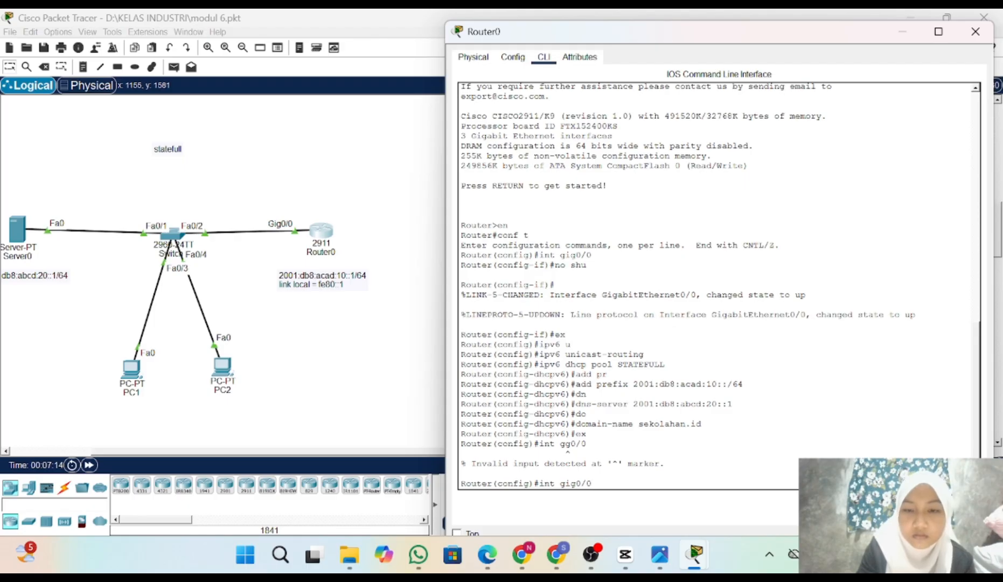
key("Return")
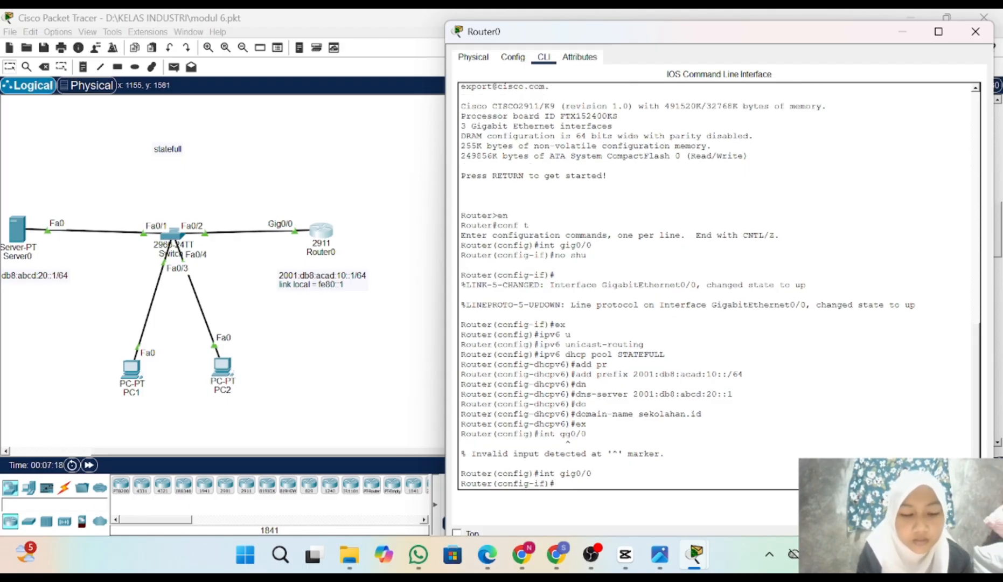
type("ip")
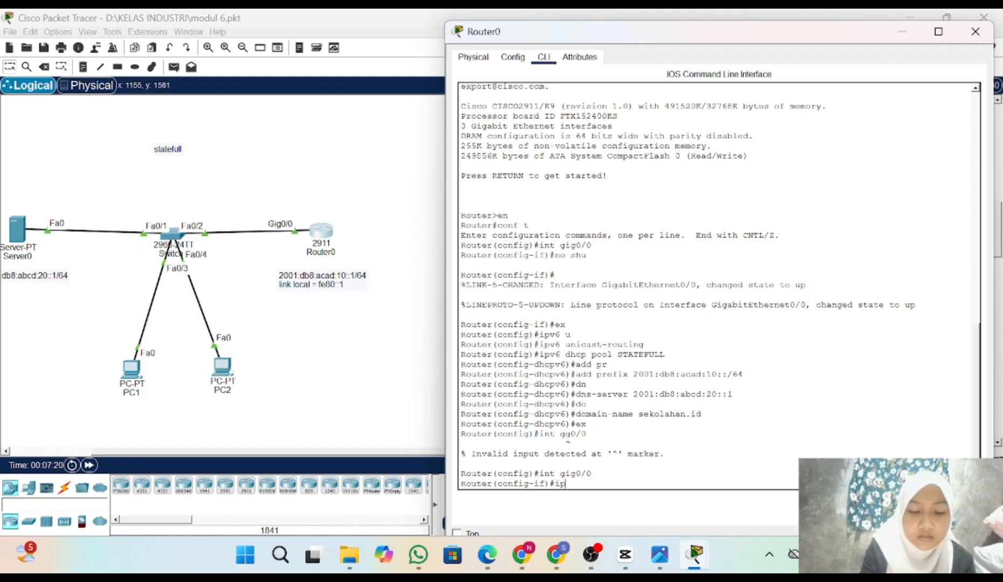
type("v6 add")
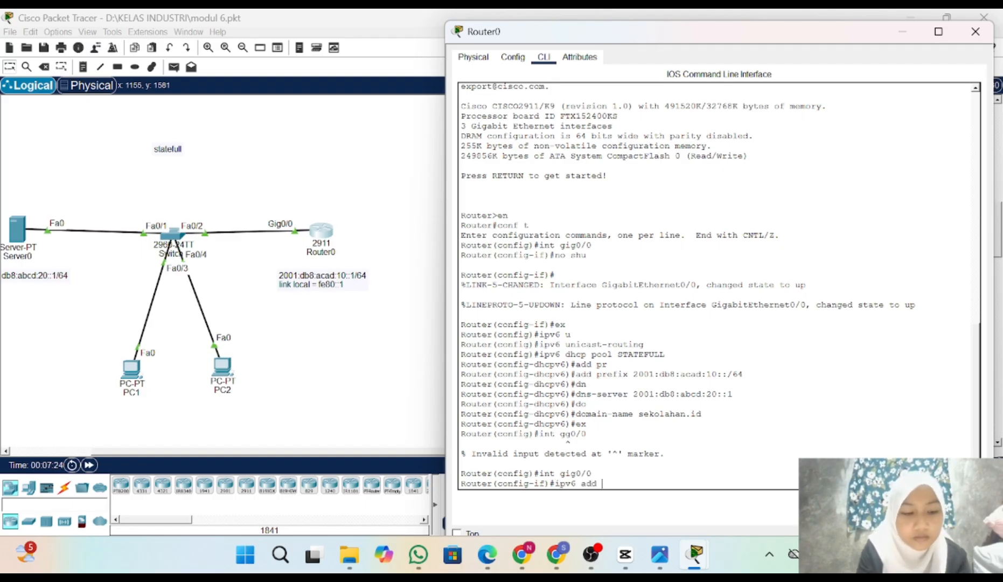
type(" 20001")
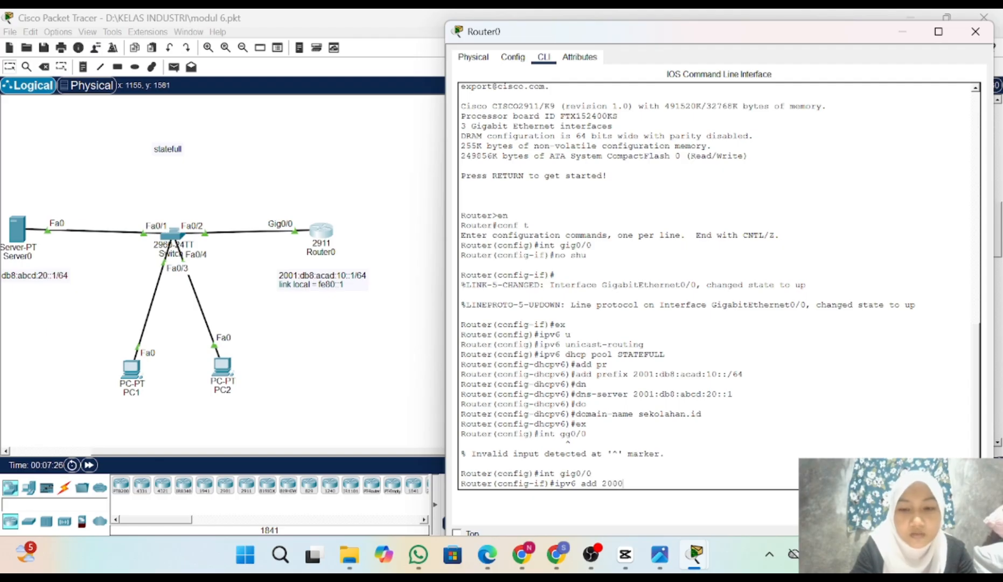
key("BackSpace")
key("BackSpace")
key("BackSpace")
type("01")
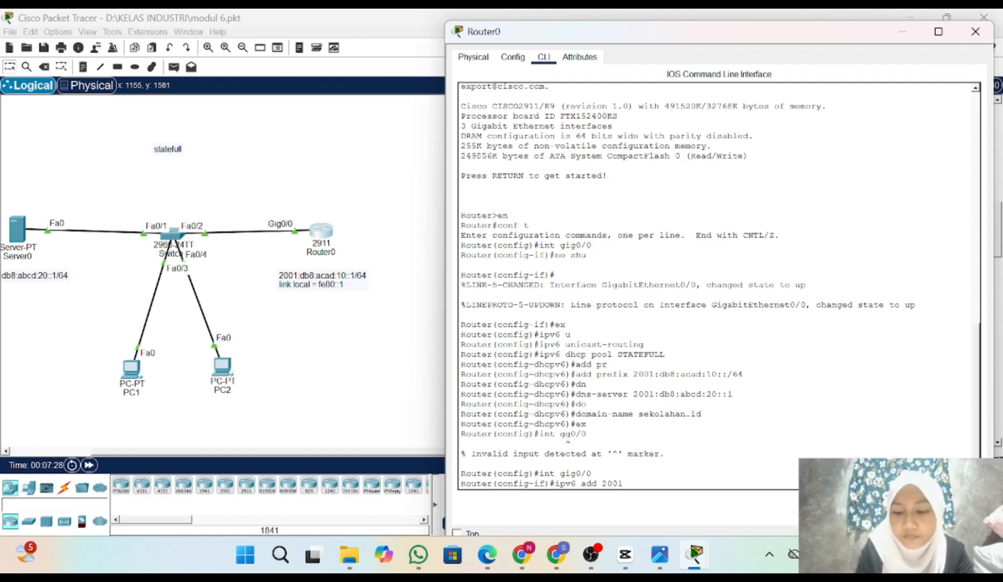
type(":db")
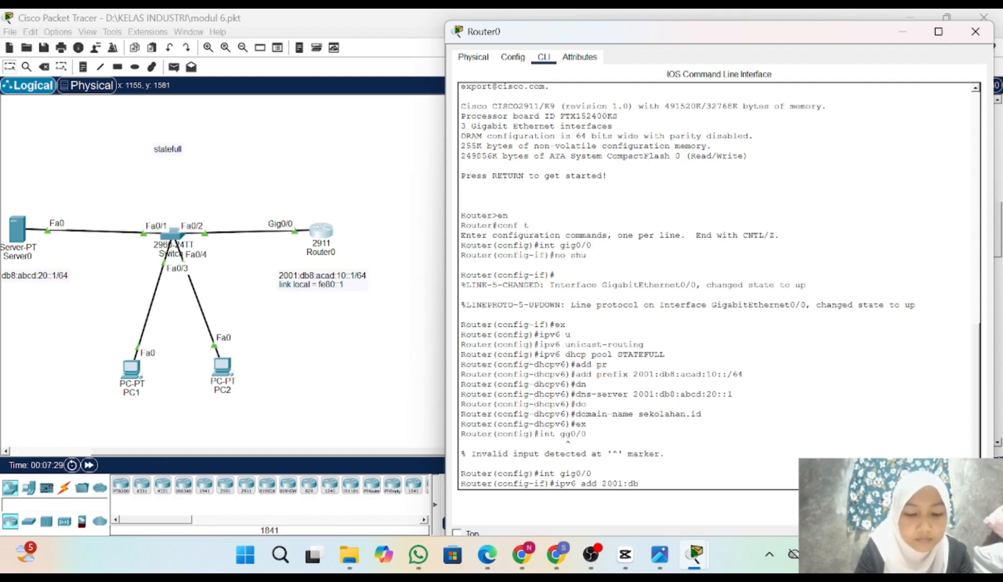
type("8:")
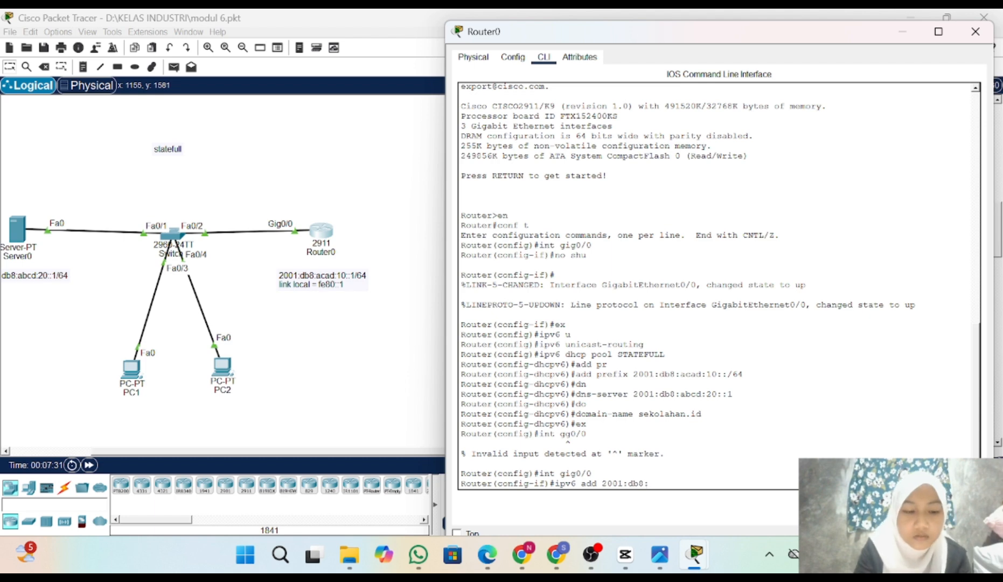
type("a")
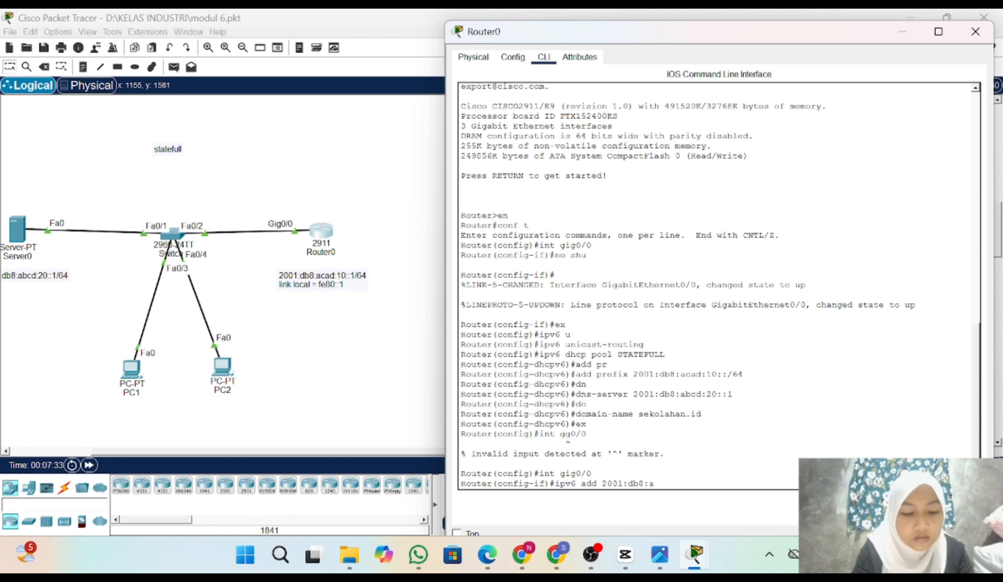
type("cad:")
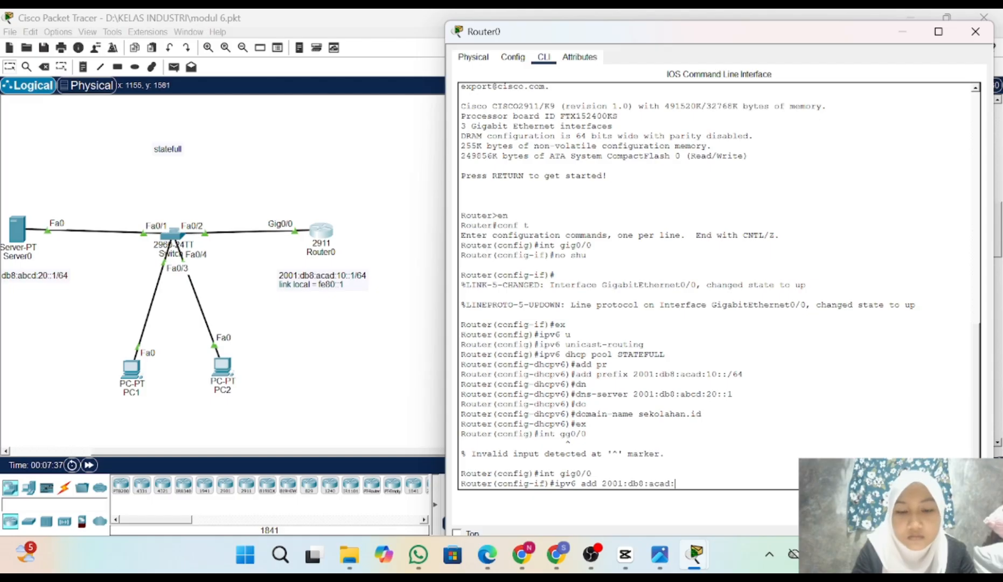
type("10:")
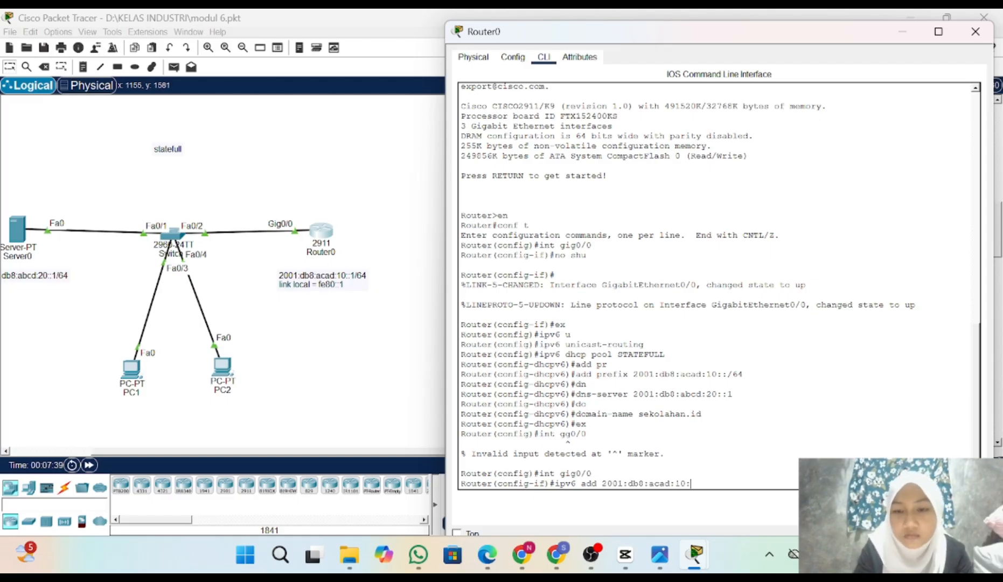
type(":1")
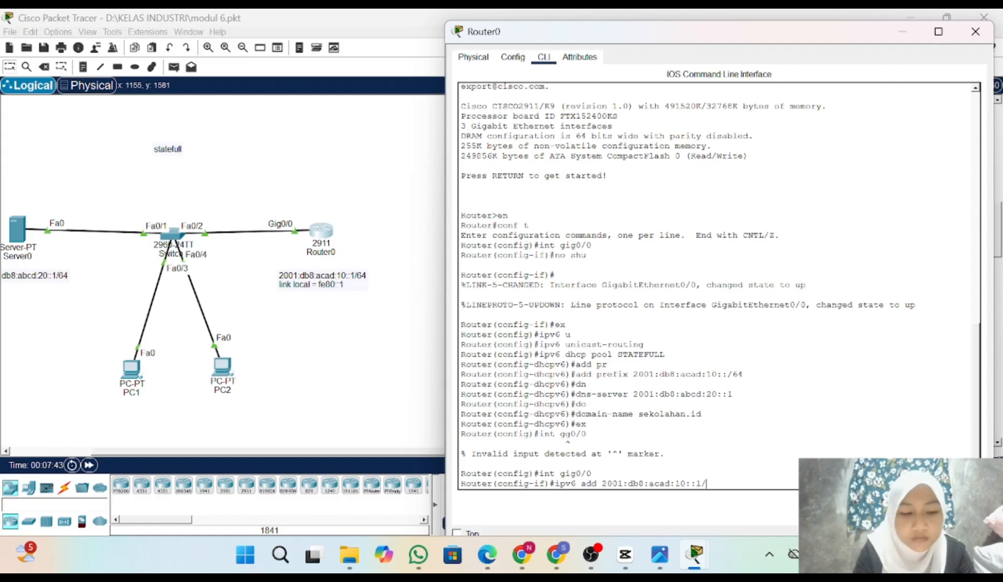
type("/64")
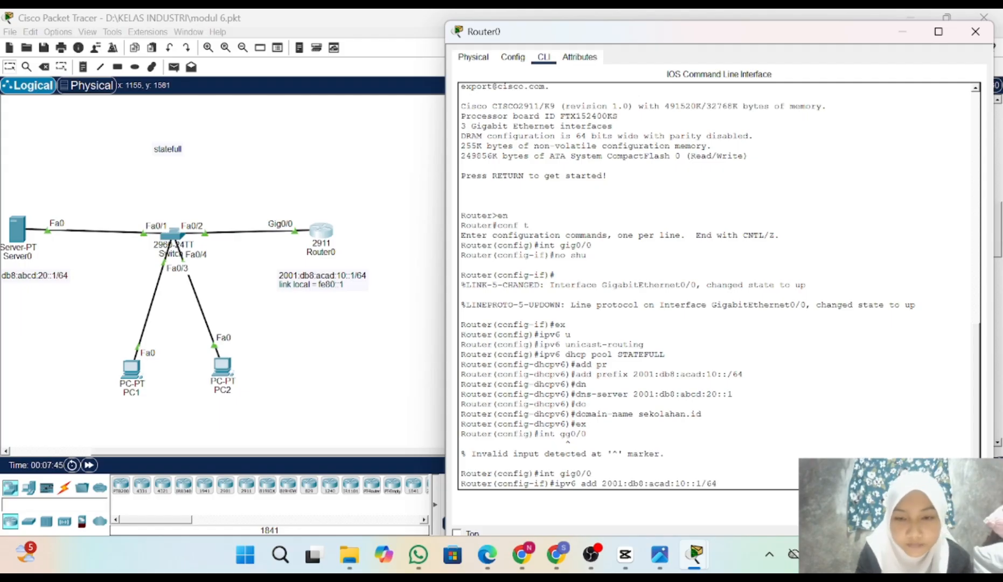
key("Return")
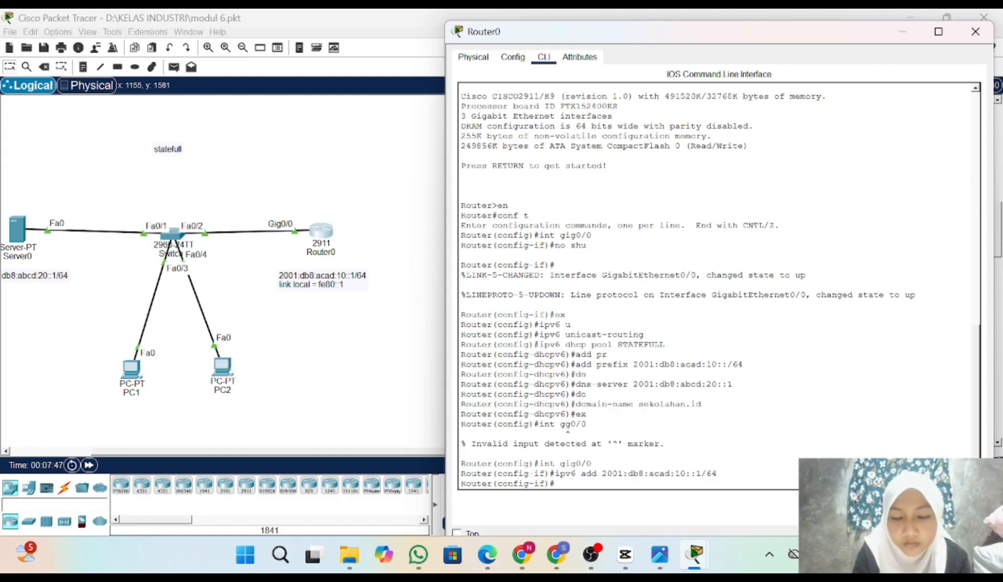
Set the gig0/0 interface's link-local IPv6 address to fe80::1.
type("ipv")
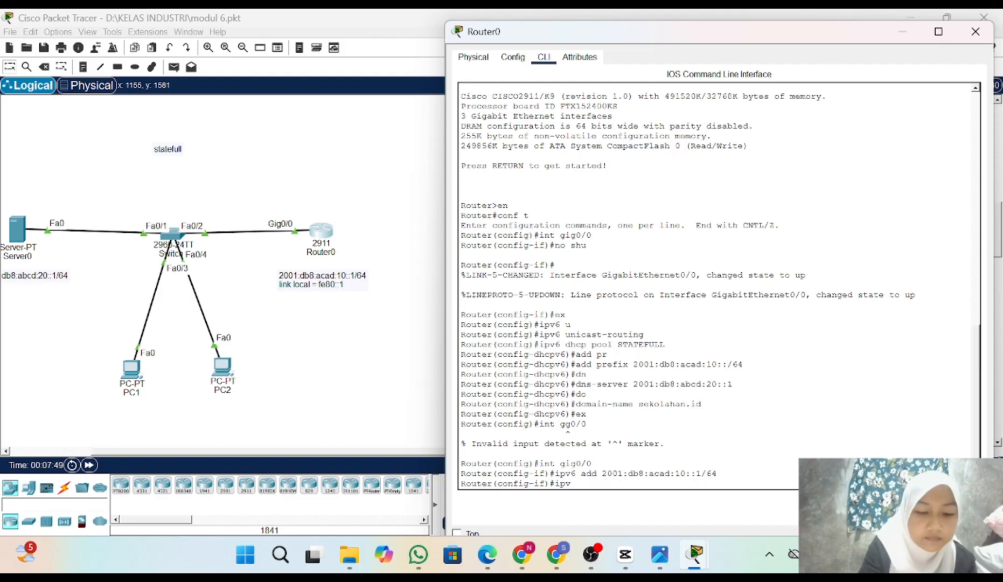
type("6 add")
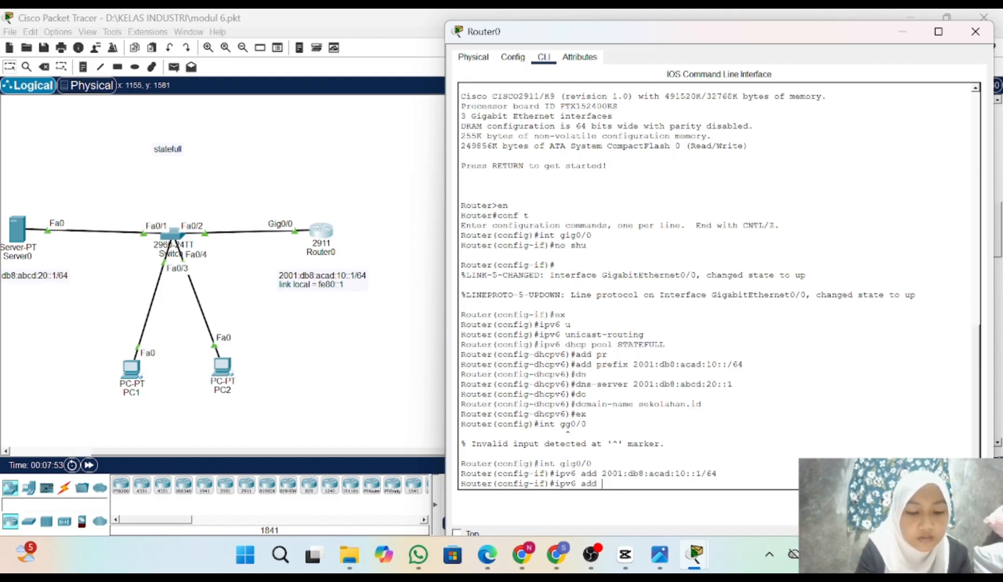
type(" fe")
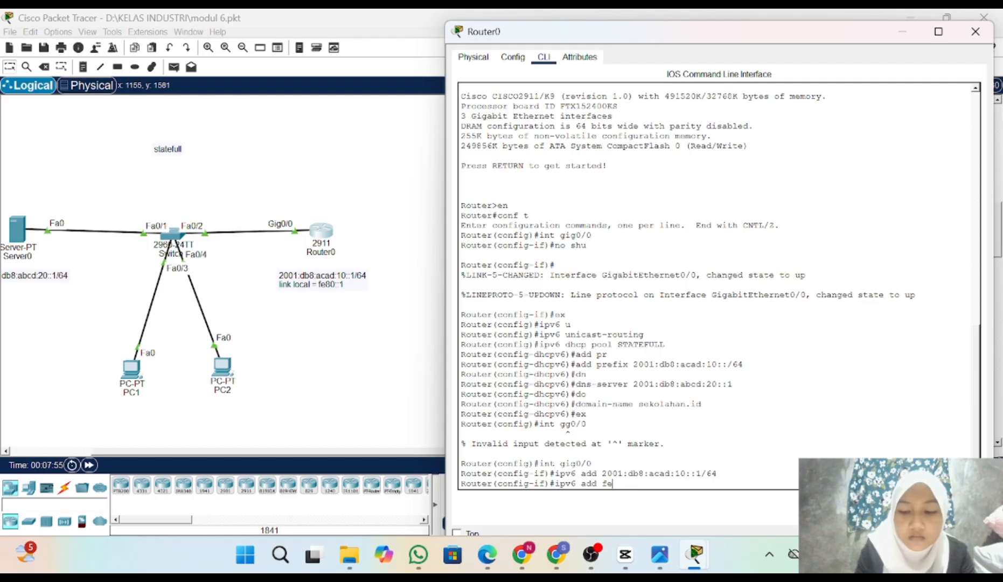
type("80:")
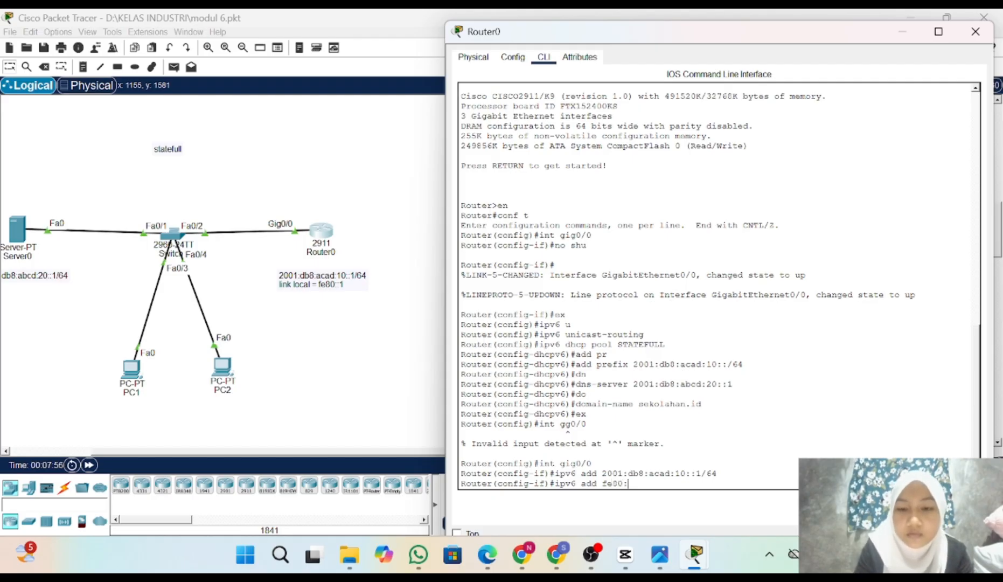
type(":1")
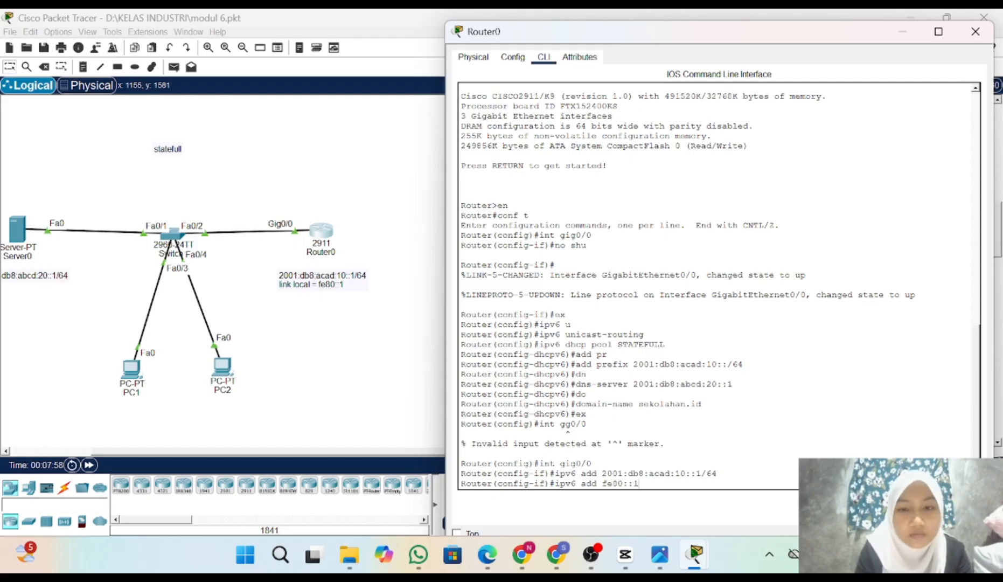
type(" li")
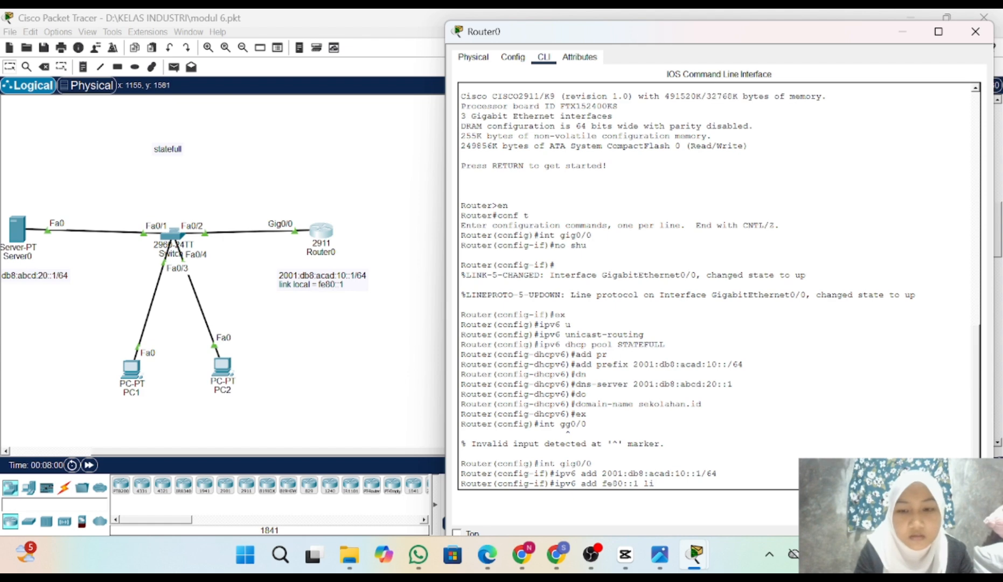
key("Tab")
key("Return")
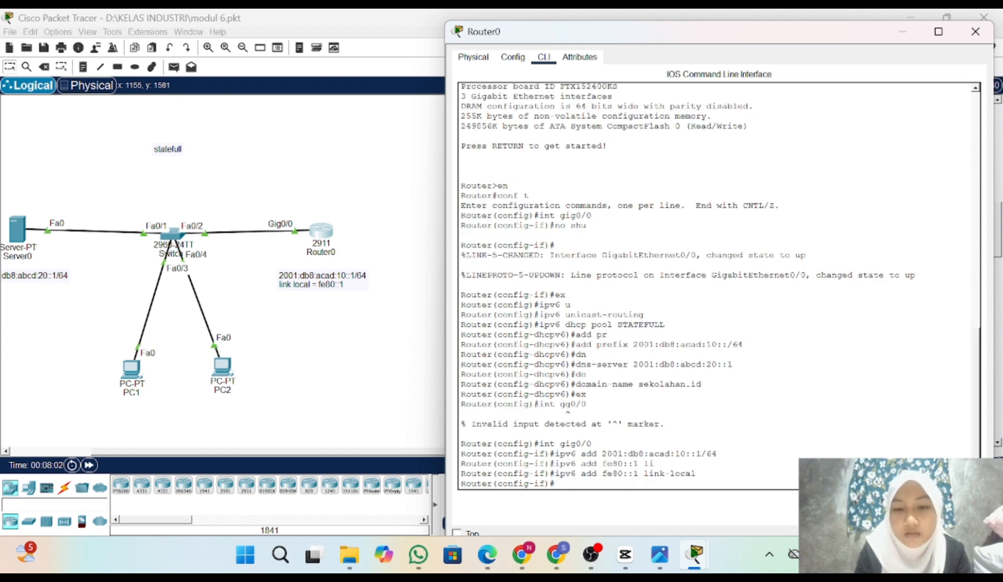
Enable the managed-config-flag for IPv6 neighbor discovery on Router0's gig0/0 interface.
type("ip")
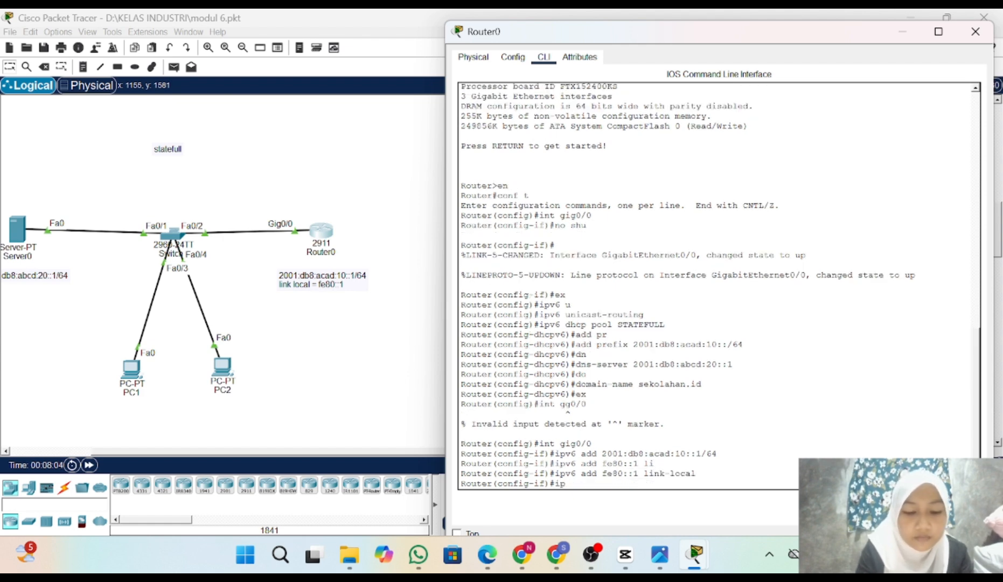
type("v6 ")
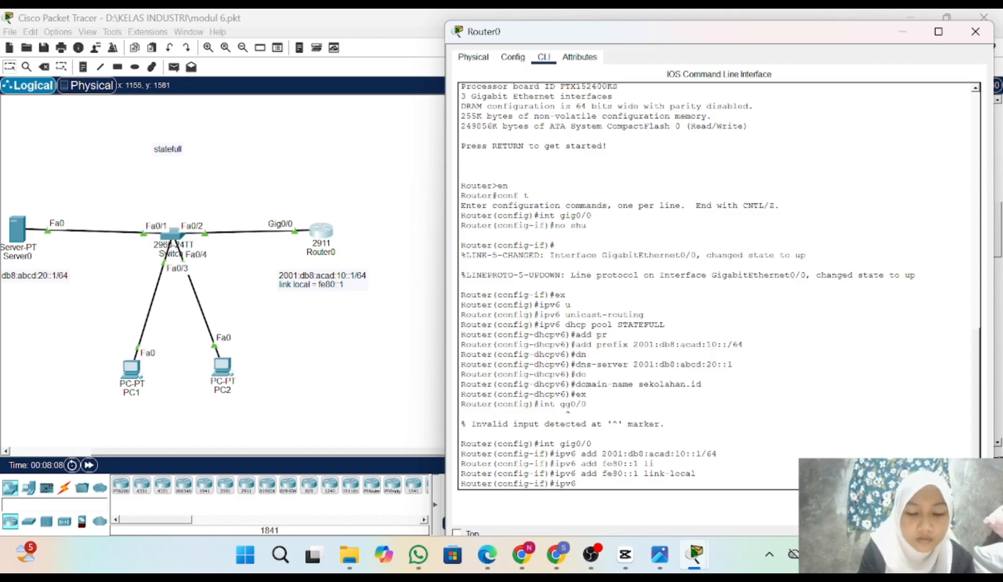
type("nd")
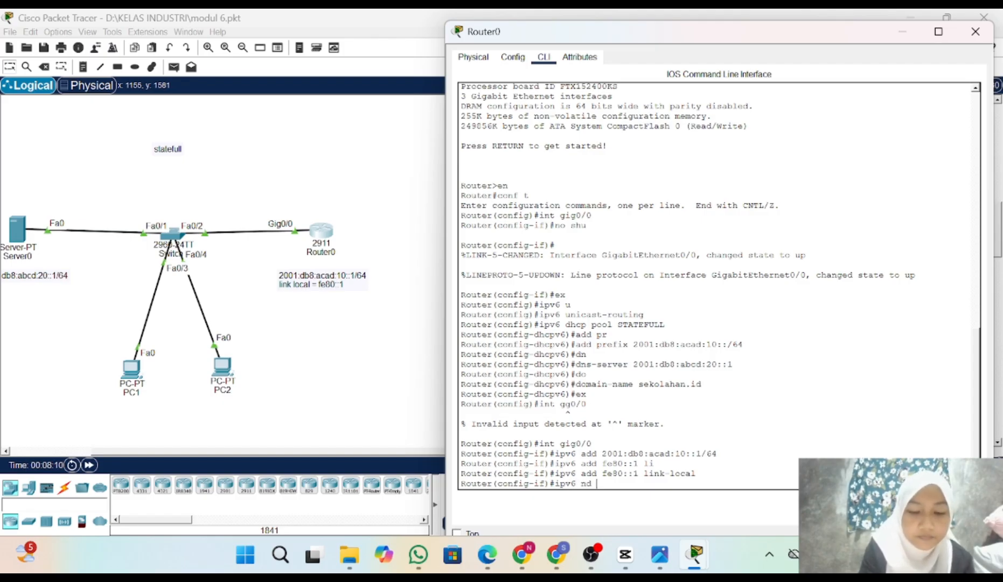
type(" ma")
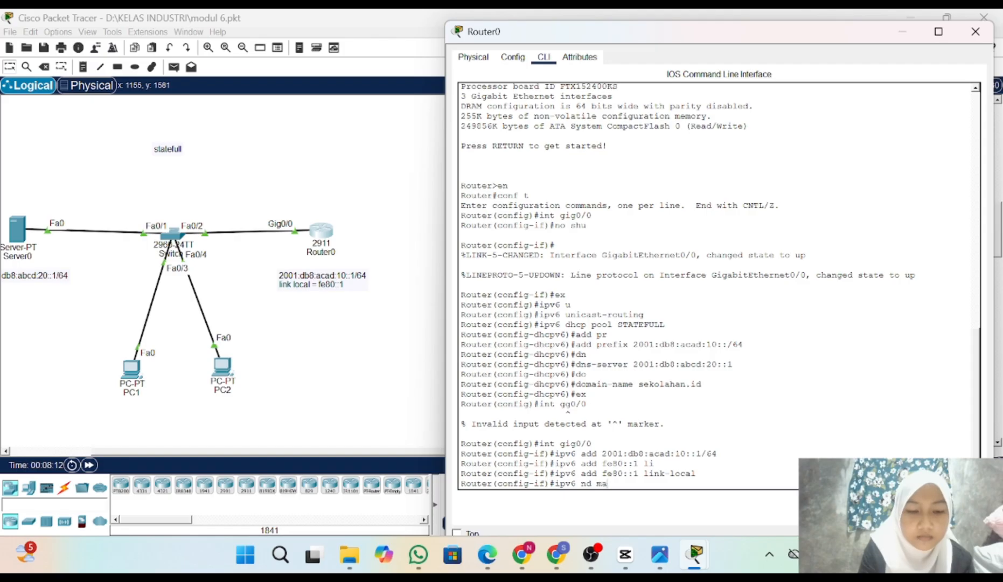
key("Tab")
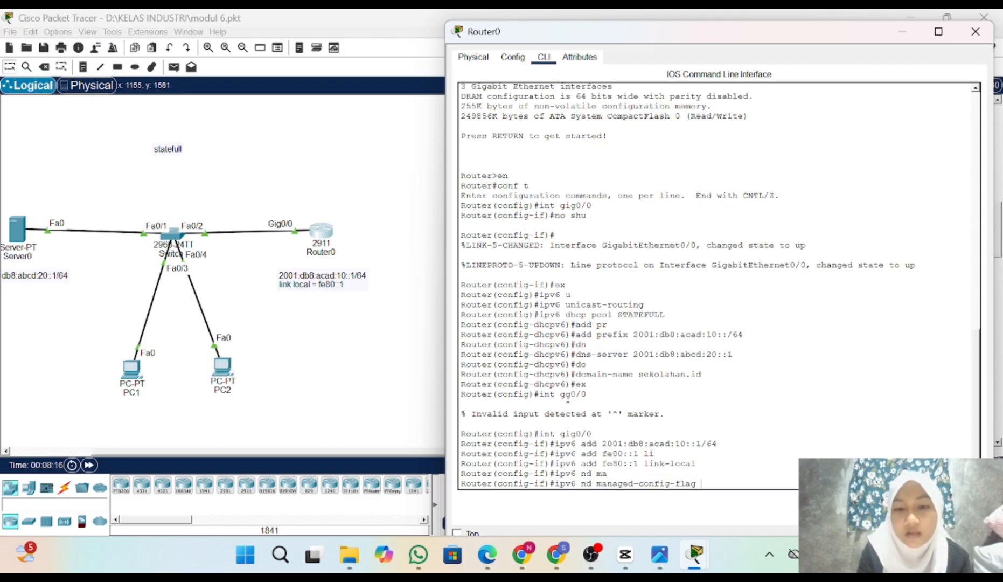
key("Return")
Bind the STATEFULL pool to the gig0/0 interface as its IPv6 DHCP server and exit the interface configuration.
type("ip")
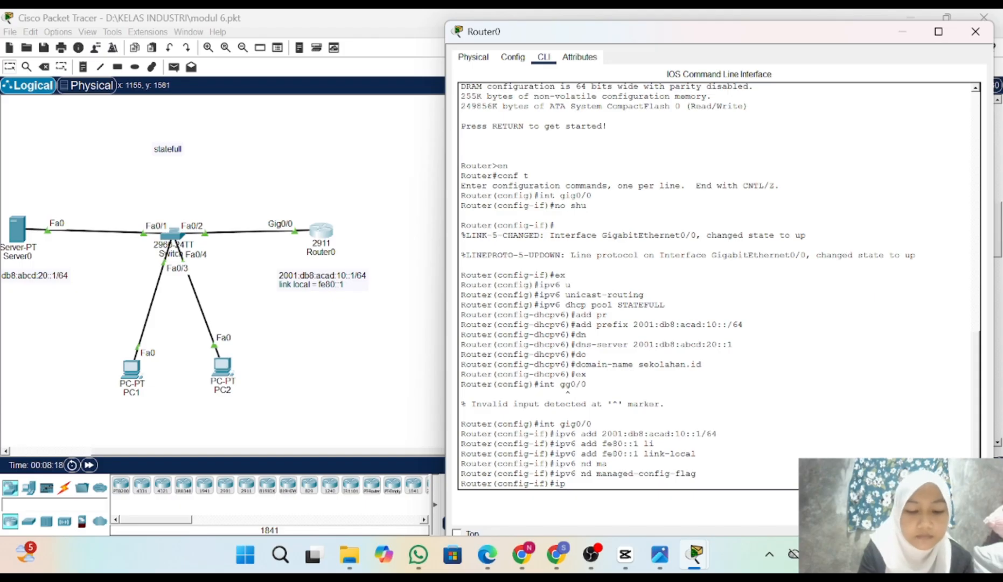
type("v")
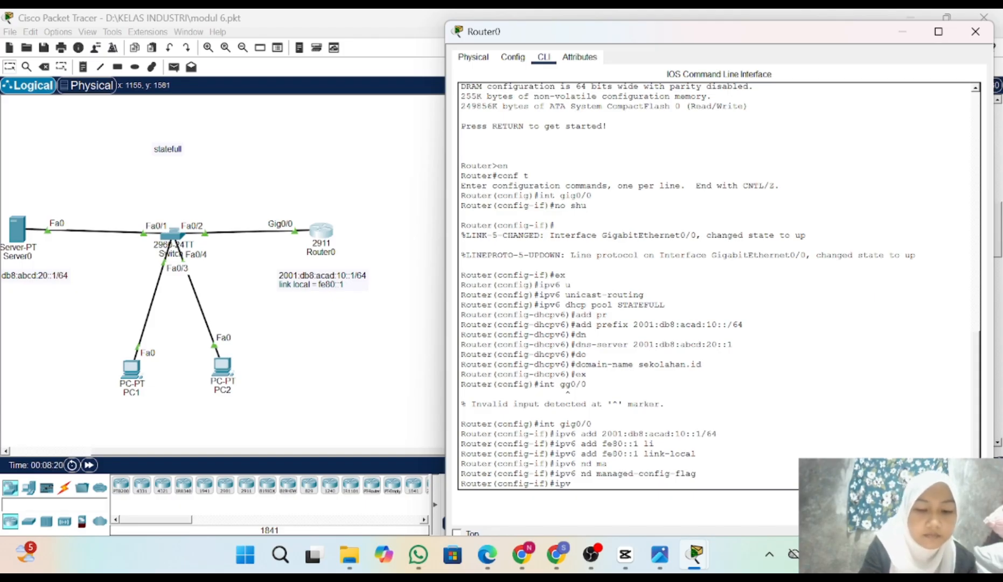
type("6 dhcp")
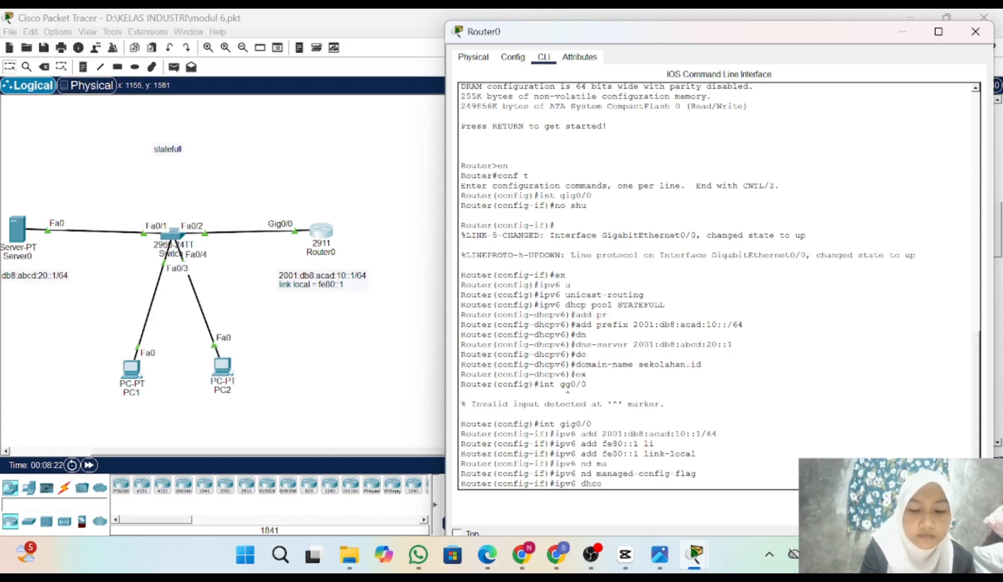
type(" se")
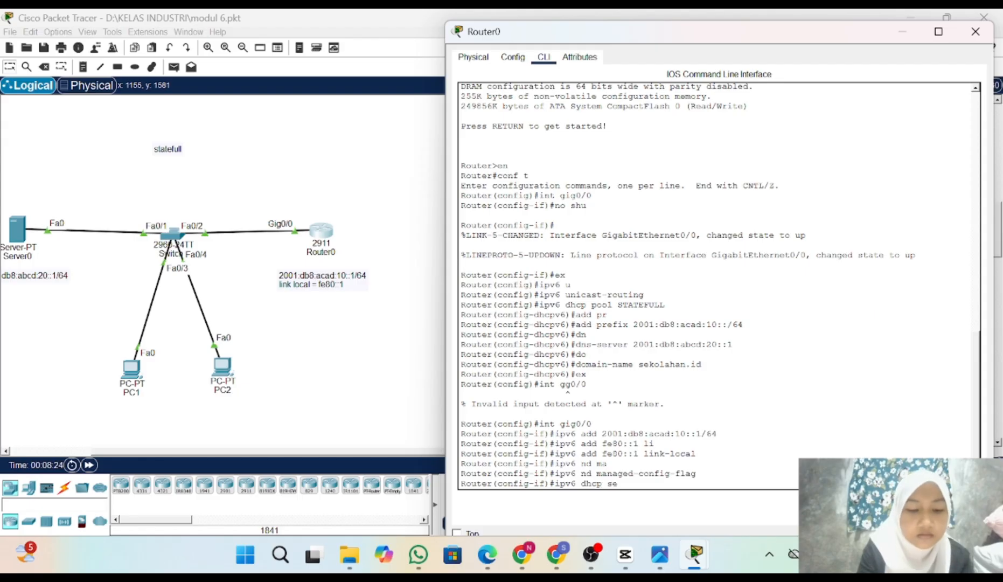
type("rver")
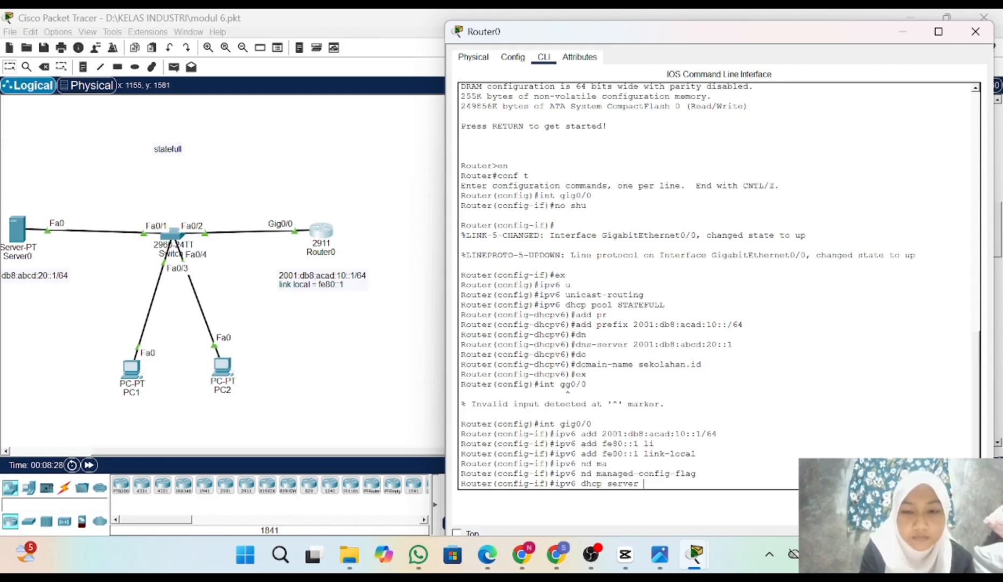
type(" STA")
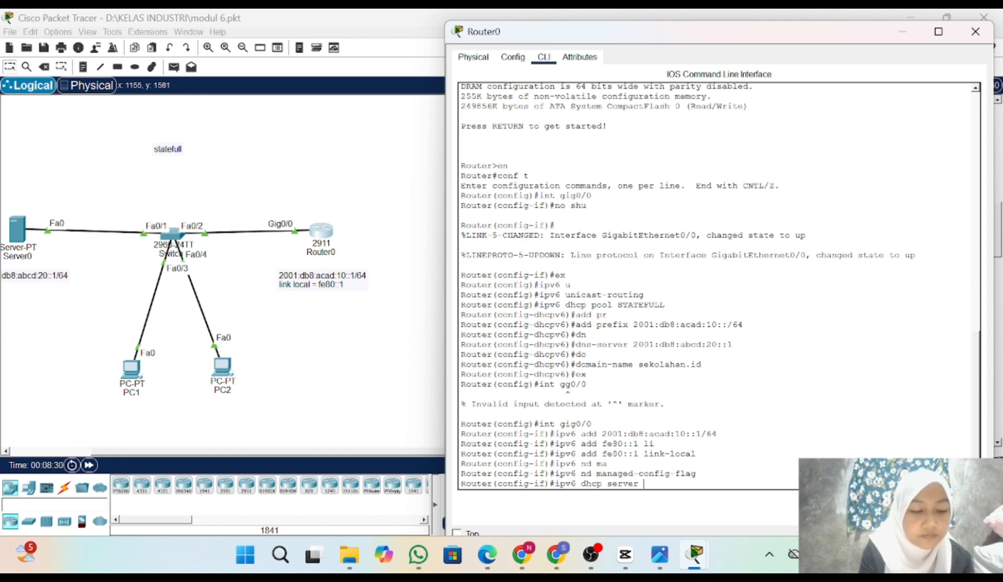
type("TE")
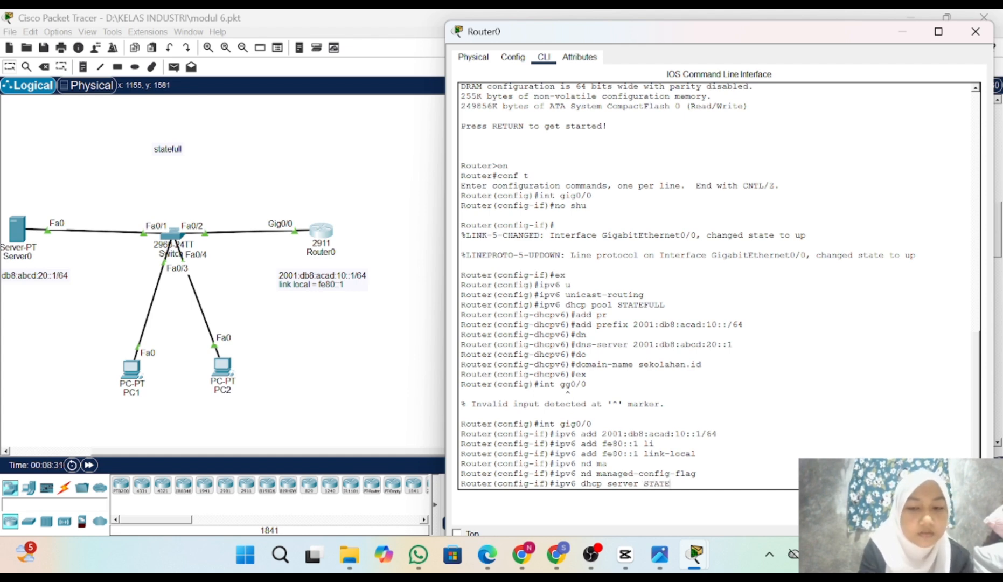
type("FULL")
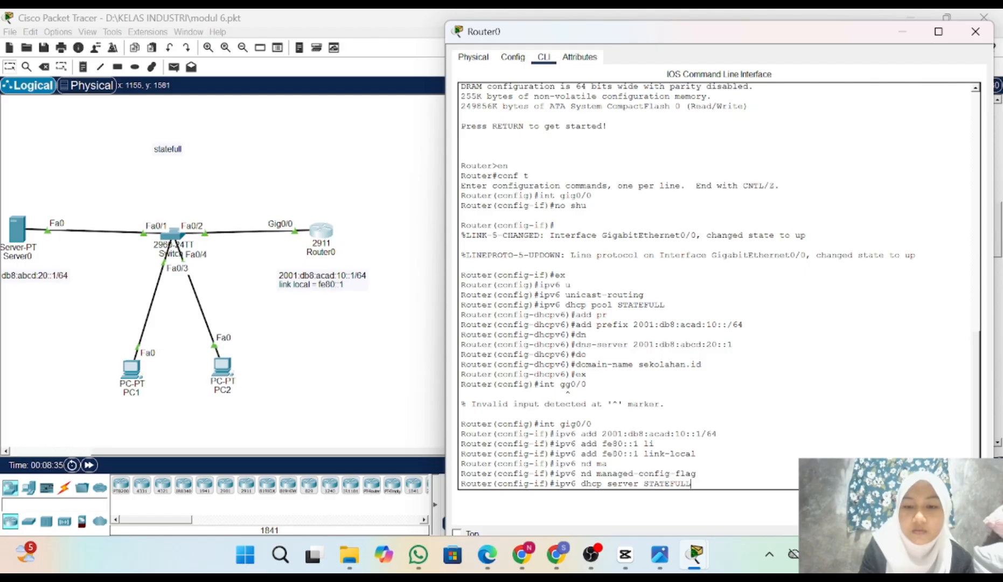
key("Return")
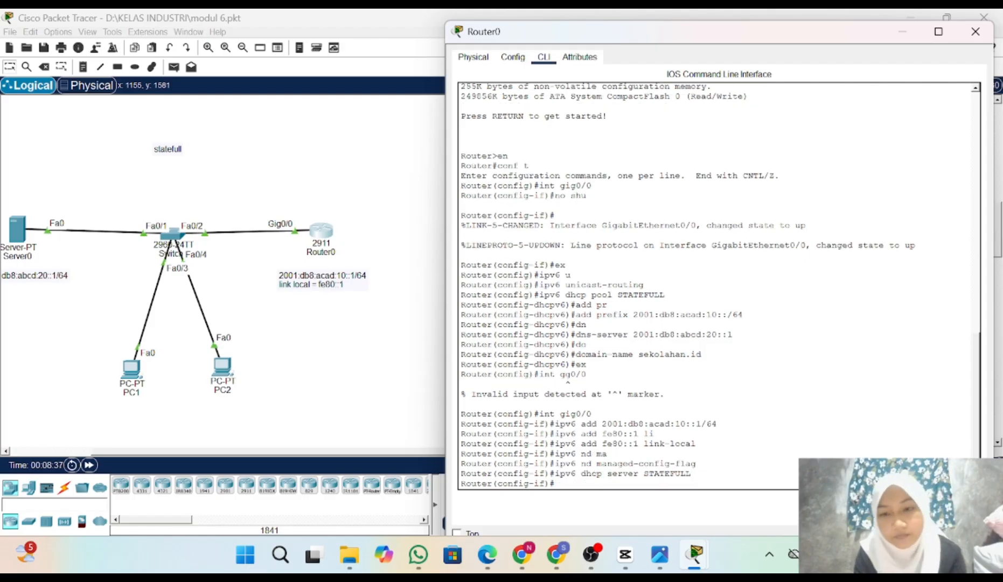
type("ex")
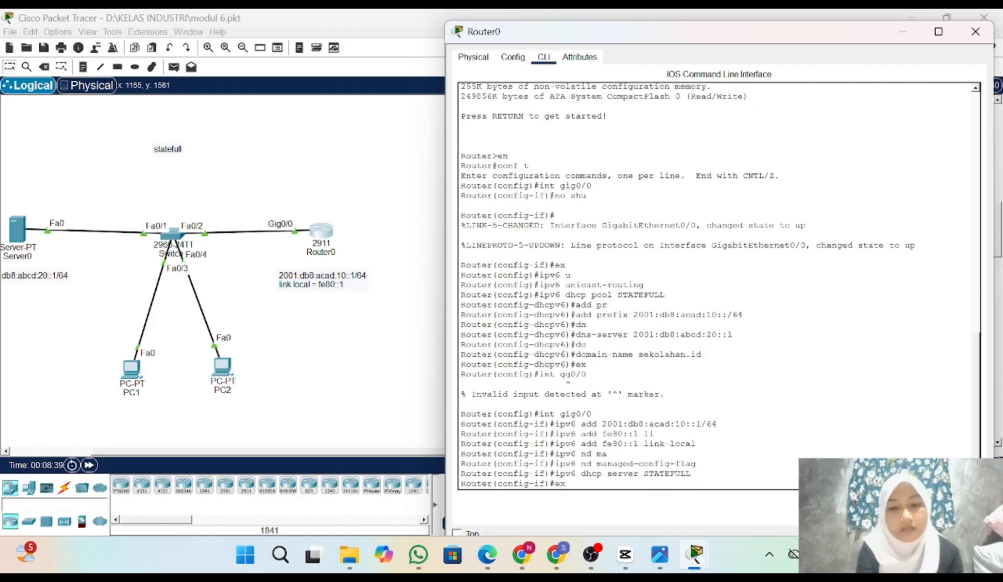
key("Return")
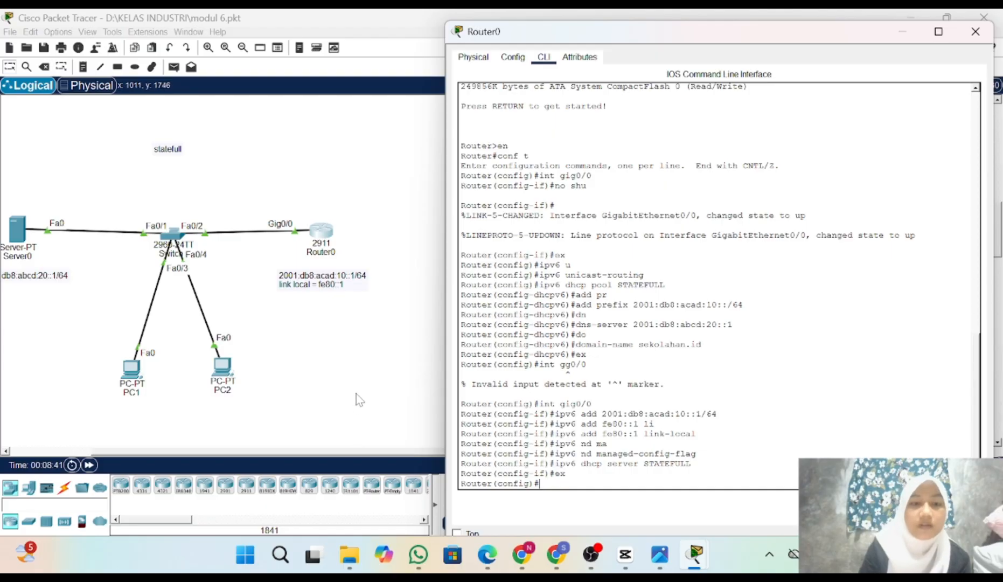
Set PC1's IPv6 configuration to Automatic so it requests its address from the router, and close the PC1 window.
left_click(301, 395)
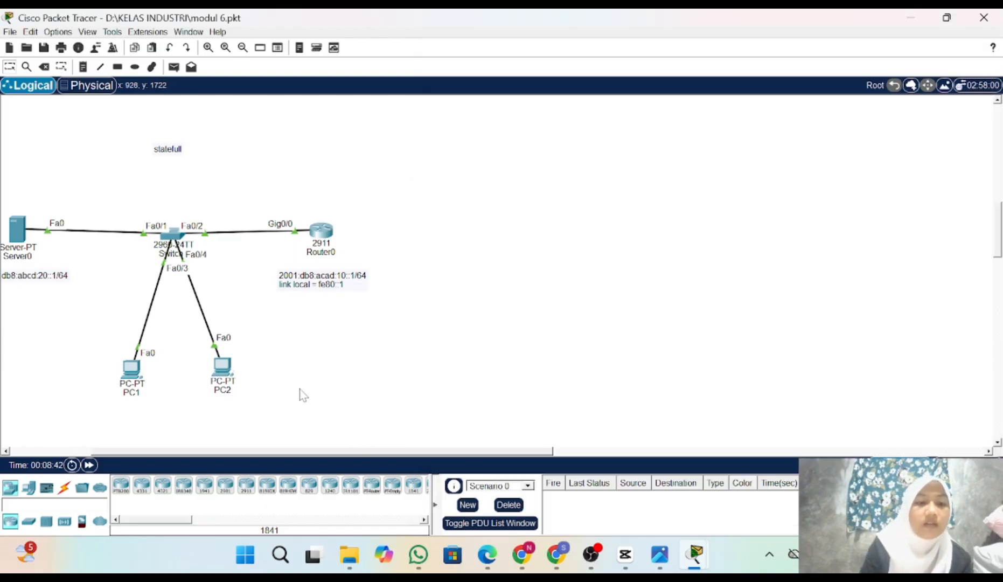
left_click(131, 371)
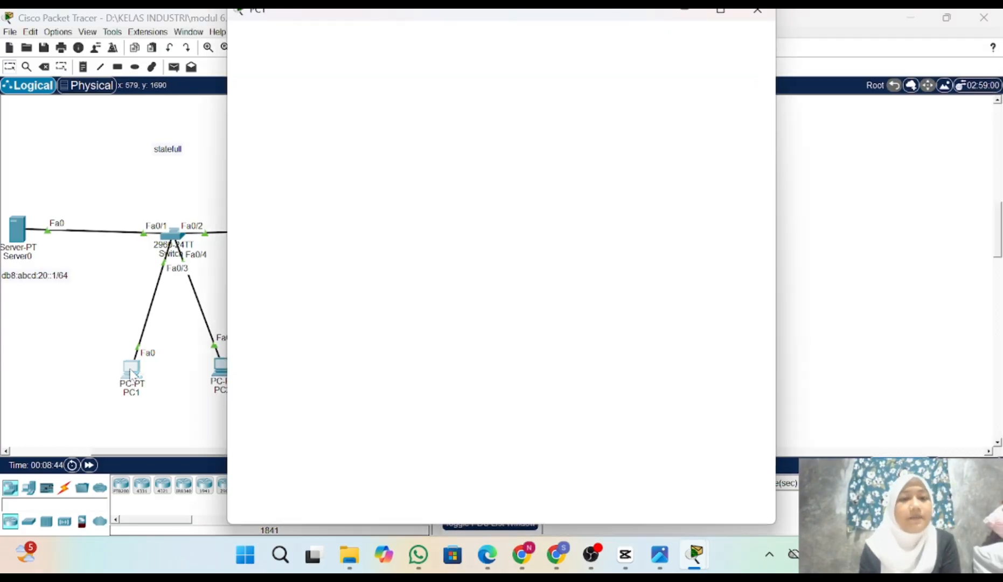
left_click(326, 49)
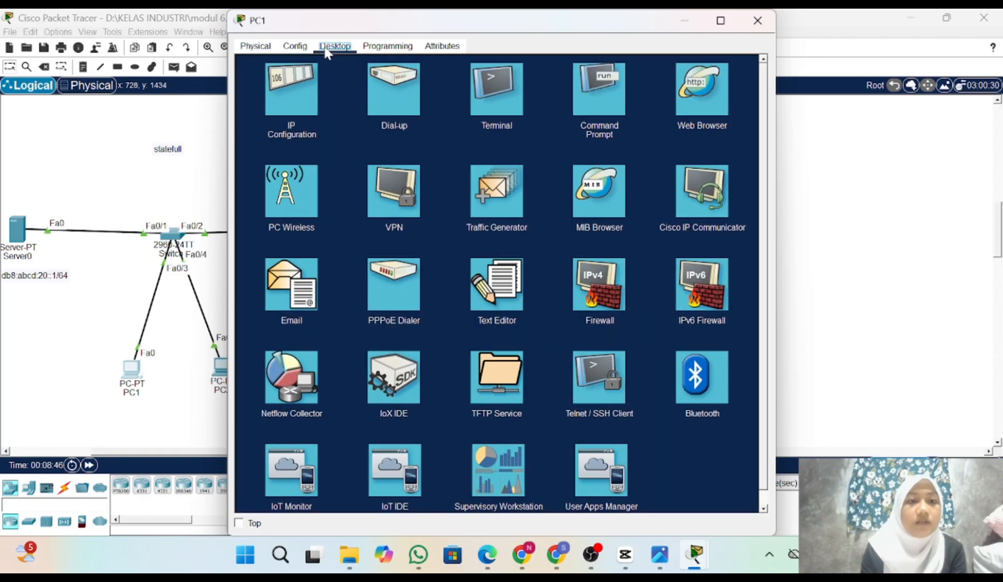
left_click(280, 110)
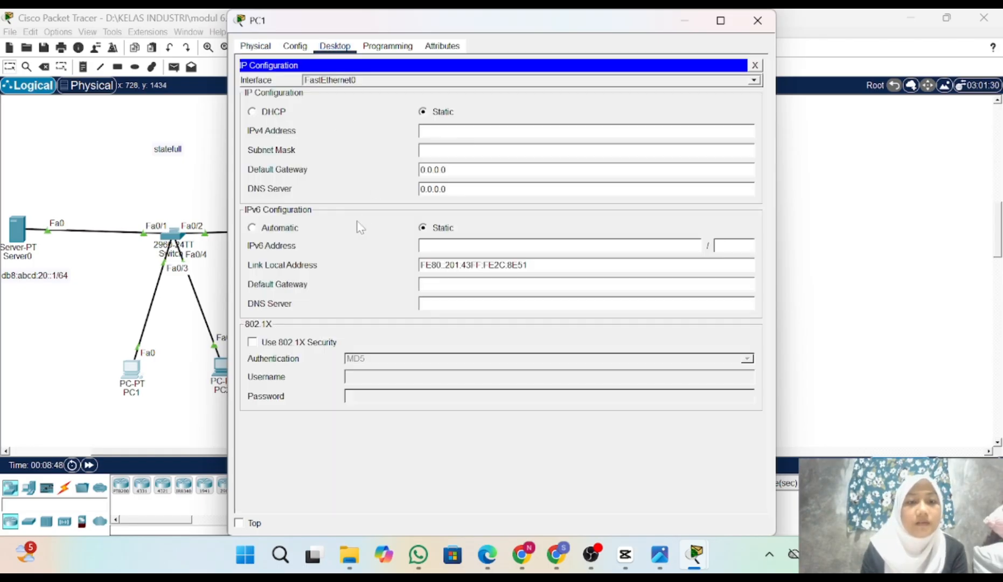
left_click(252, 228)
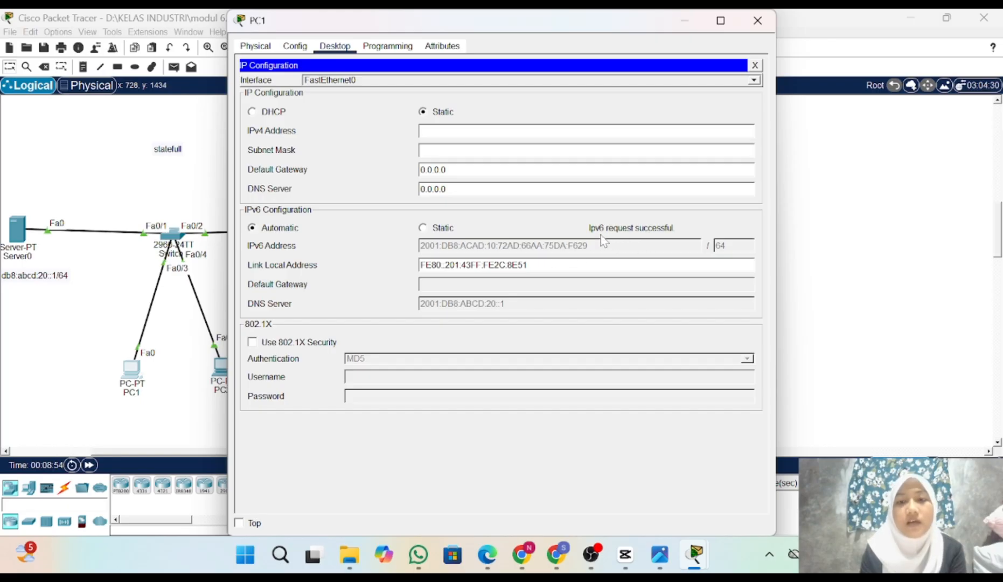
left_click(758, 30)
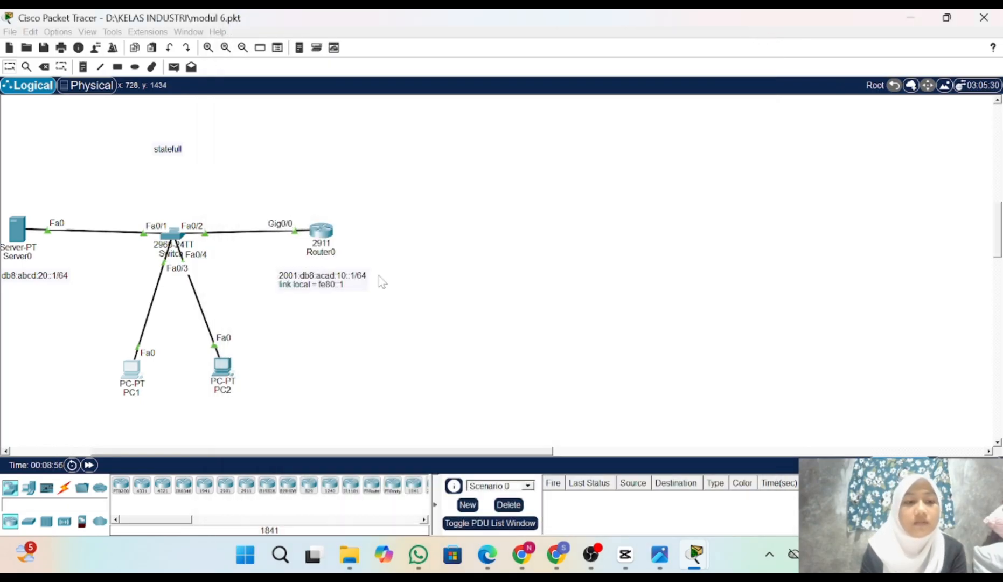
Set PC2's IPv6 configuration to Automatic and close the PC2 window.
left_click(224, 363)
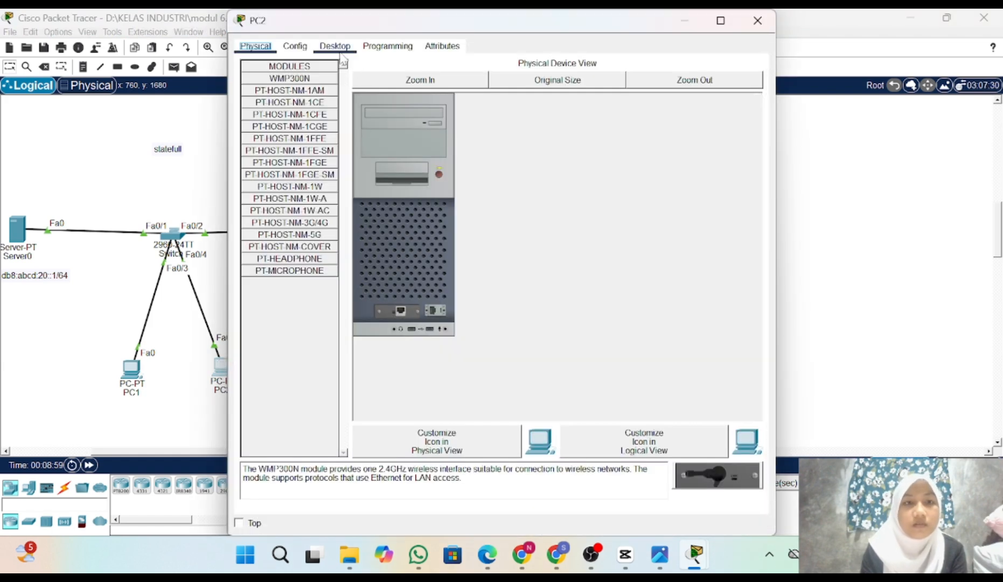
left_click(336, 47)
left_click(285, 94)
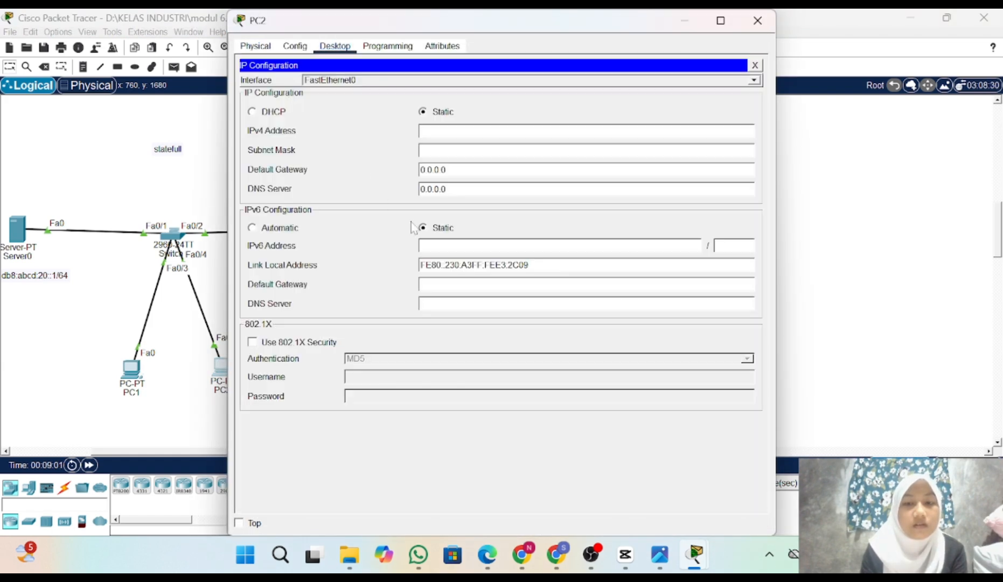
left_click(271, 229)
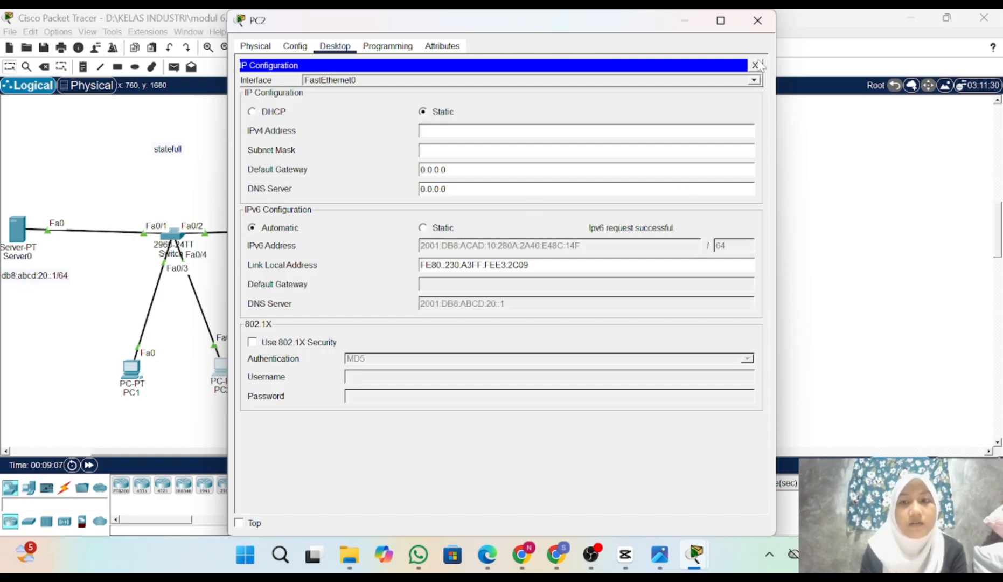
left_click(757, 21)
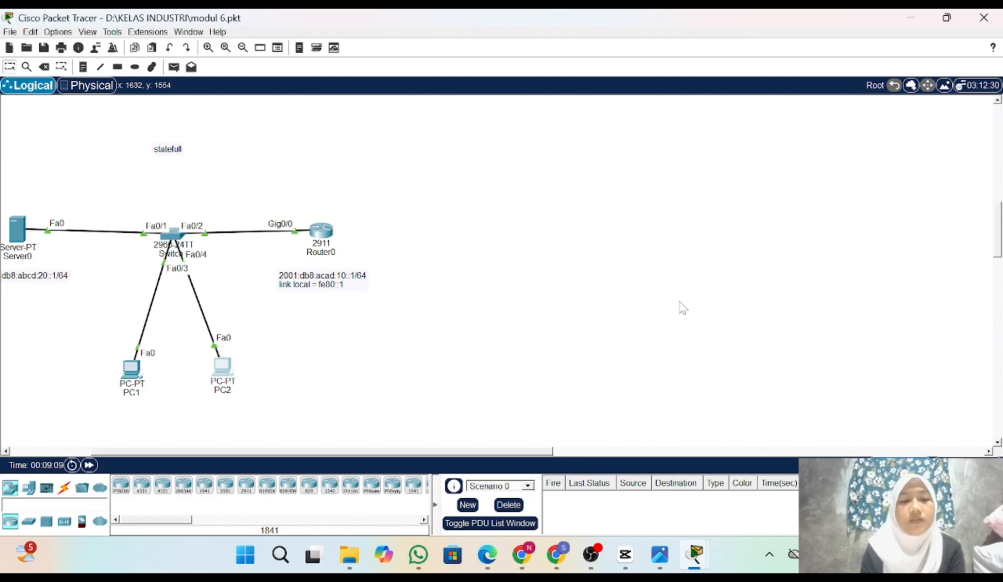